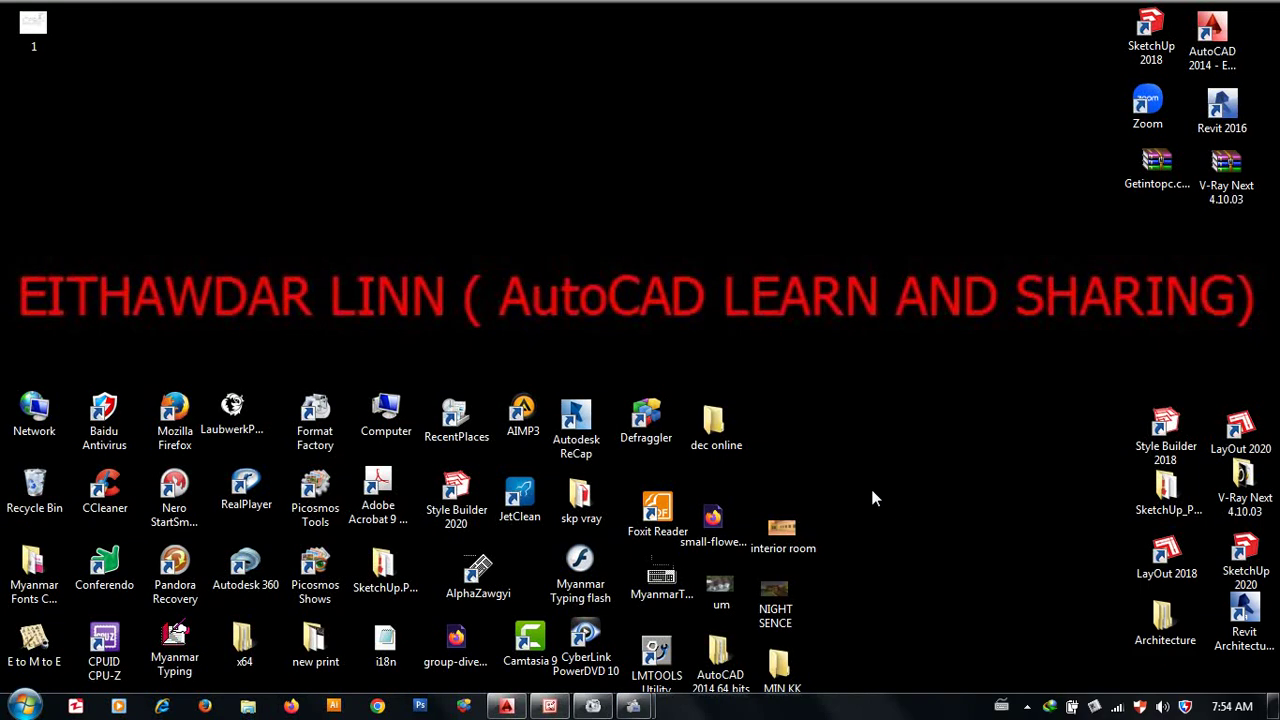
Review the reference profile drawing, then return to AutoCAD
left_click(551, 707)
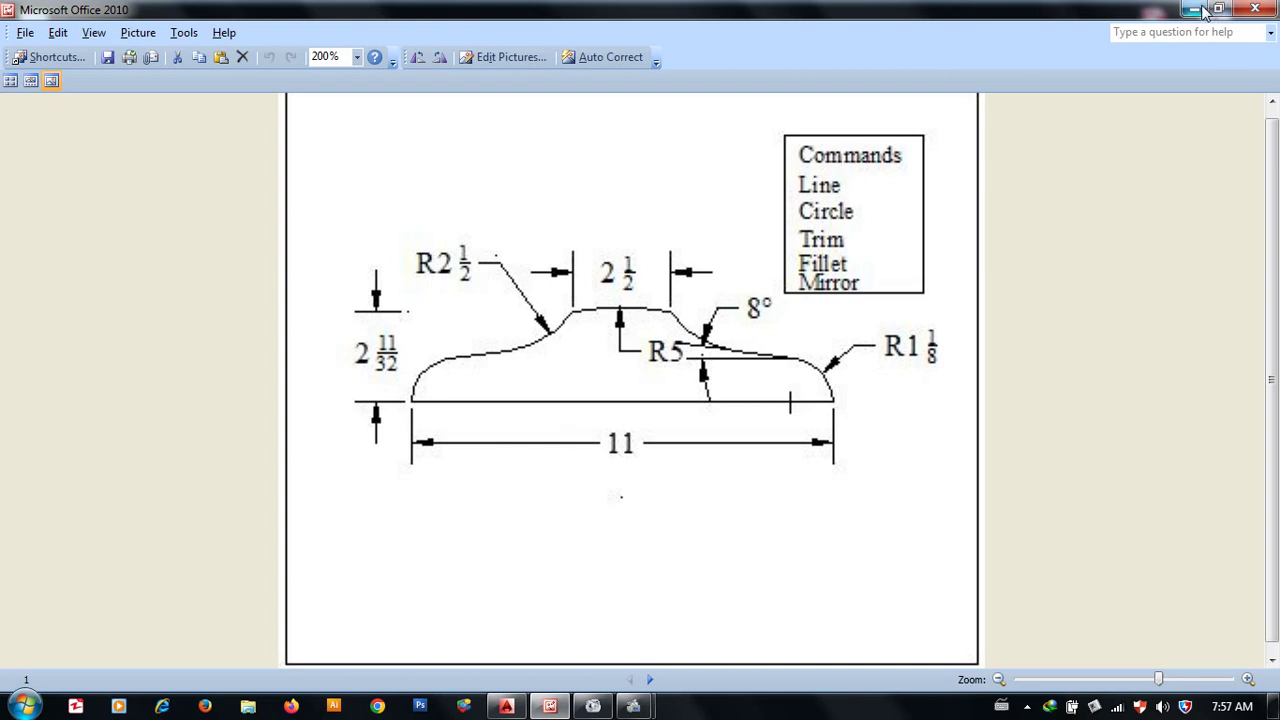
left_click(1200, 10)
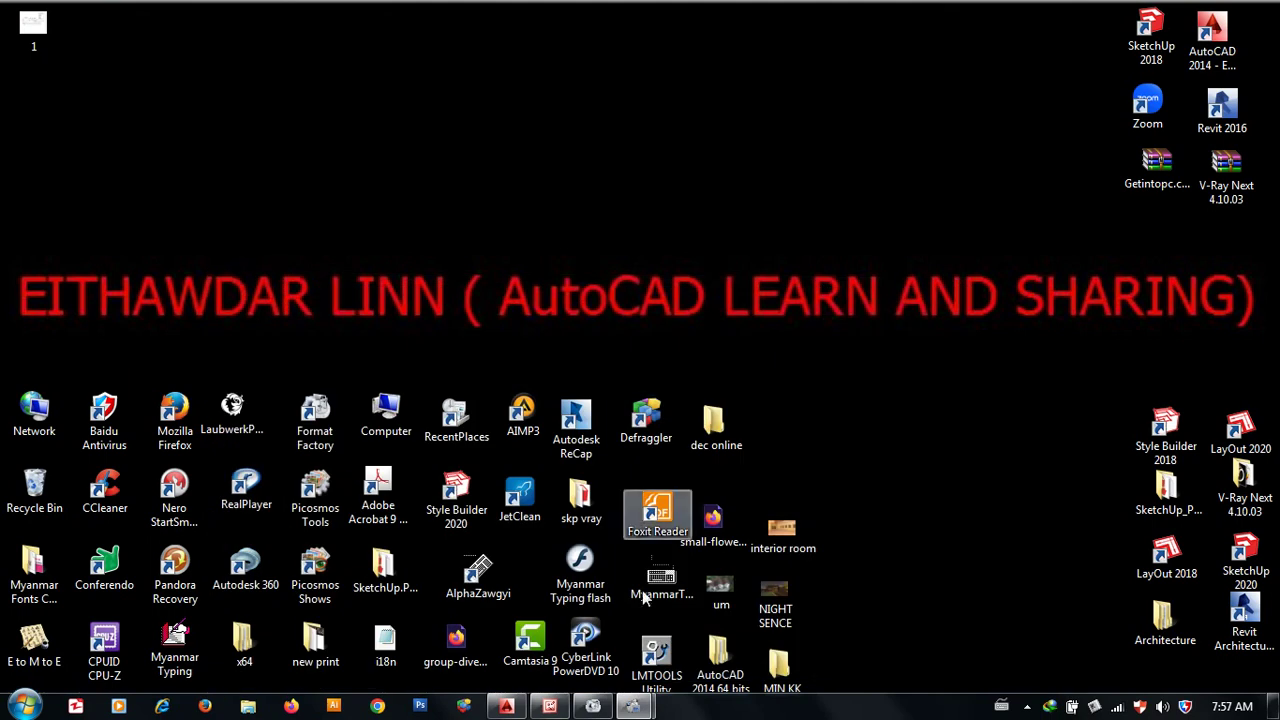
left_click(506, 706)
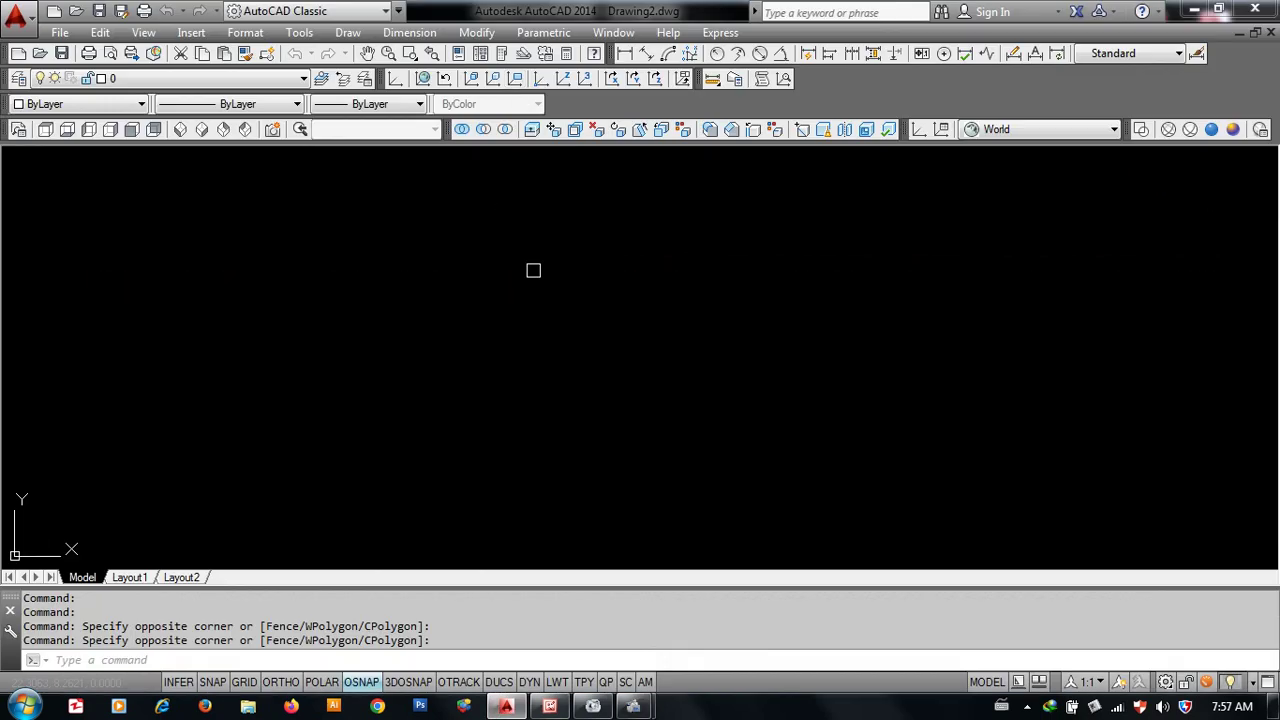
Draw an 11-unit horizontal base line with ORTHO on, then view the reference again
type("1")
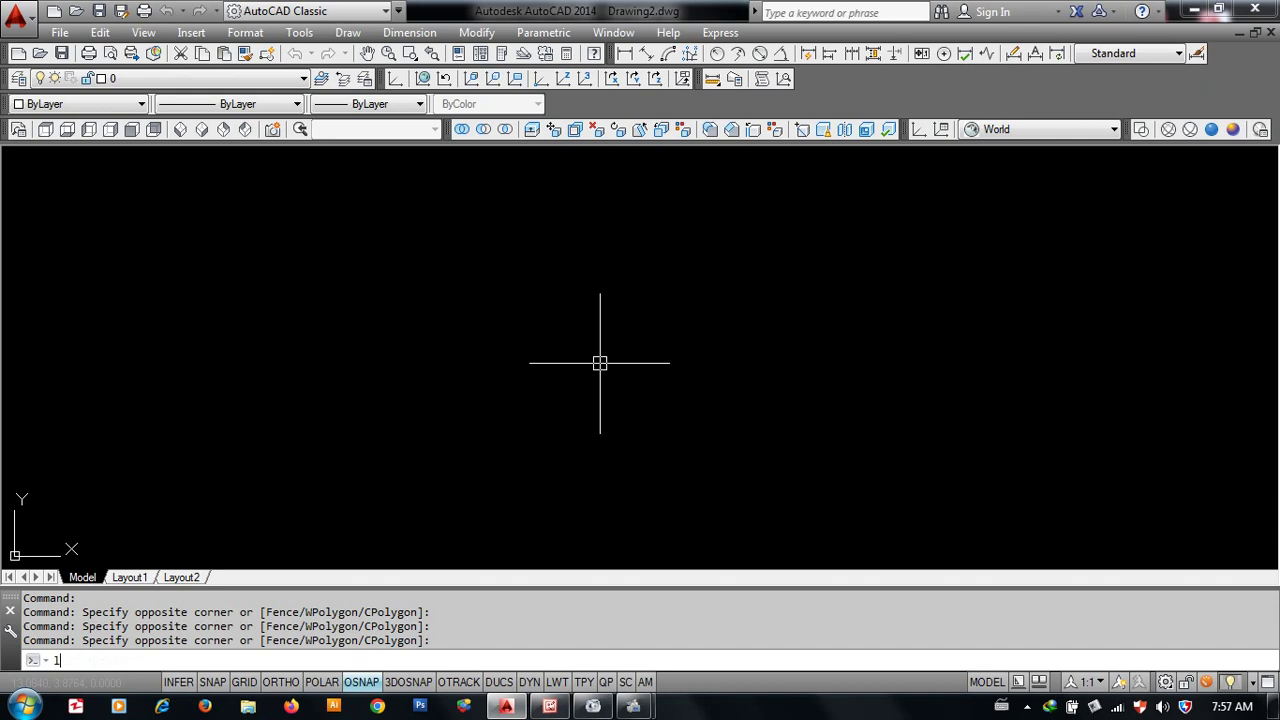
key("Return")
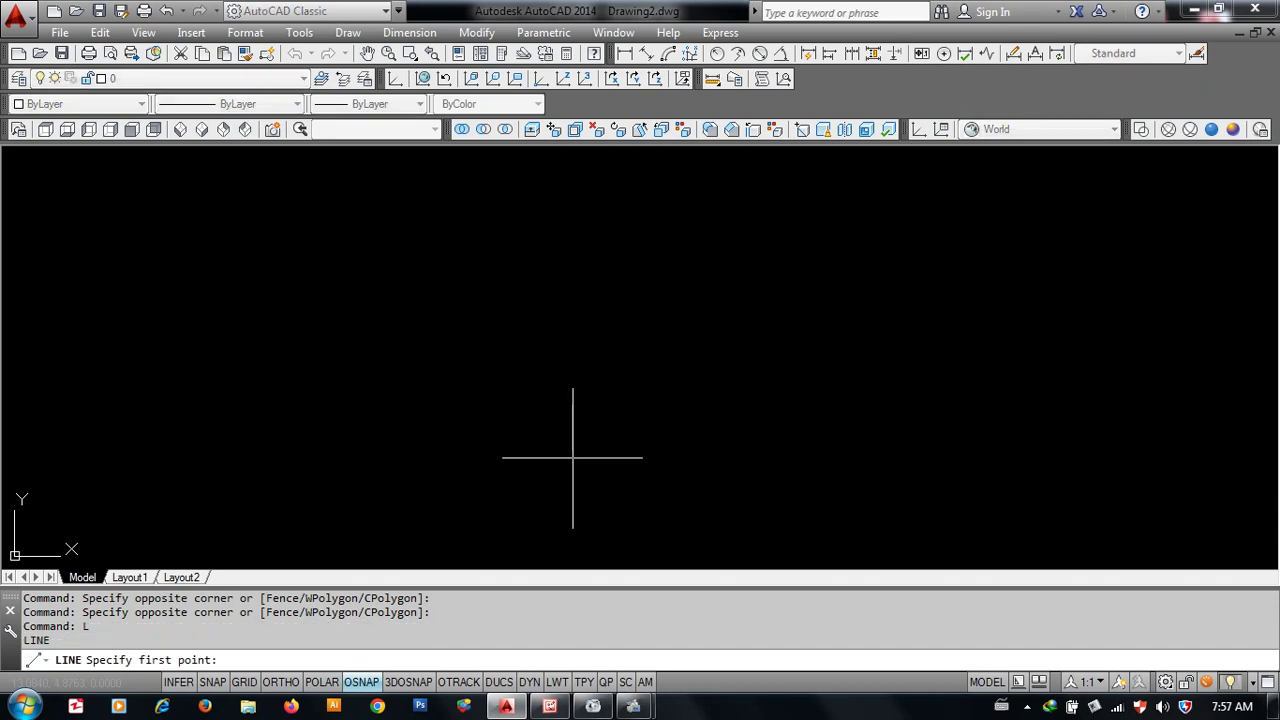
left_click(515, 321)
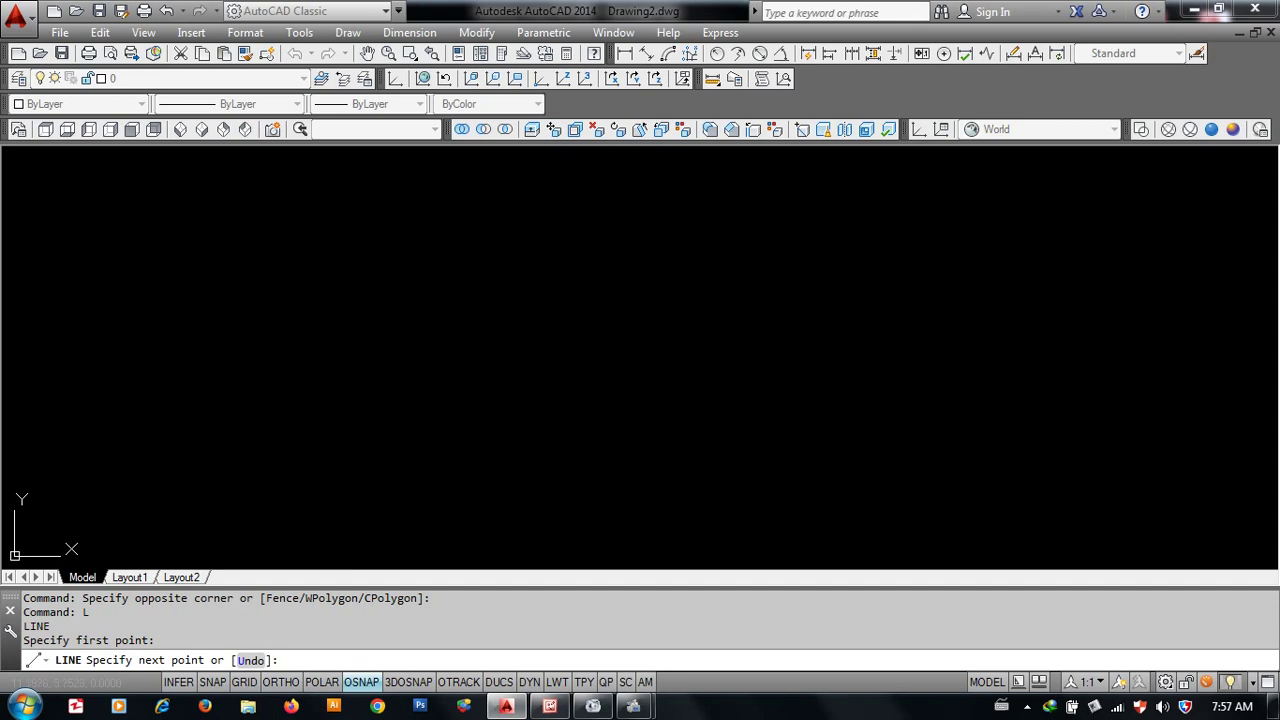
left_click(281, 682)
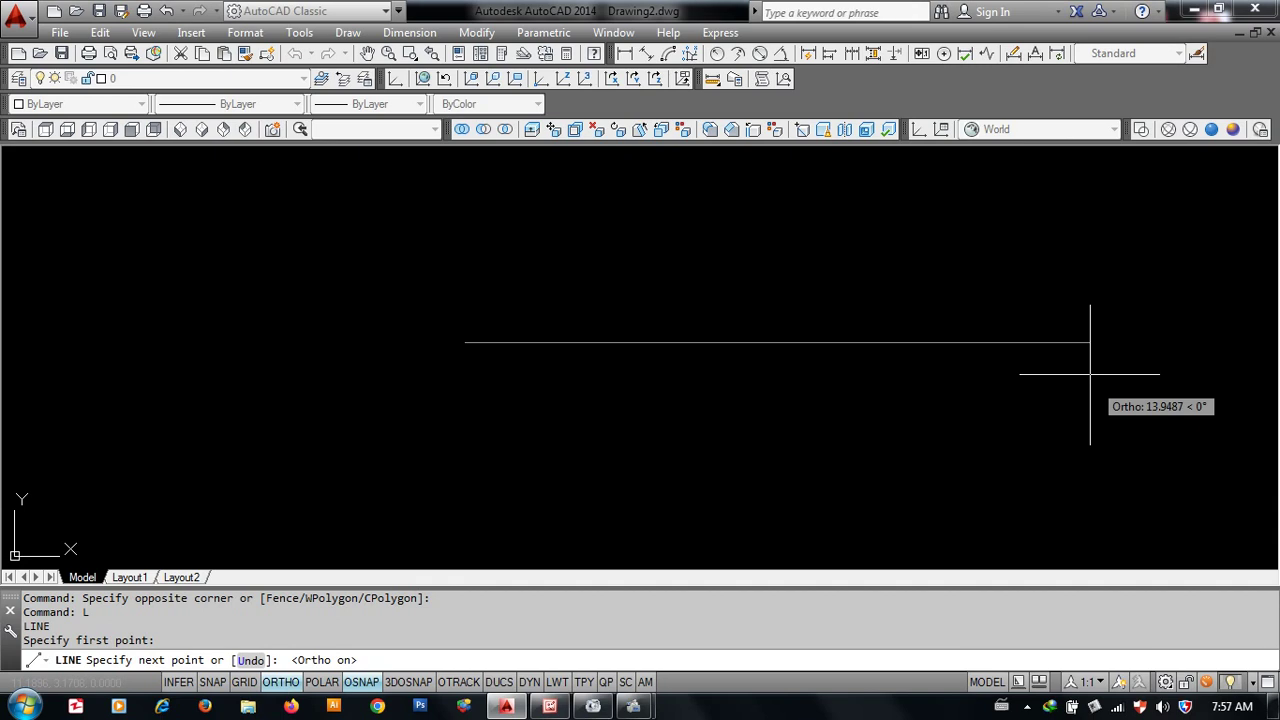
type("11")
key("Return")
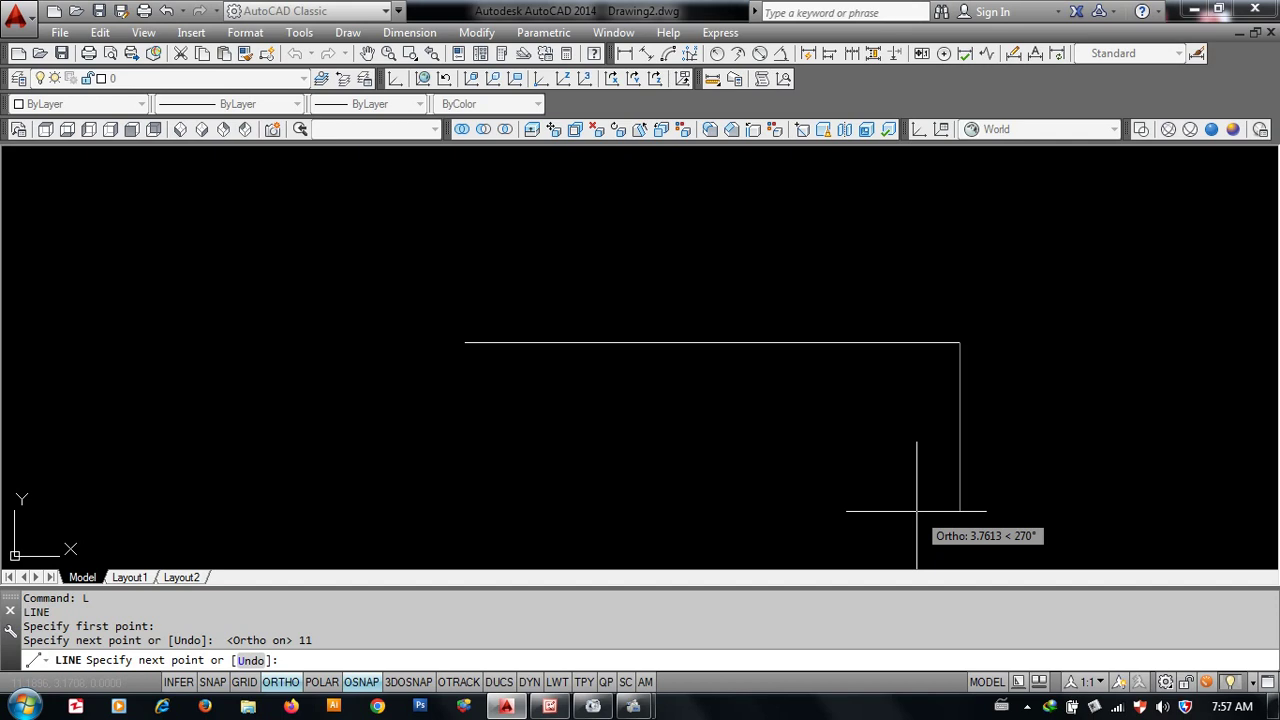
key("Return")
middle_click_drag(682, 531, 580, 531)
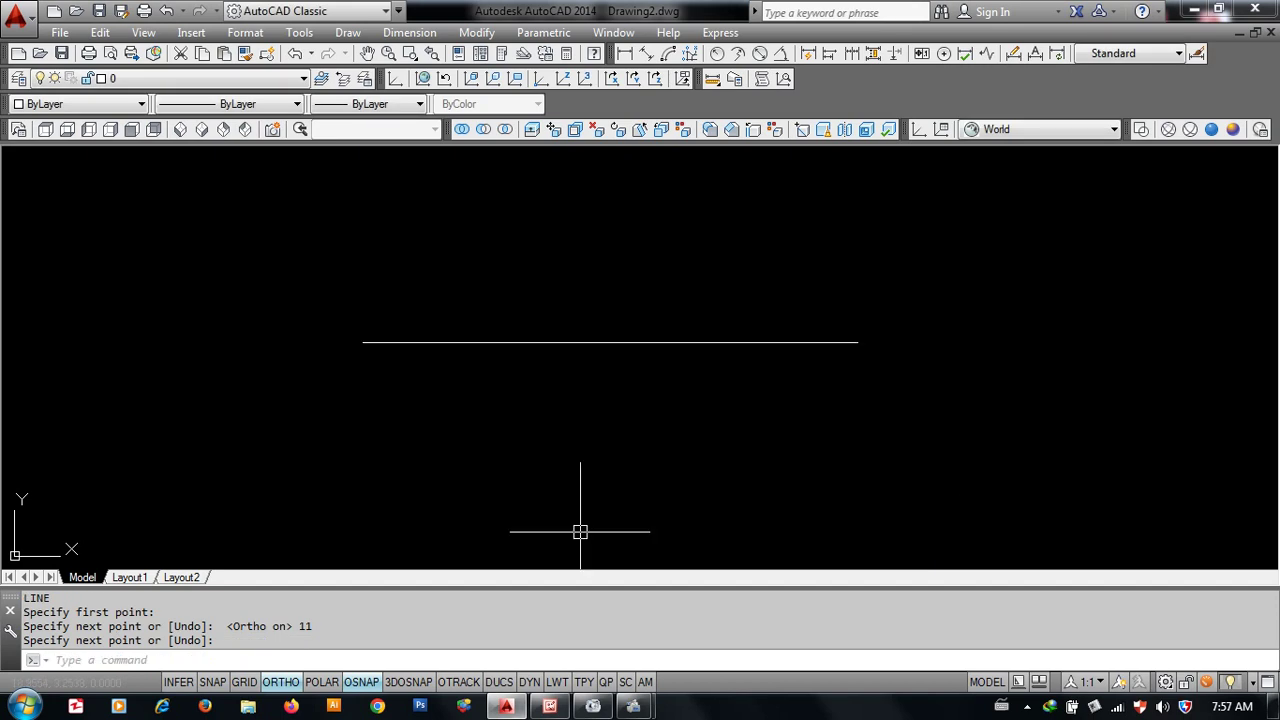
left_click(550, 707)
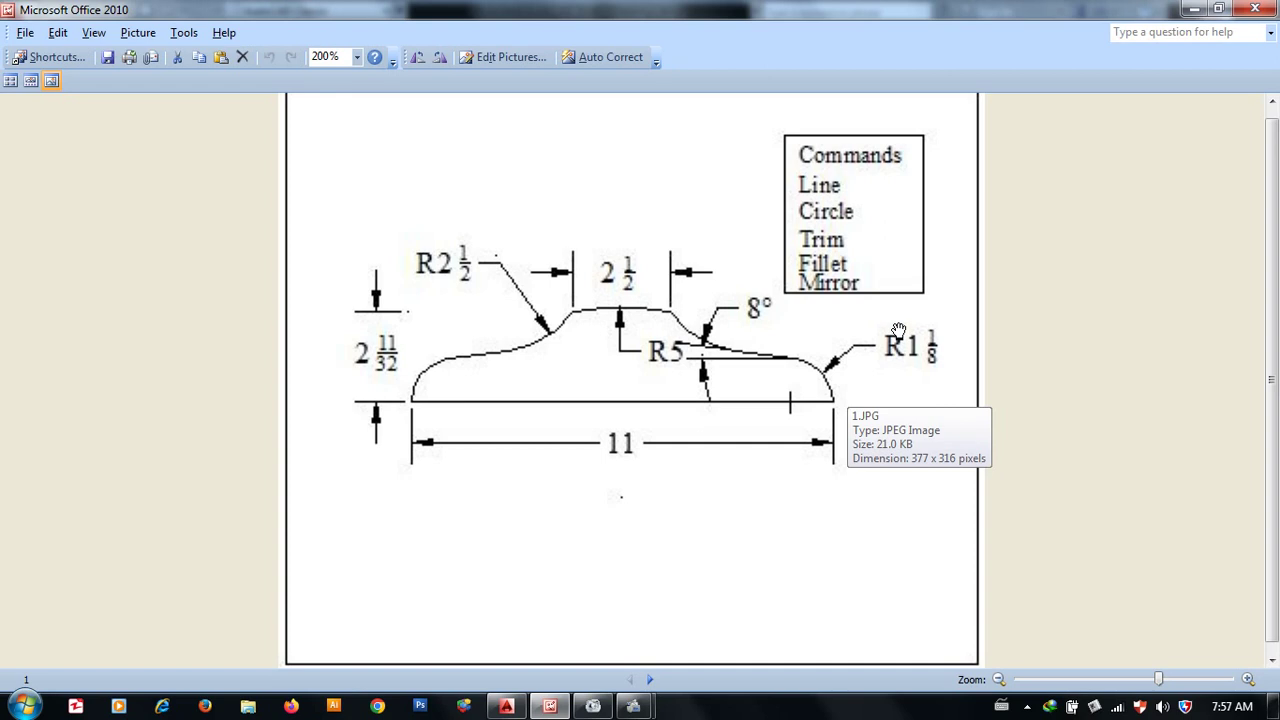
Draw a 1-1/8 radius circle centred on the base line's right endpoint, then recheck the reference
left_click(1200, 12)
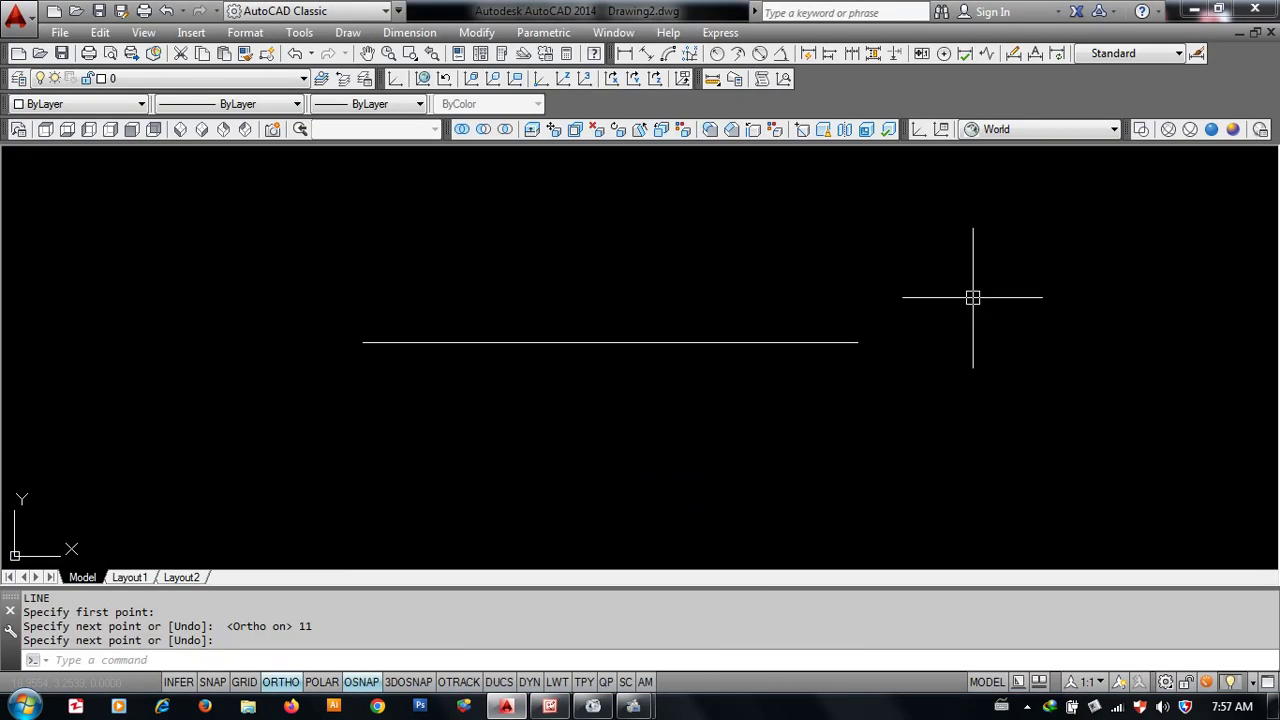
type("c")
key("Return")
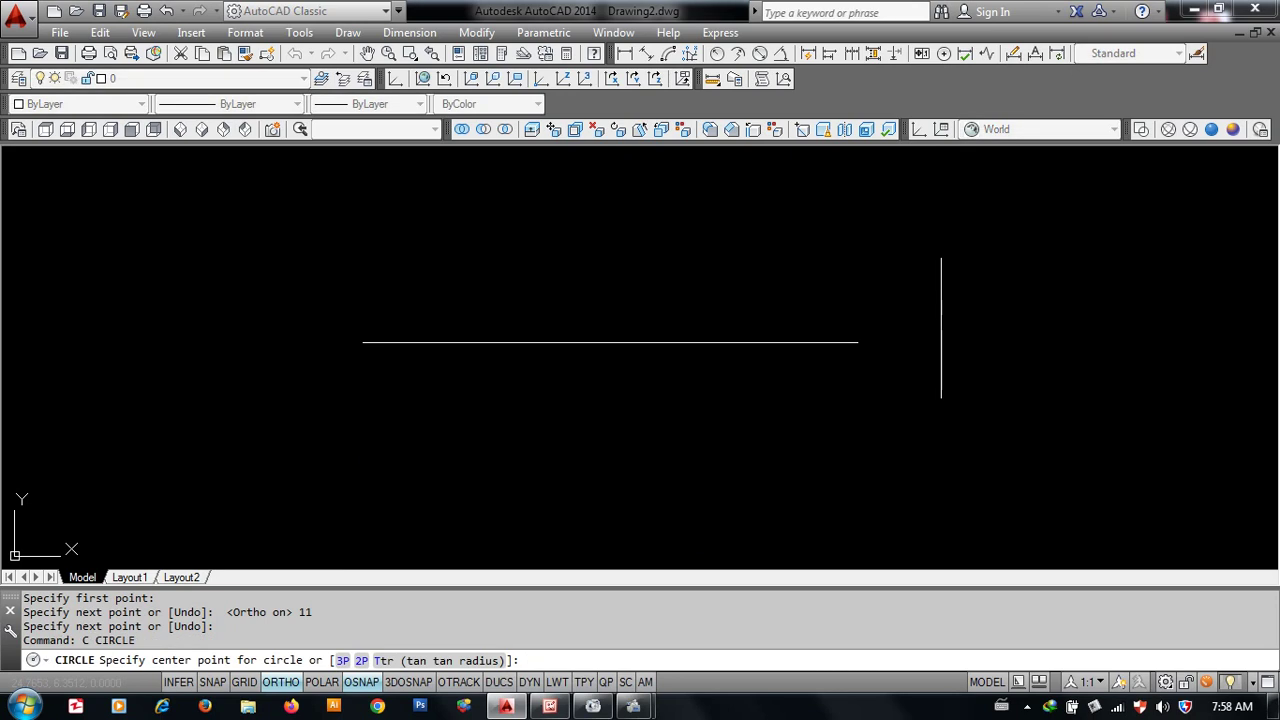
left_click(857, 342)
type("1-1/8")
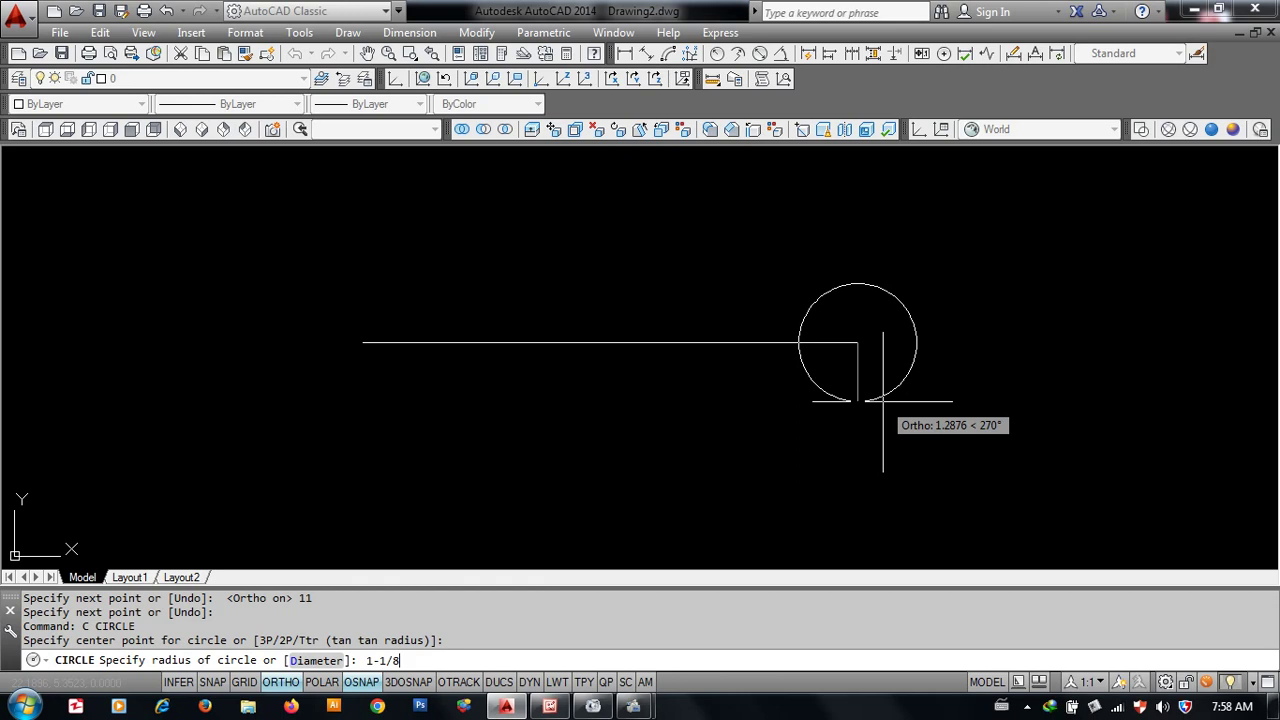
key("Return")
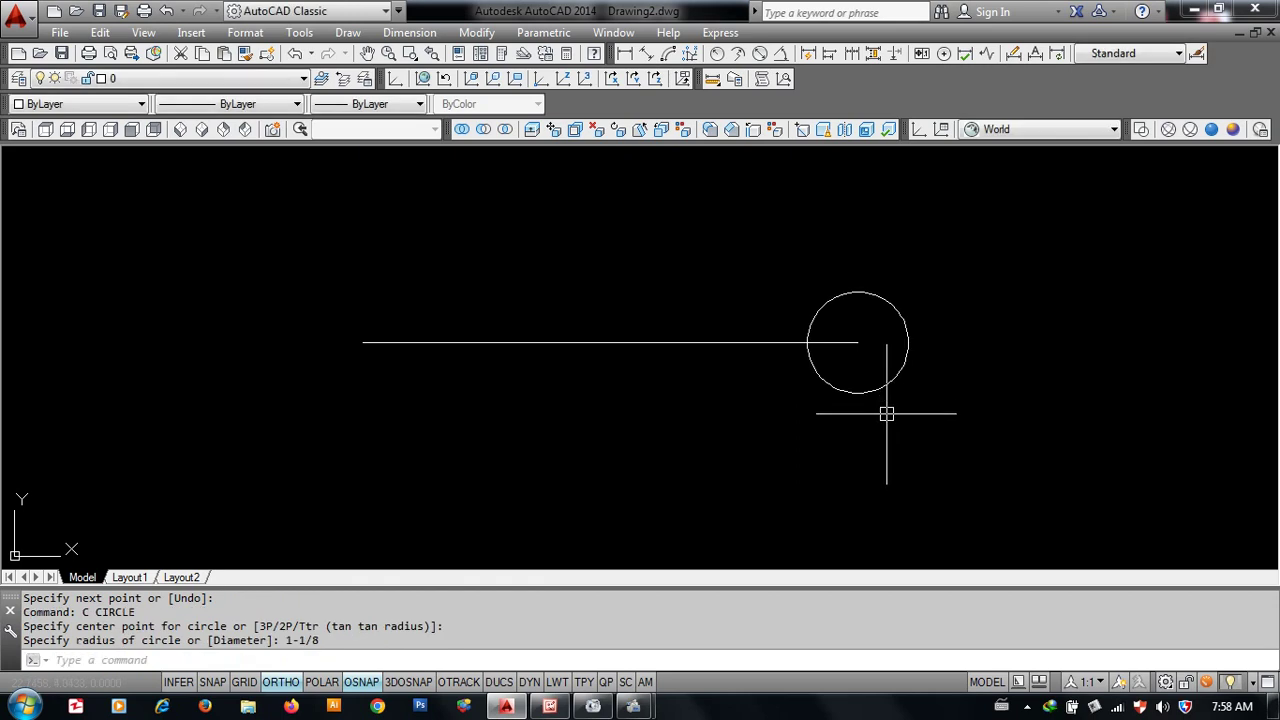
middle_click_drag(889, 417, 827, 417)
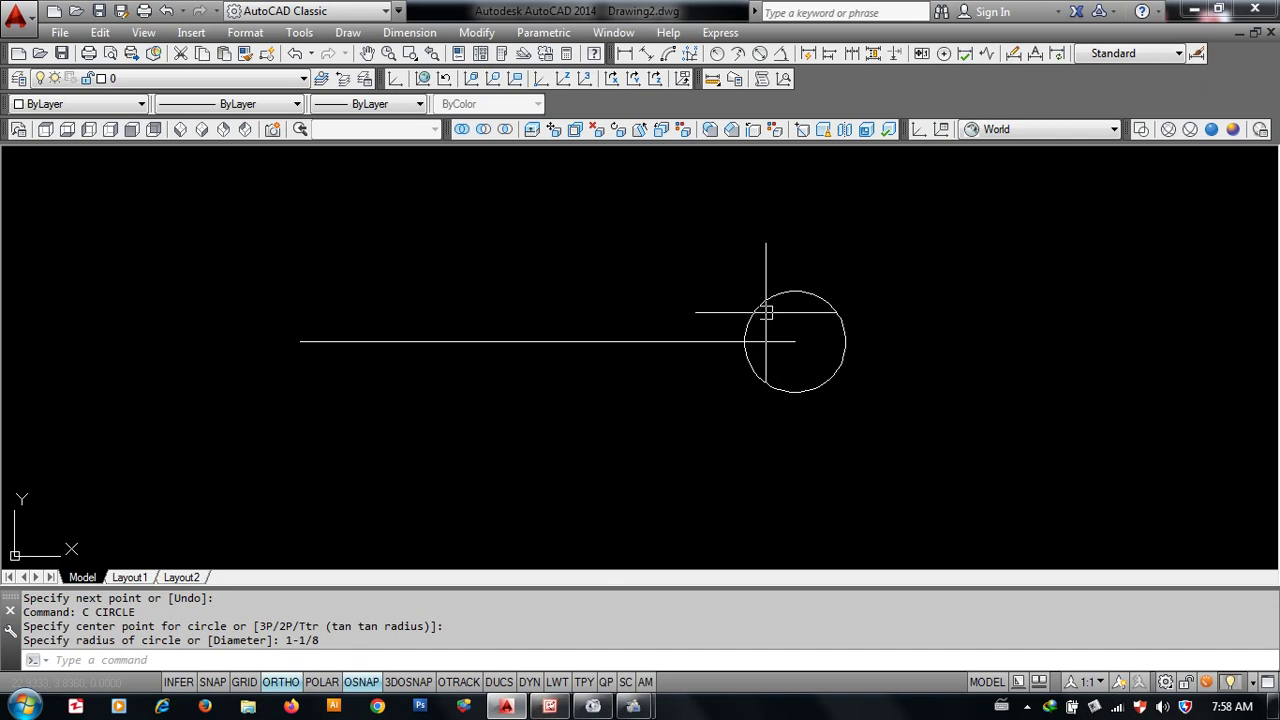
left_click(563, 707)
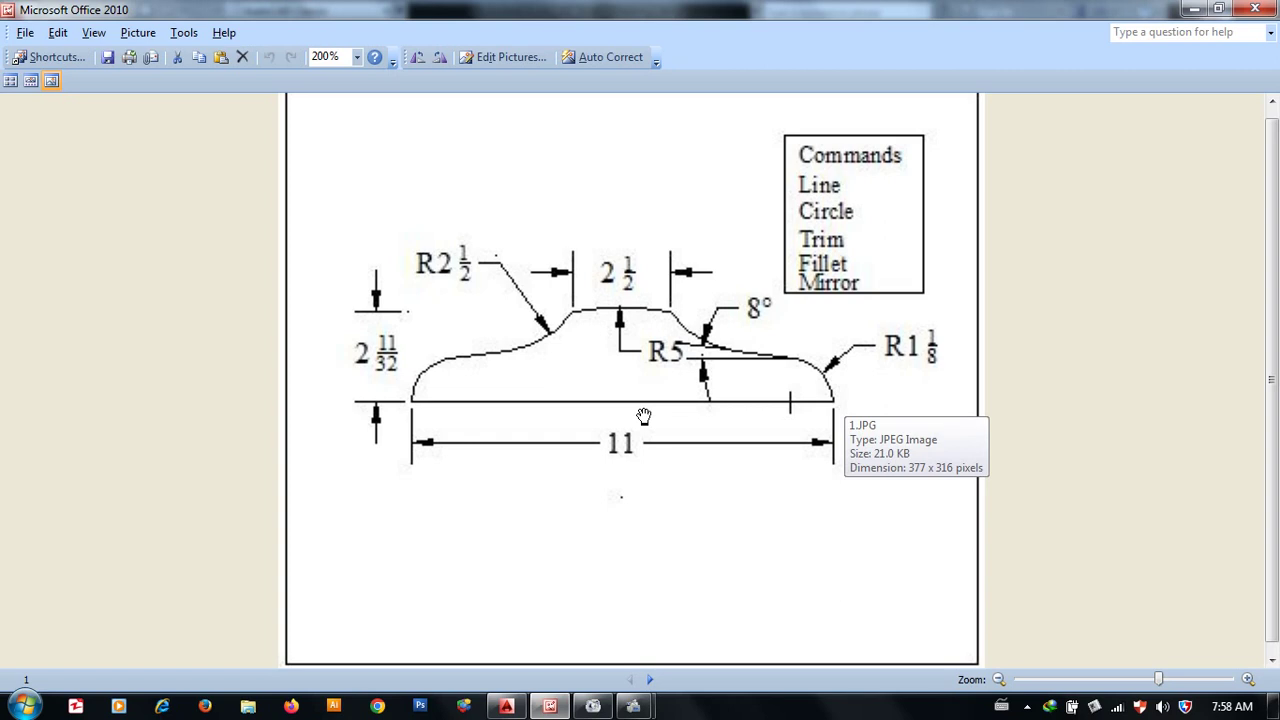
Draw a 1.125-radius circle centred on the first circle's left quadrant
left_click(1194, 9)
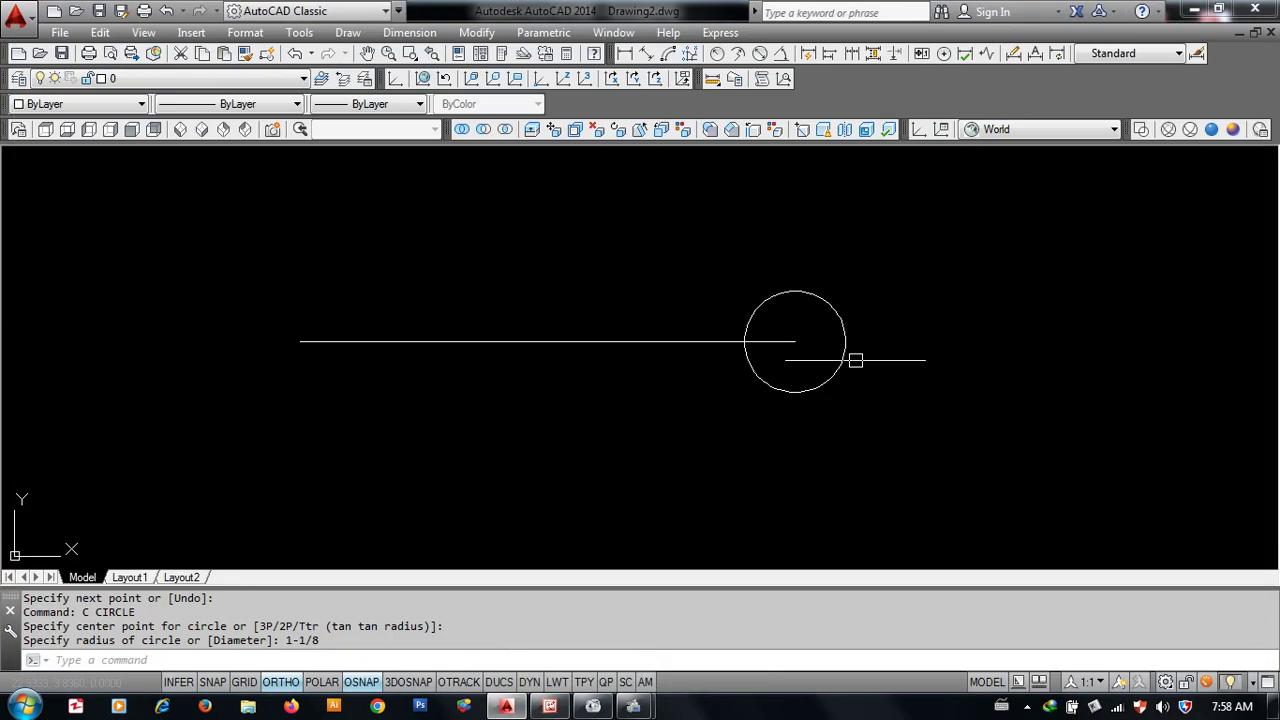
middle_click_drag(763, 423, 806, 418)
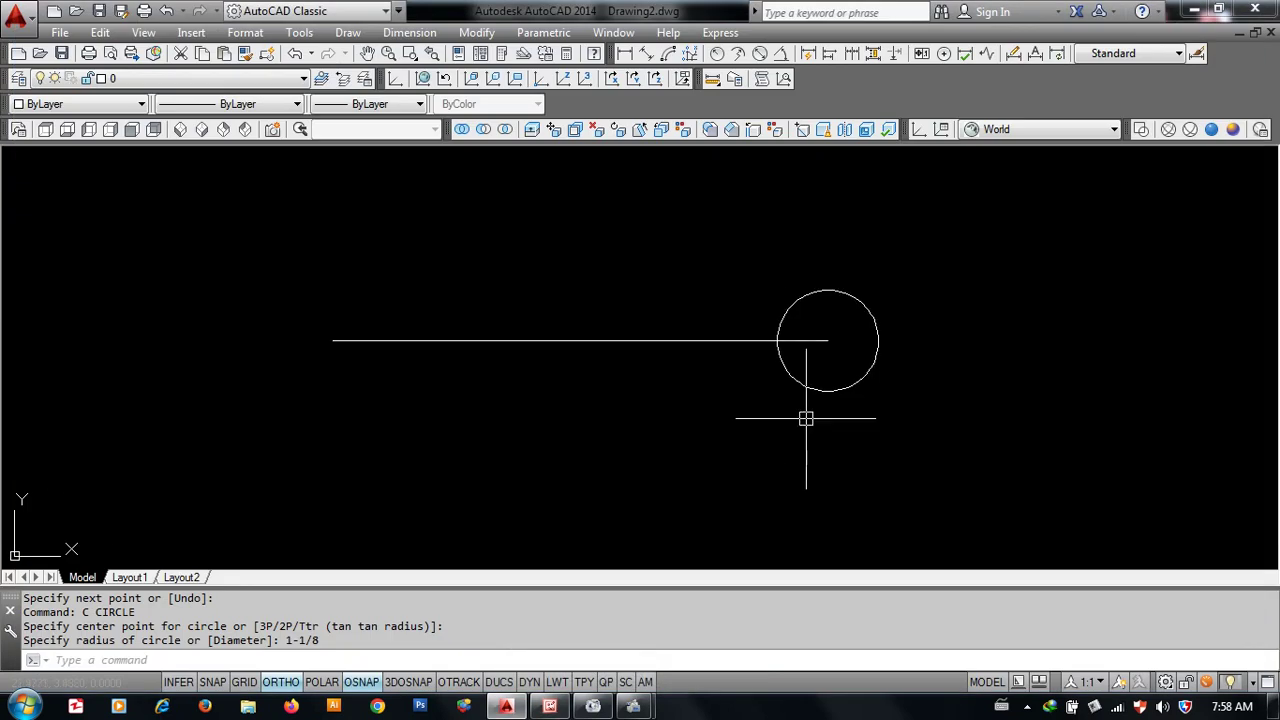
type("c")
key("Return")
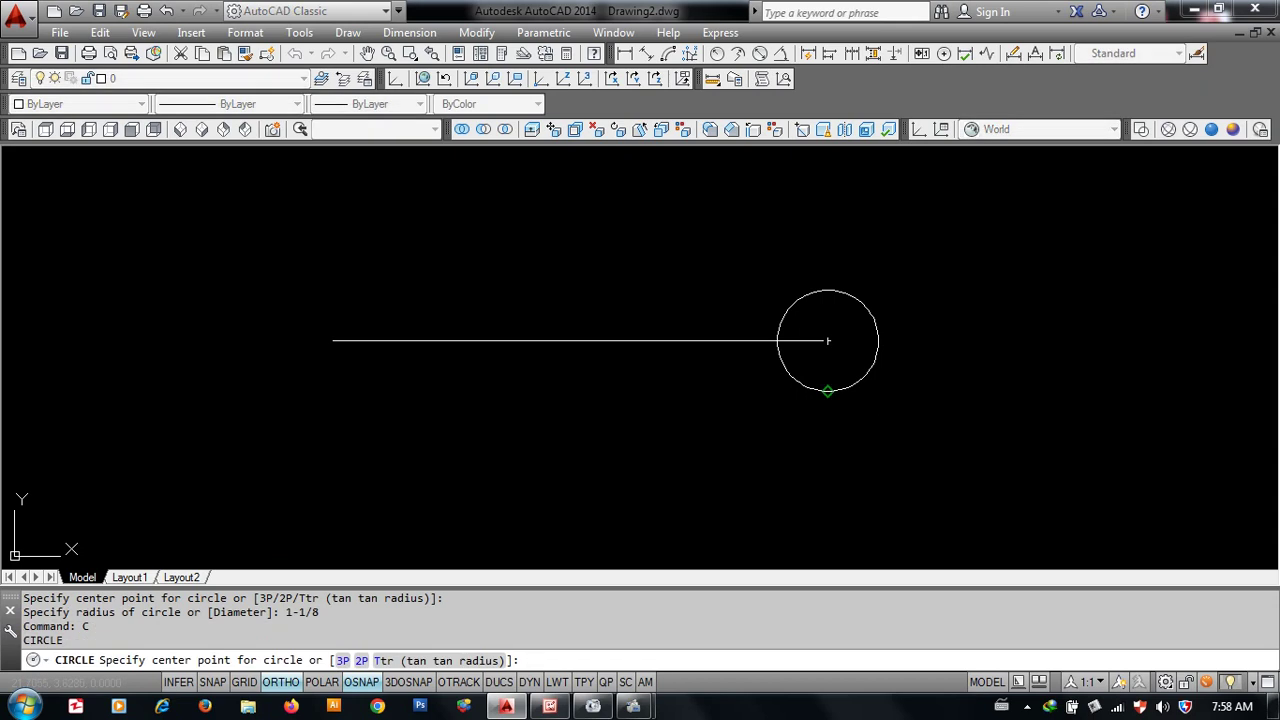
middle_click_drag(773, 404, 771, 421)
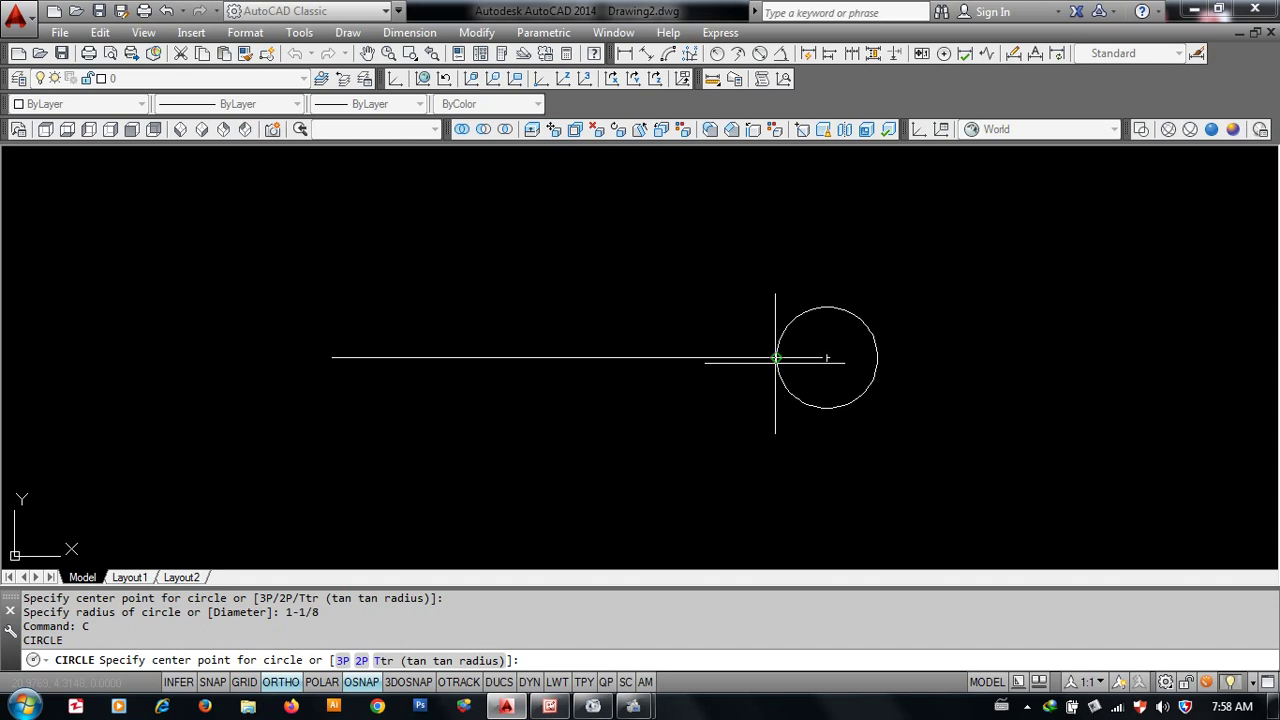
left_click(776, 357)
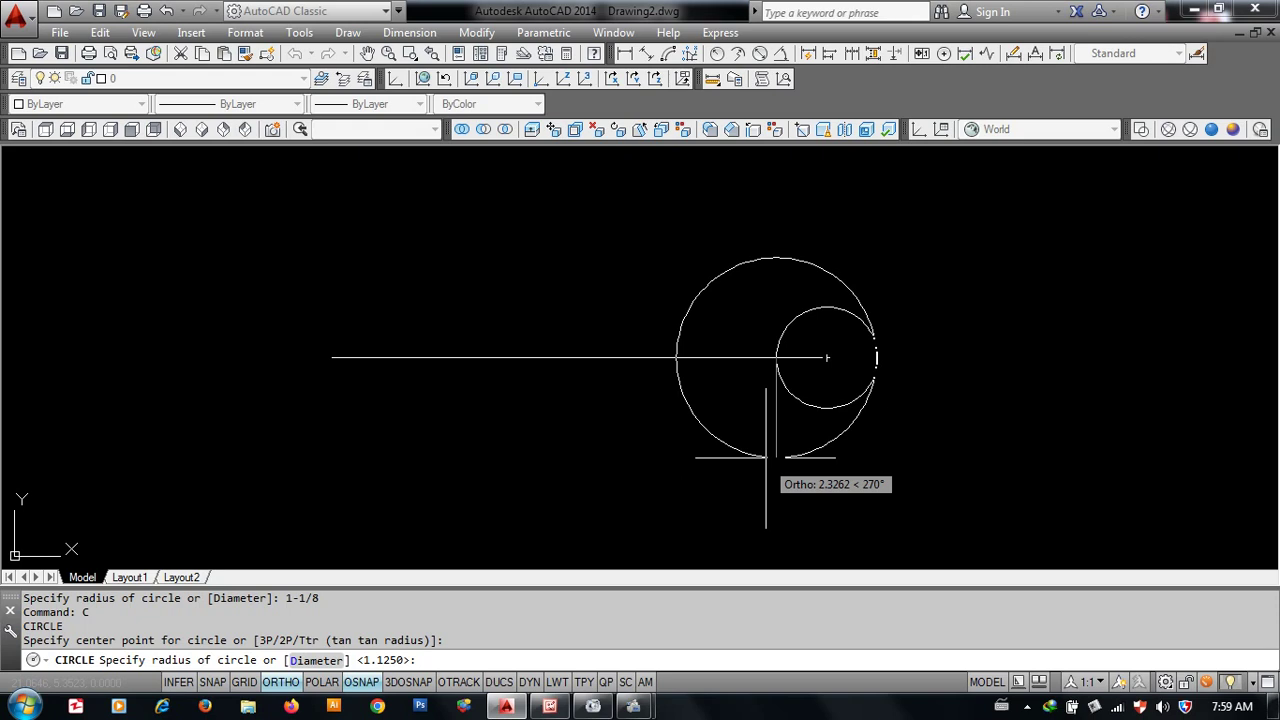
key("Return")
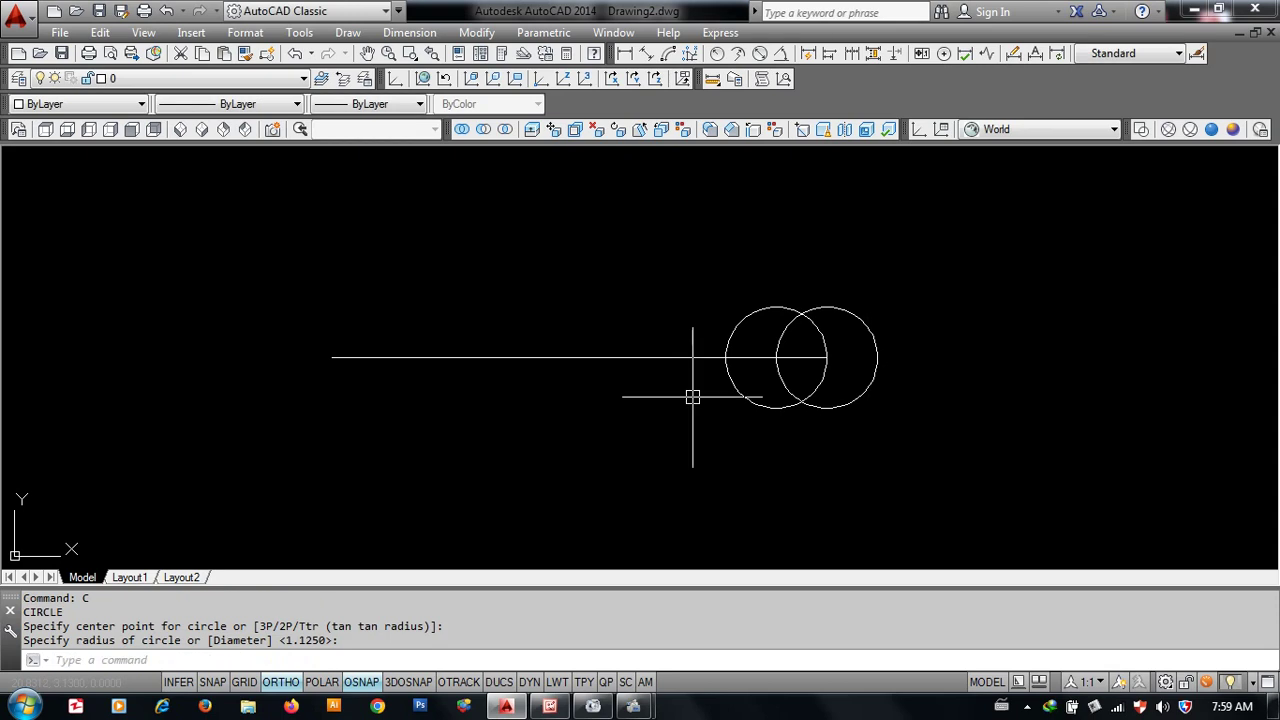
Erase the original circle at the base line's right end
middle_click_drag(767, 392, 790, 400)
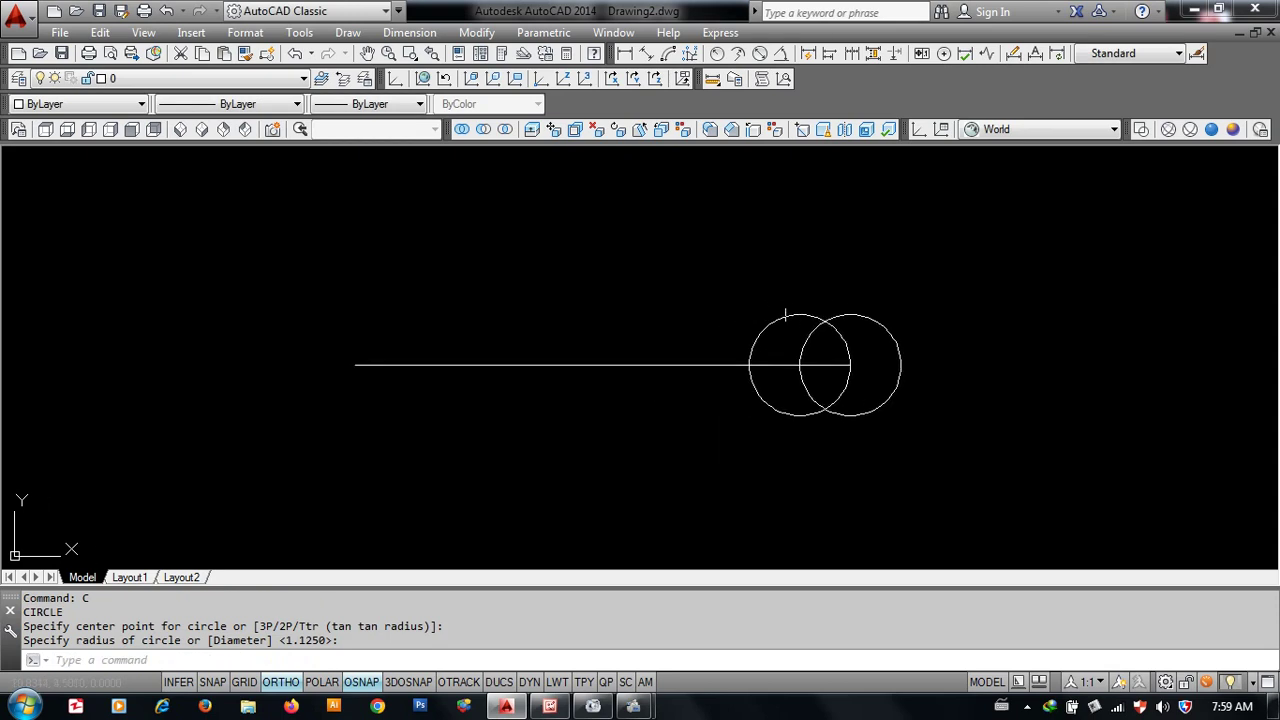
left_click(759, 331)
key("Escape")
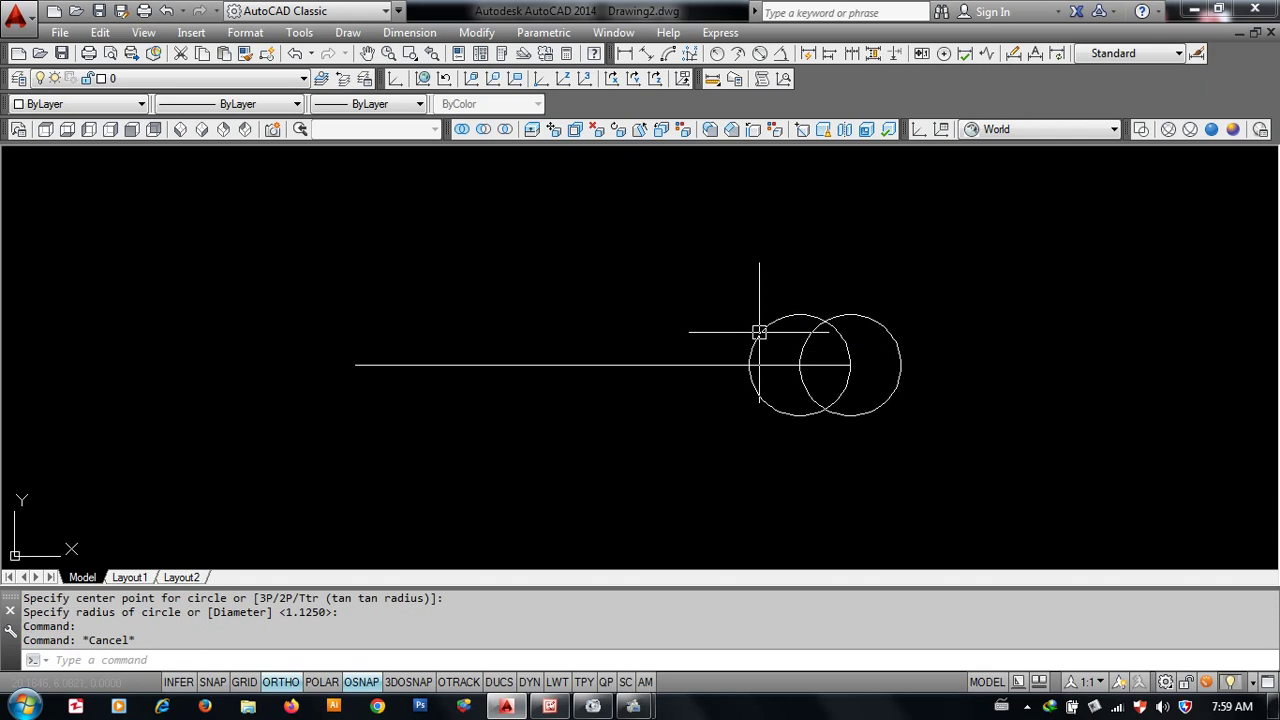
left_click(905, 345)
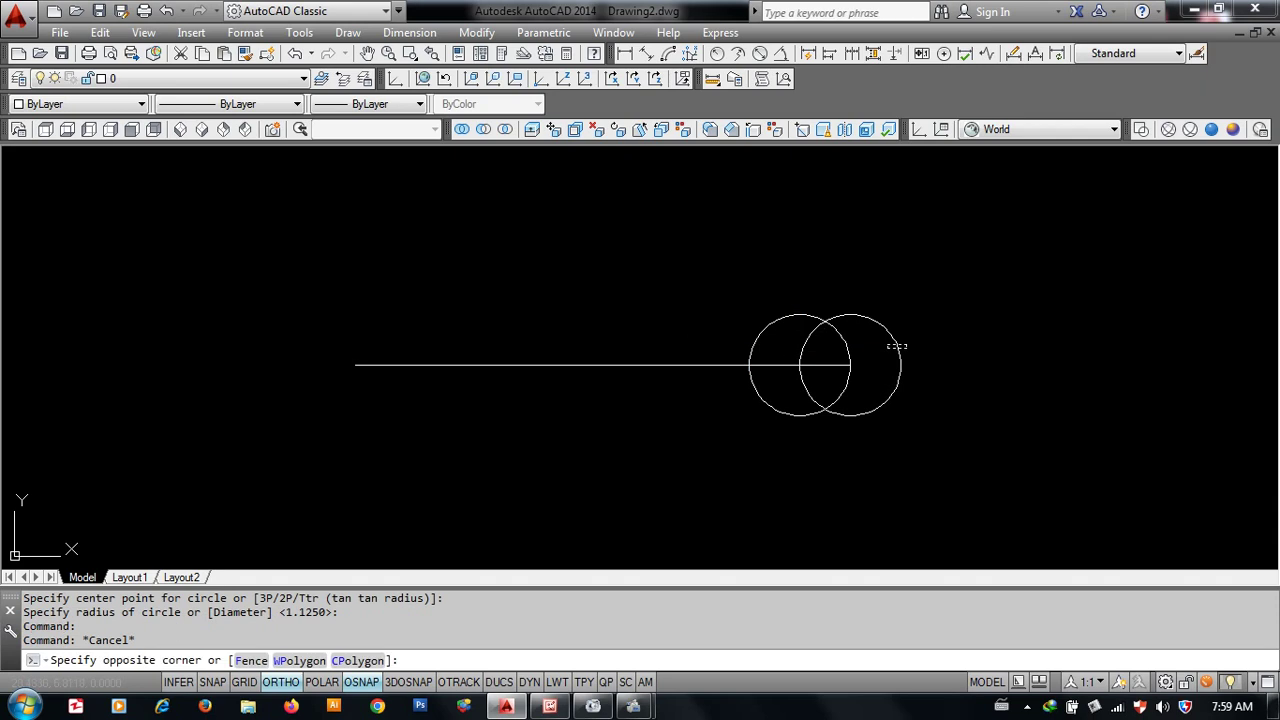
left_click(888, 348)
key("Delete")
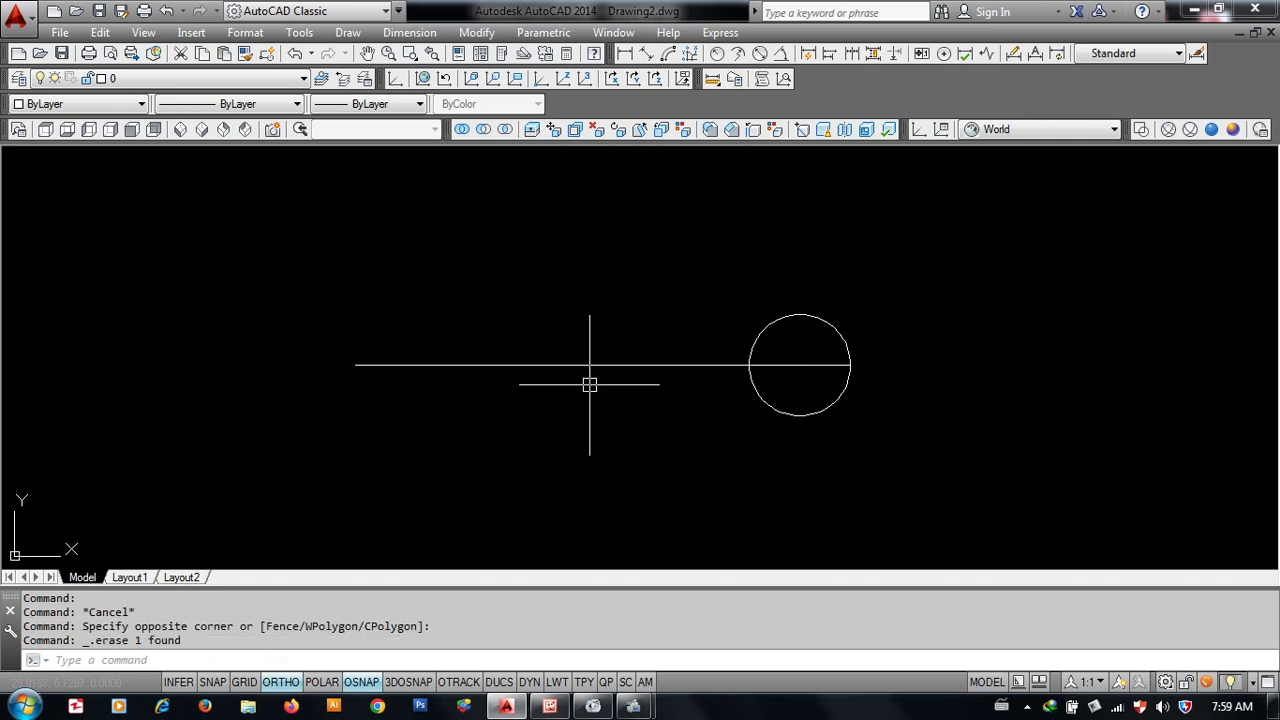
Check the reference, then start the LINE command in AutoCAD
left_click(557, 706)
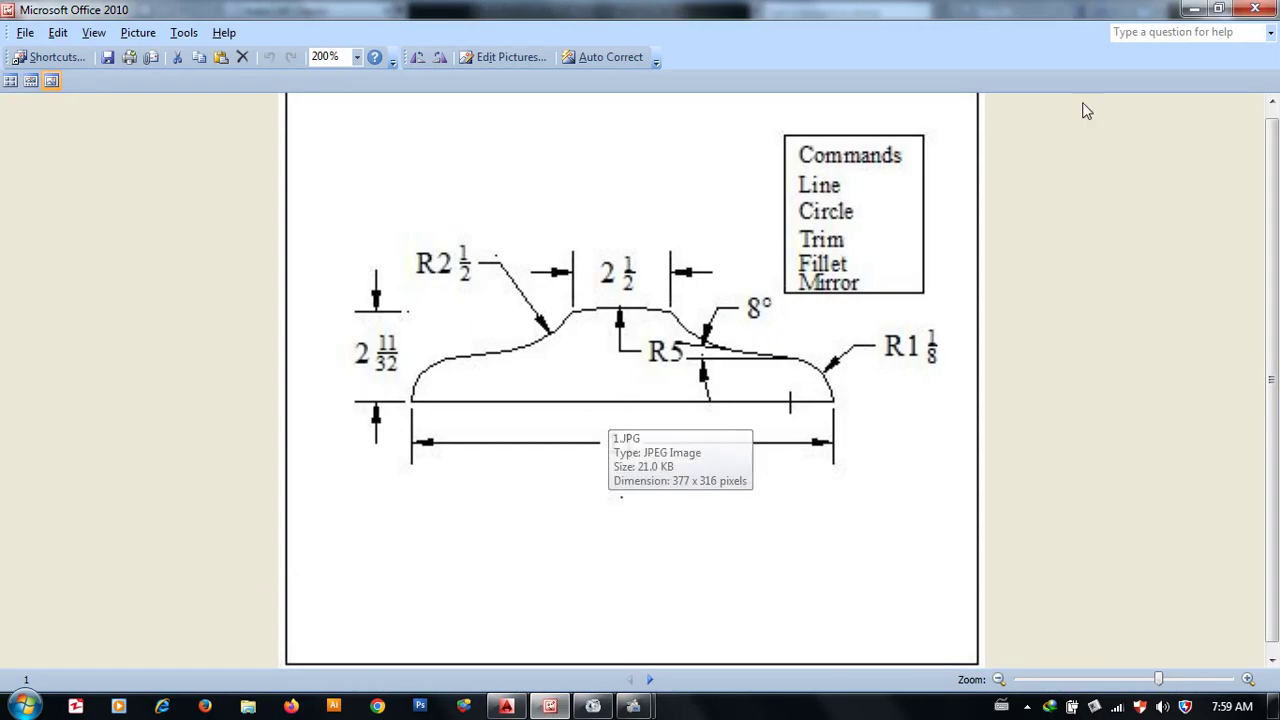
left_click(1196, 12)
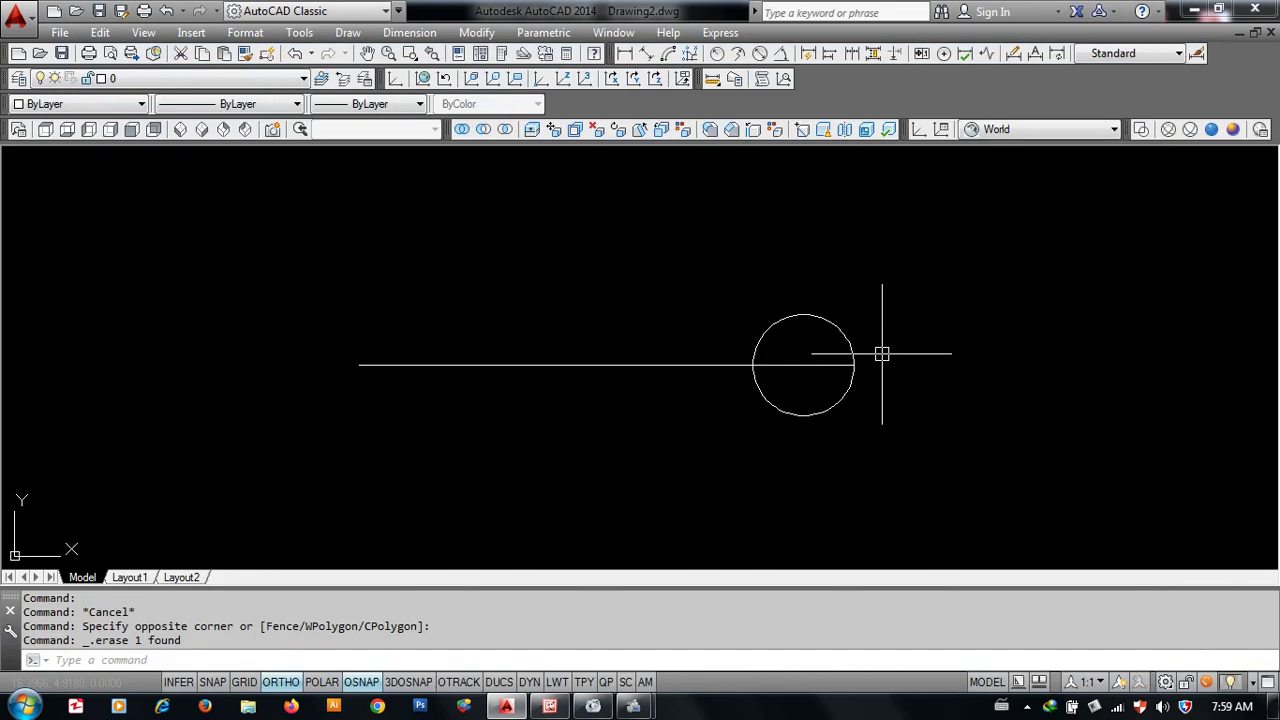
type("L")
key("Return")
Turn off the Node and Intersection object snaps in Drafting Settings
middle_click_drag(626, 387, 618, 418)
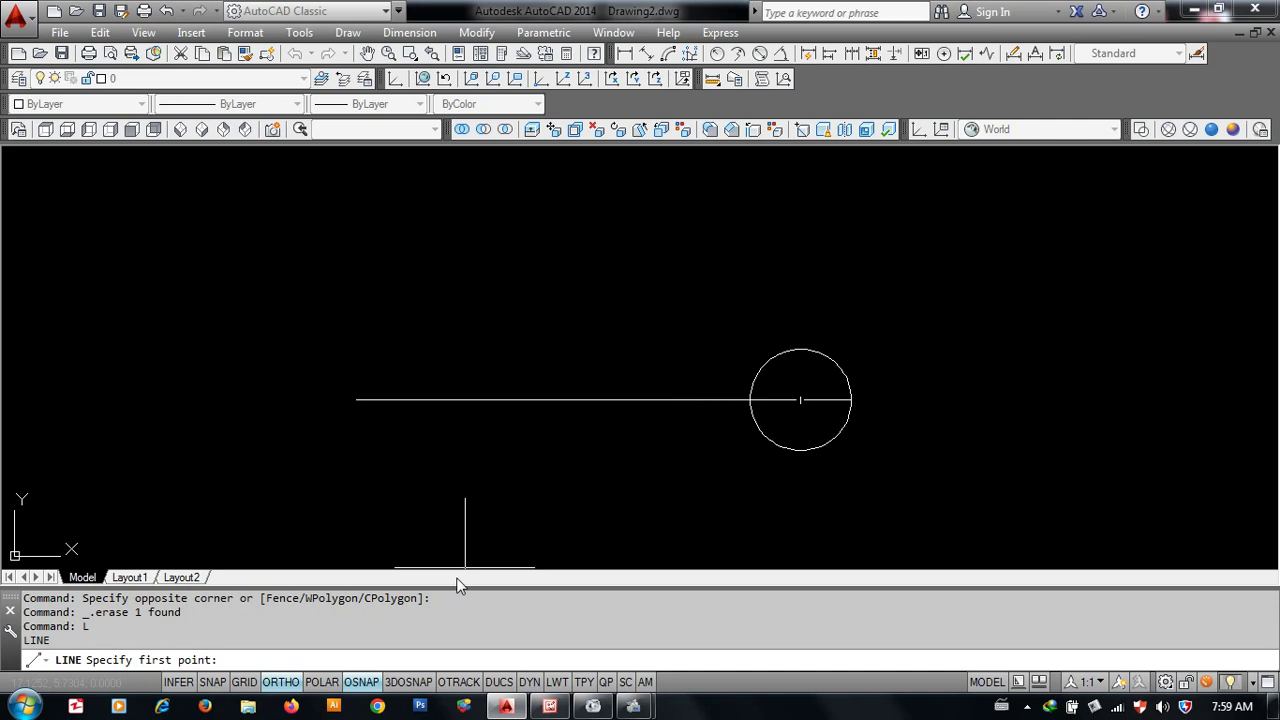
right_click(361, 682)
left_click(425, 645)
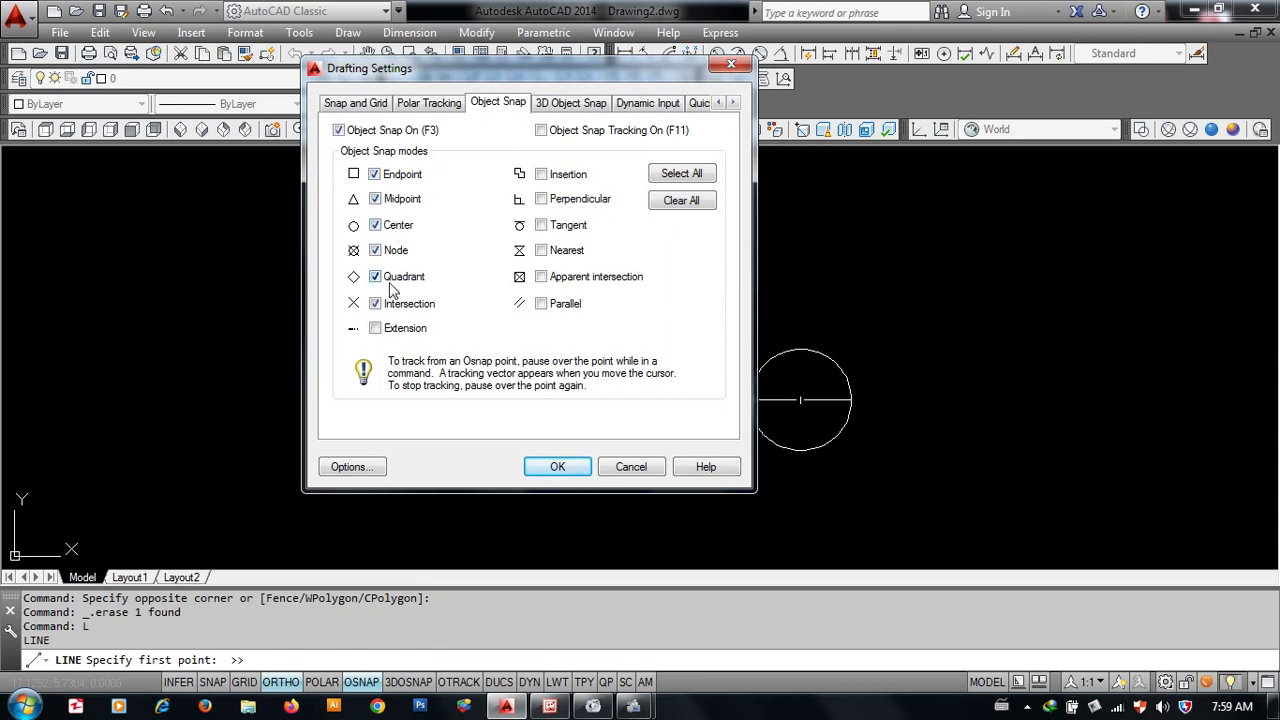
left_click(391, 250)
left_click(402, 308)
left_click(557, 466)
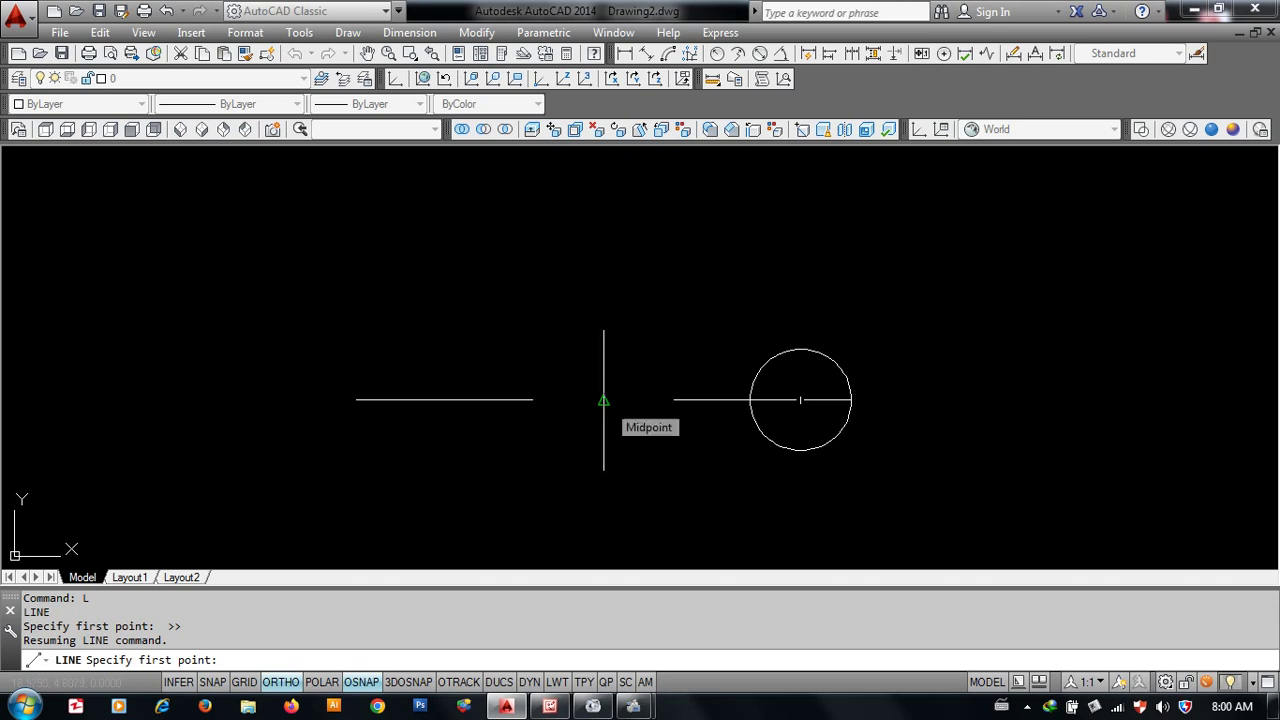
right_click(366, 692)
Enable Endpoint, Midpoint, Center and Quadrant snaps, then raise a 2-11/32 vertical line from the base line
left_click(421, 648)
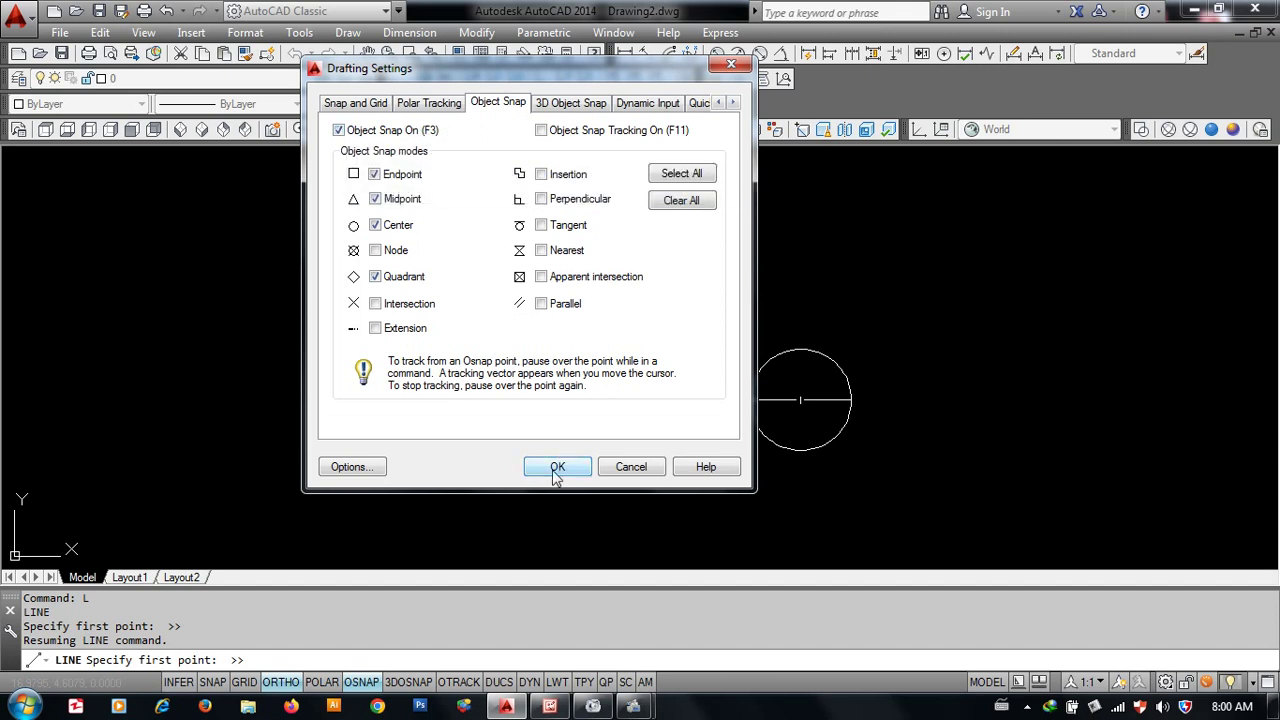
left_click(562, 466)
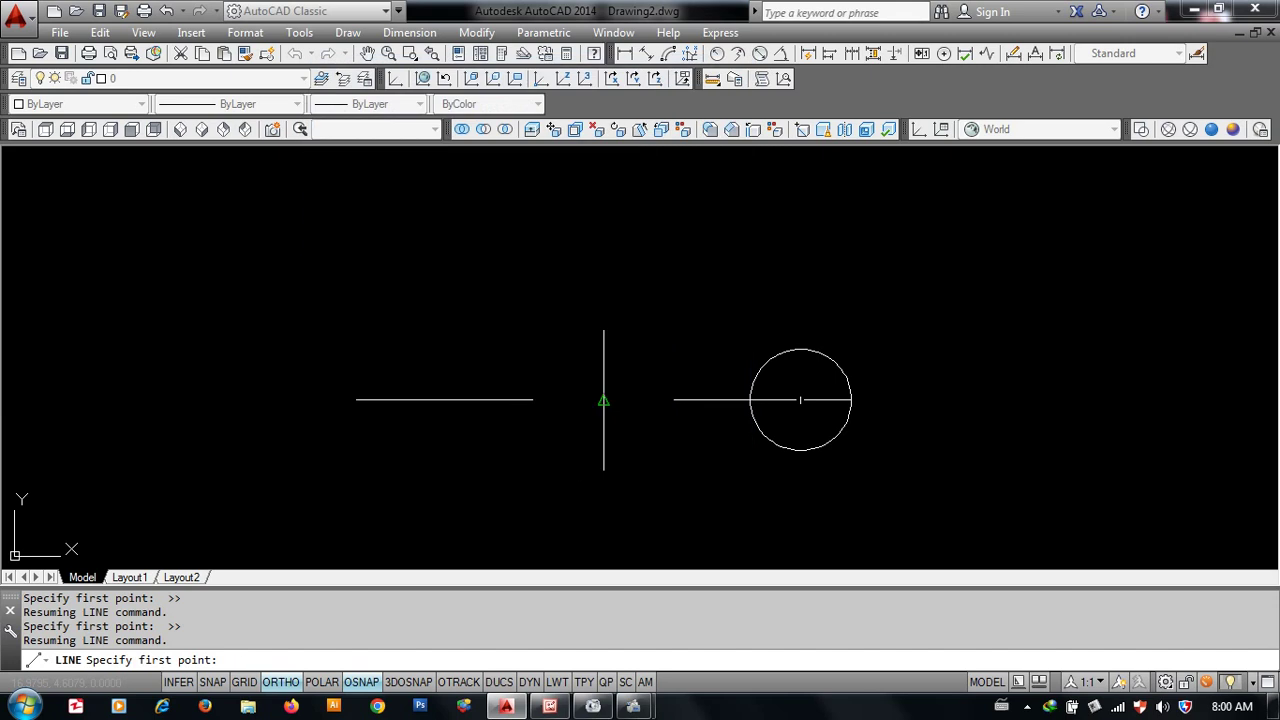
left_click(604, 399)
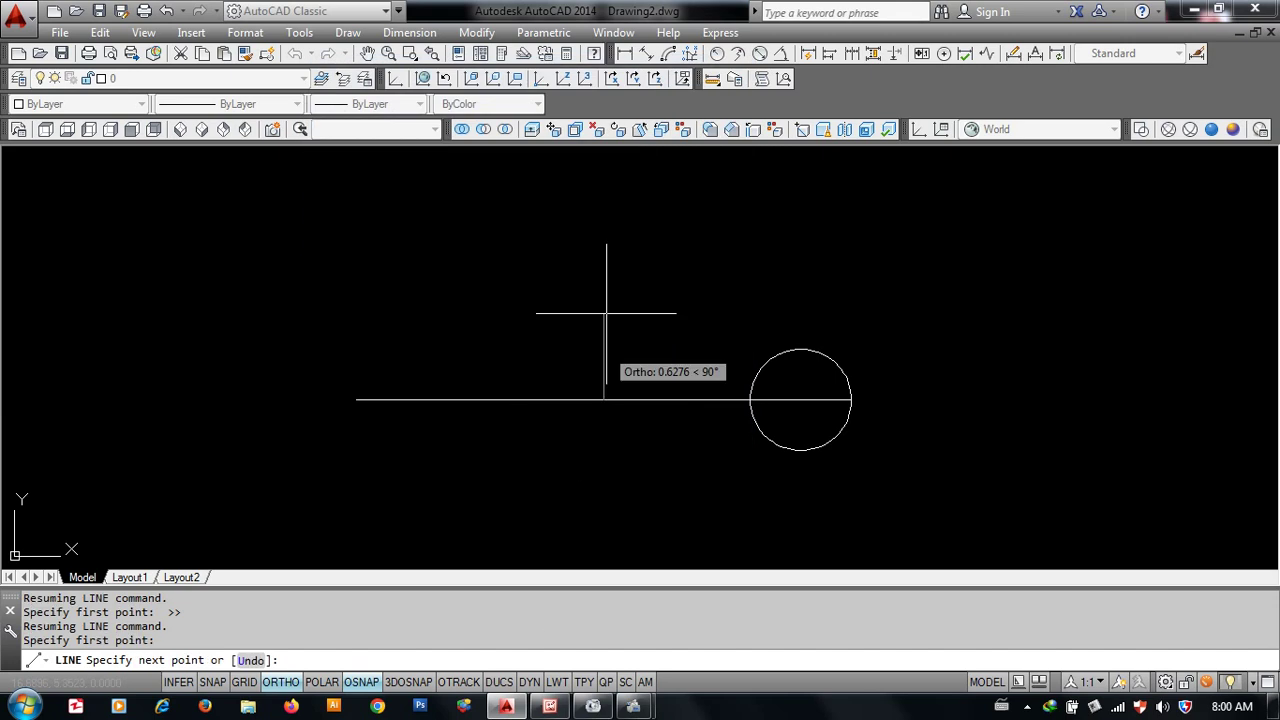
left_click(549, 706)
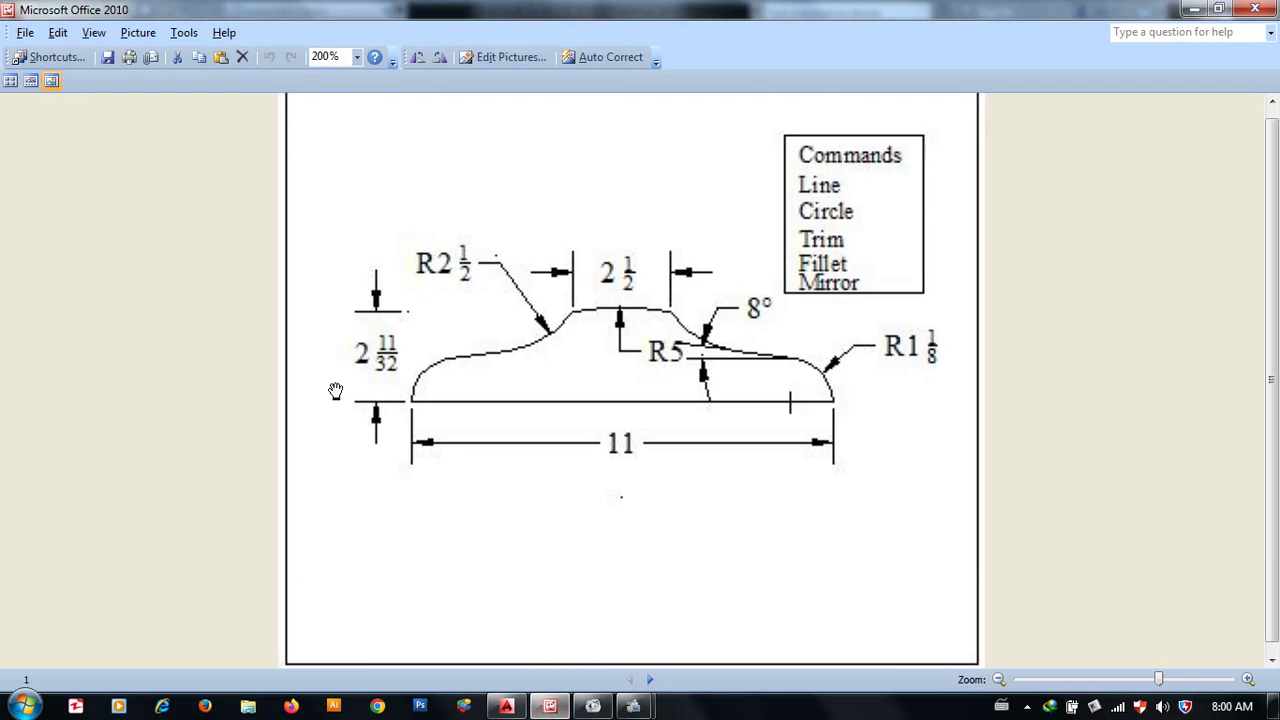
left_click(1194, 9)
type("2-11/32")
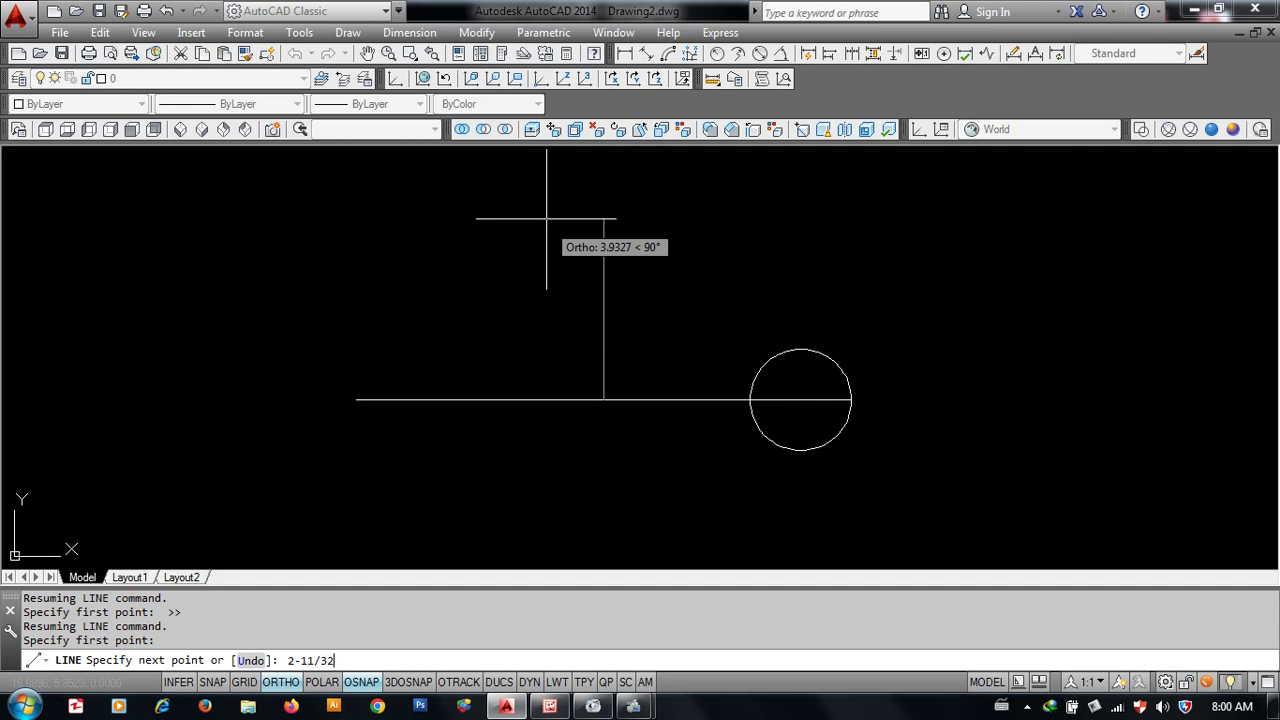
key("Return")
key("Return")
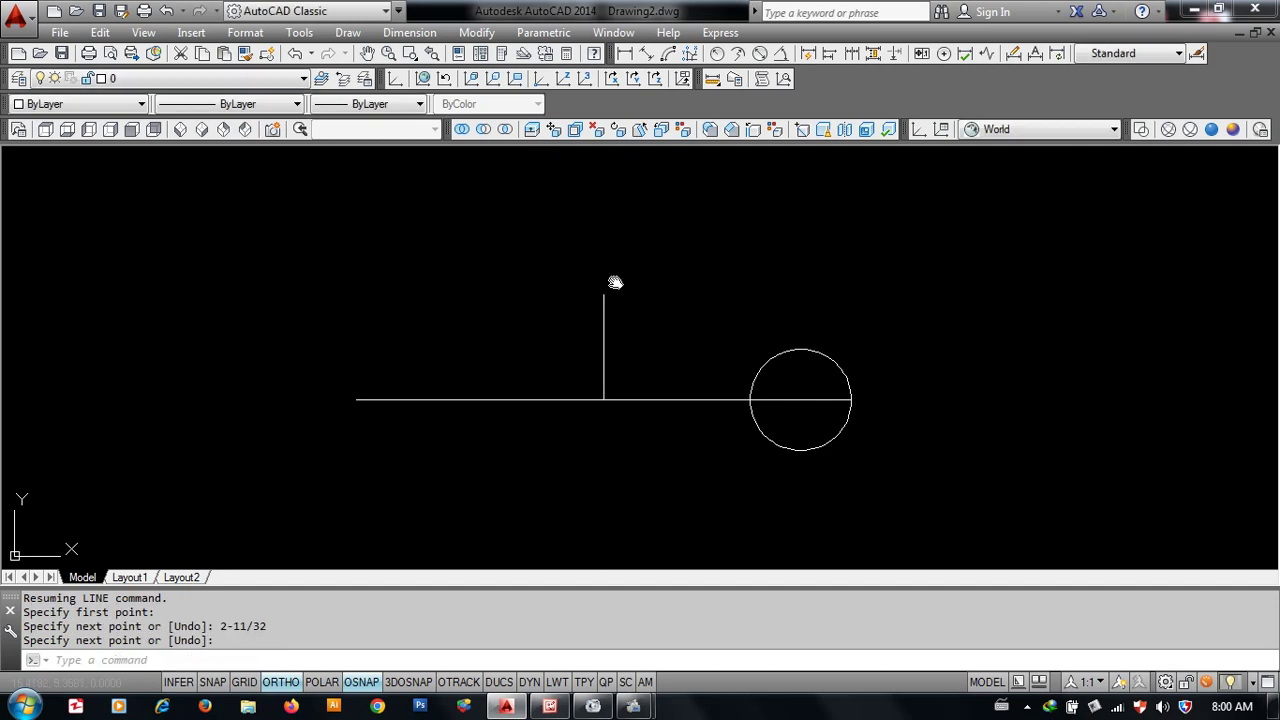
left_click(550, 706)
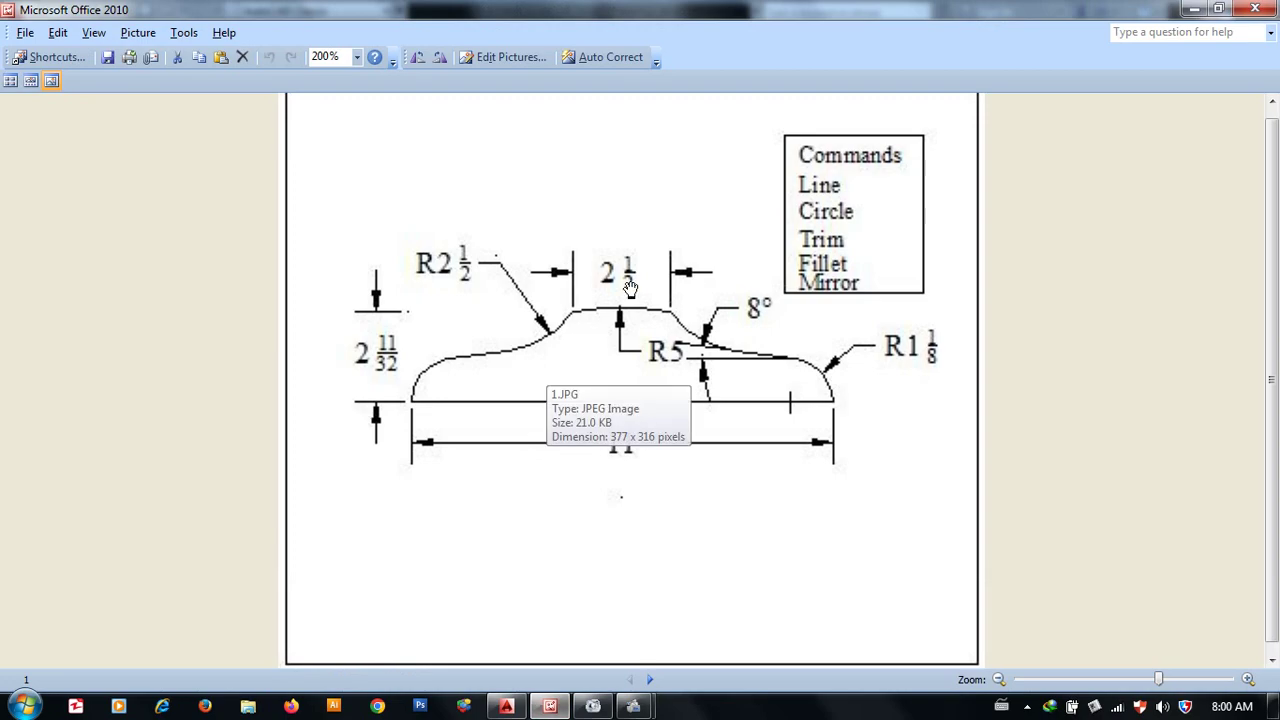
mouse_move(620, 380)
left_click(1193, 10)
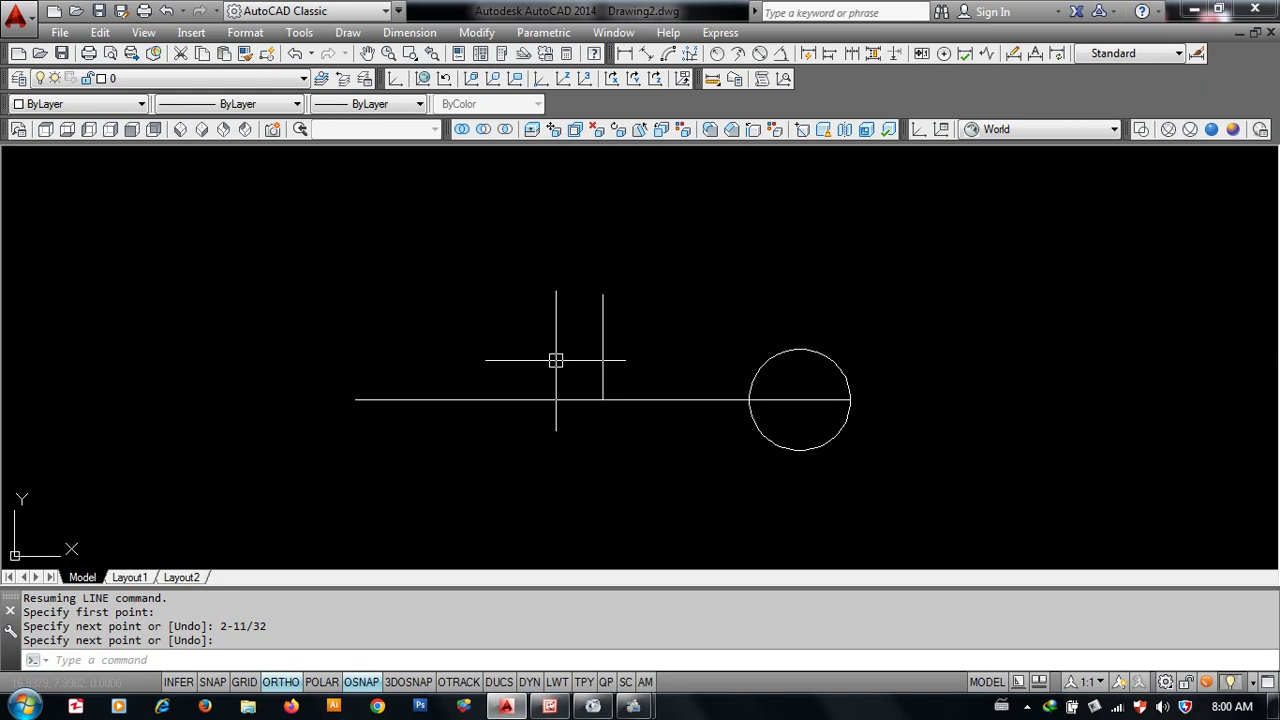
type("o")
Offset the vertical line 1.25 units to both its left and right sides
key("Return")
type("1.25")
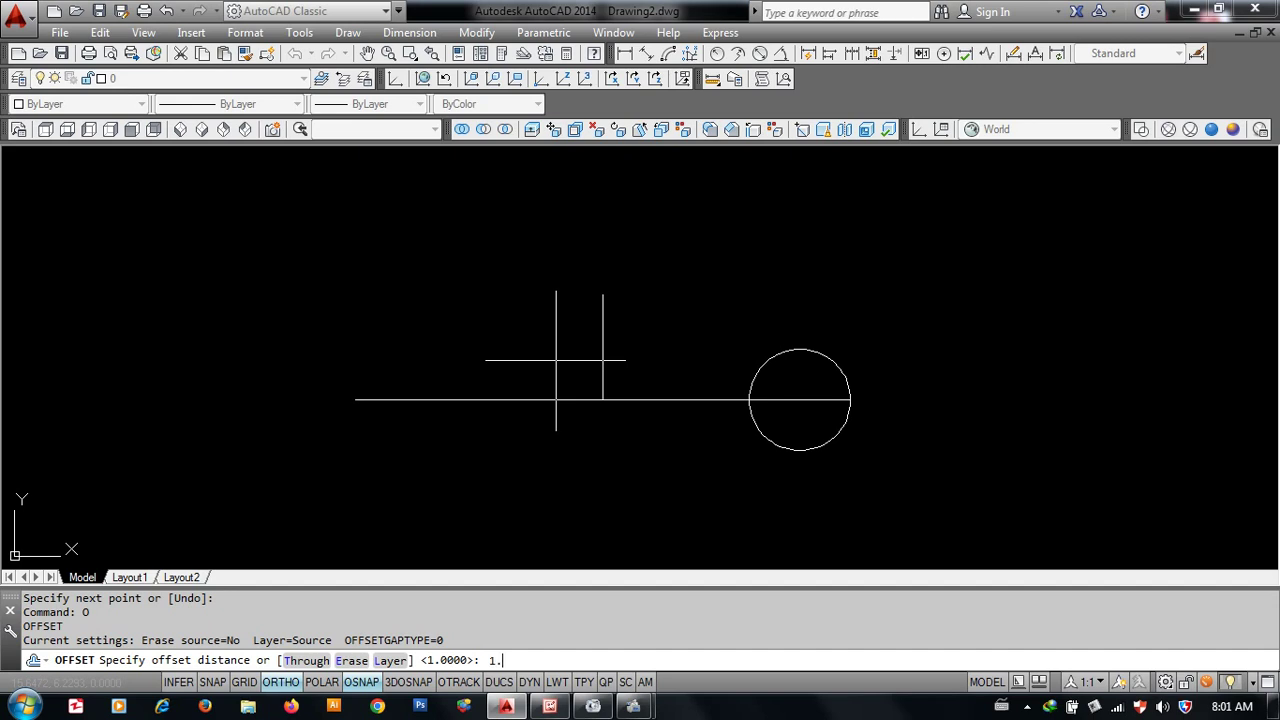
key("Return")
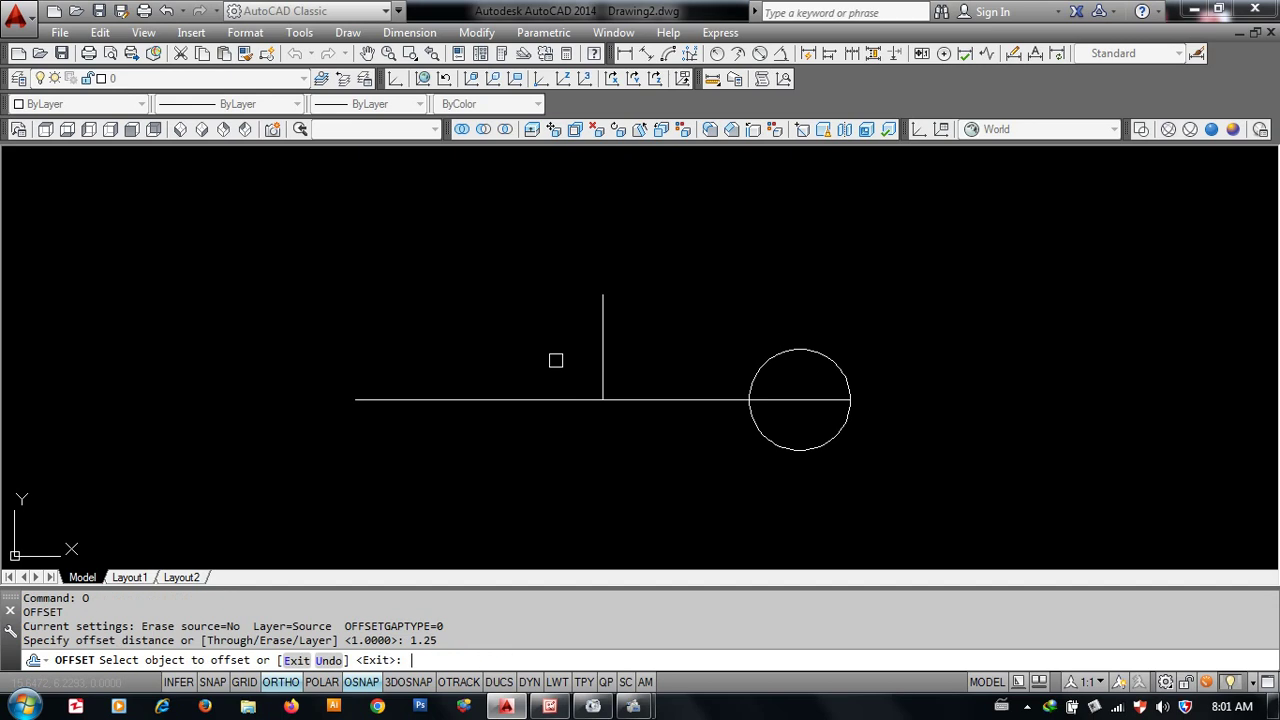
left_click(603, 334)
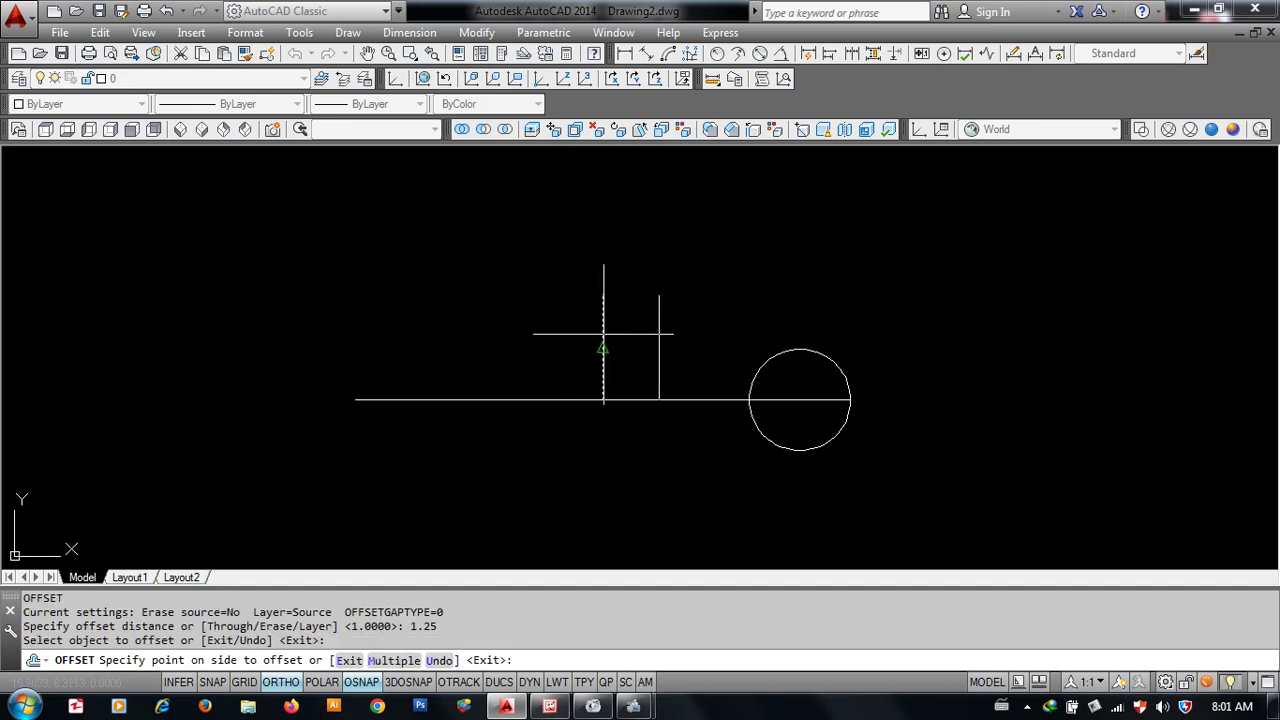
left_click(475, 342)
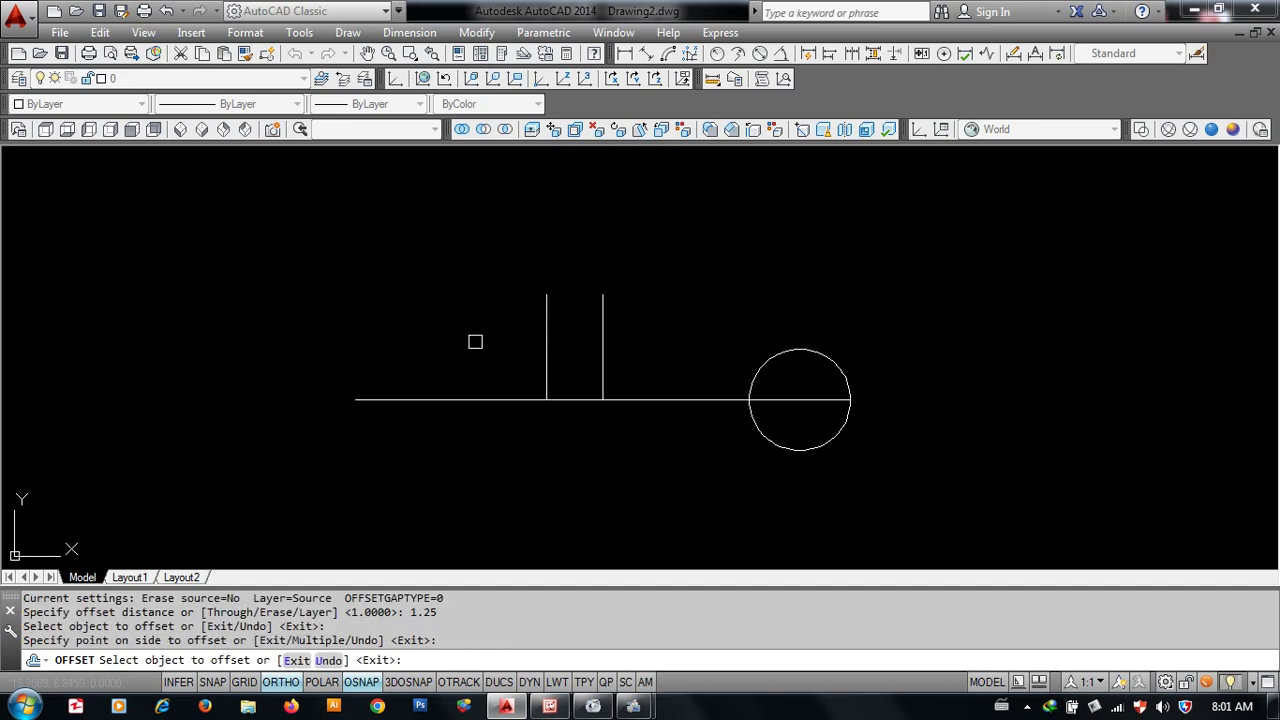
left_click(603, 340)
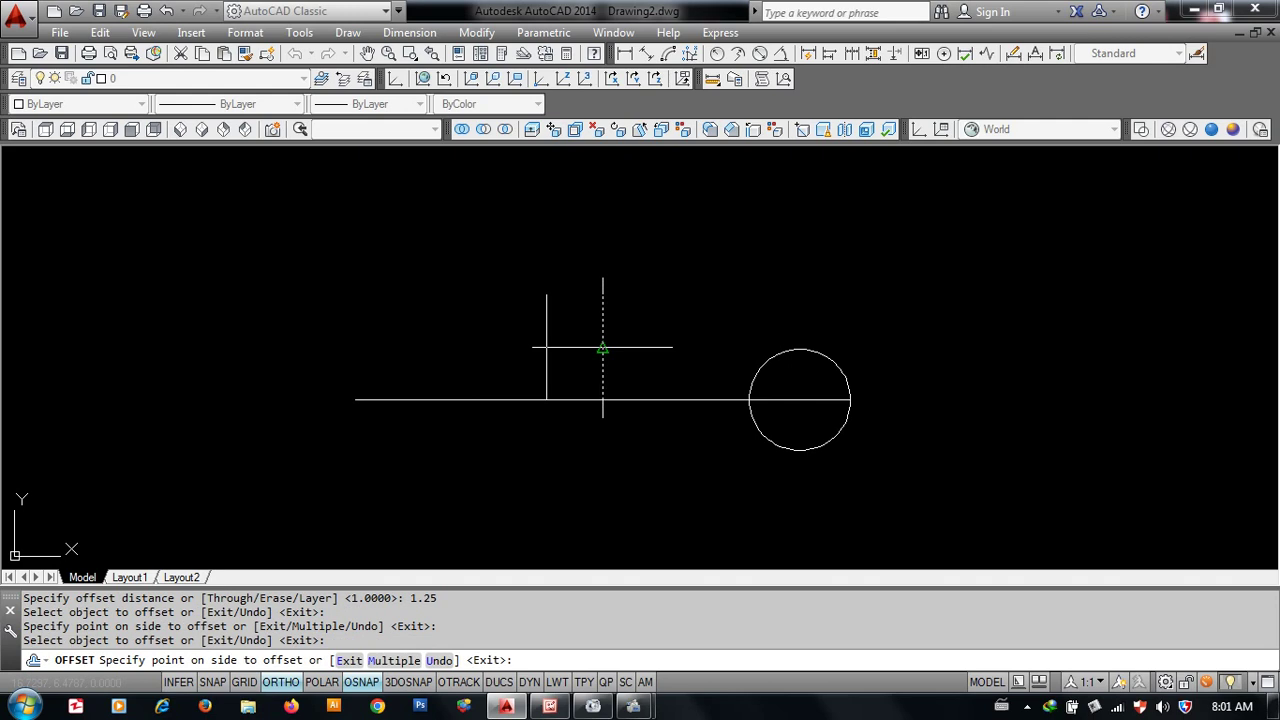
left_click(687, 343)
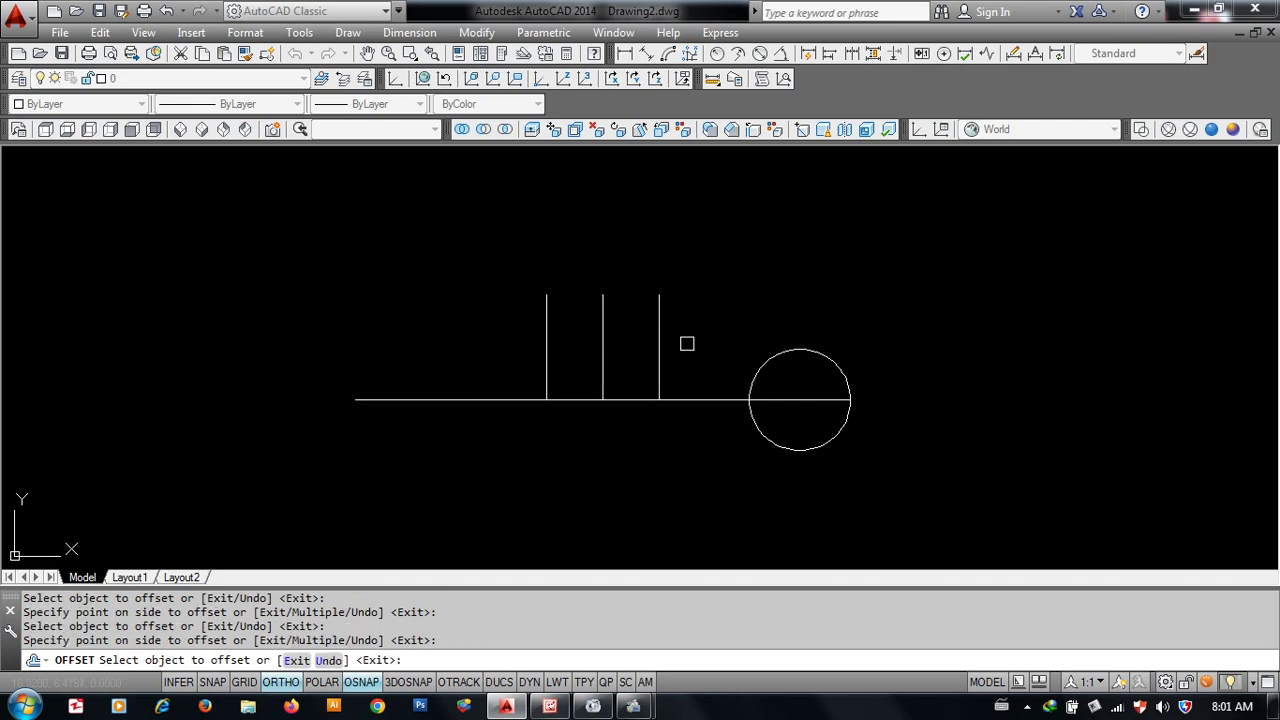
key("Return")
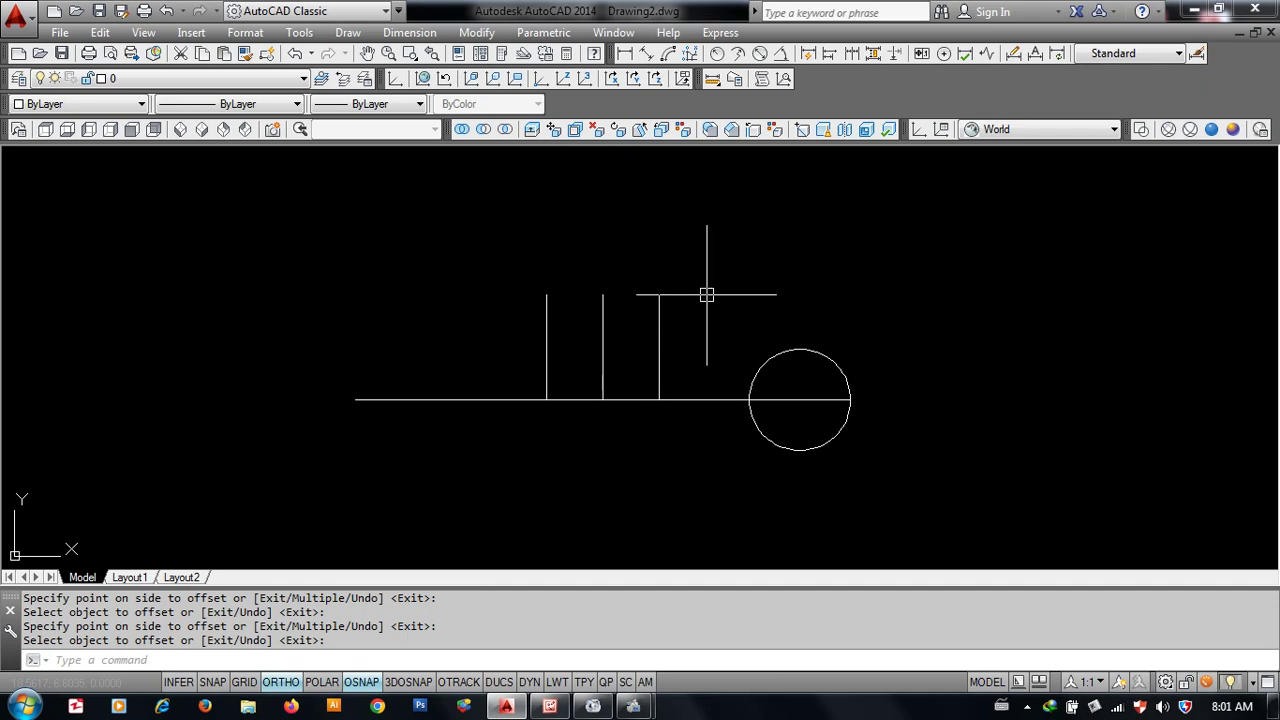
left_click(549, 706)
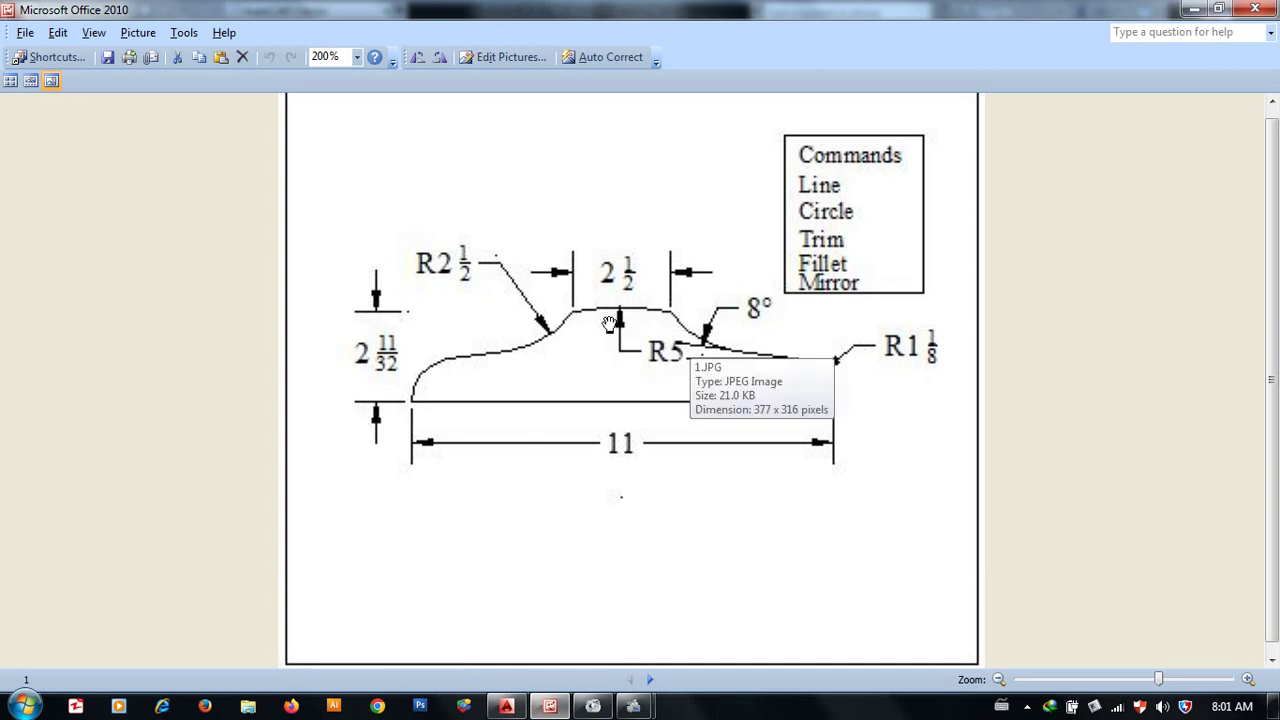
Put away the reference image and return to the AutoCAD drawing
left_click(1194, 10)
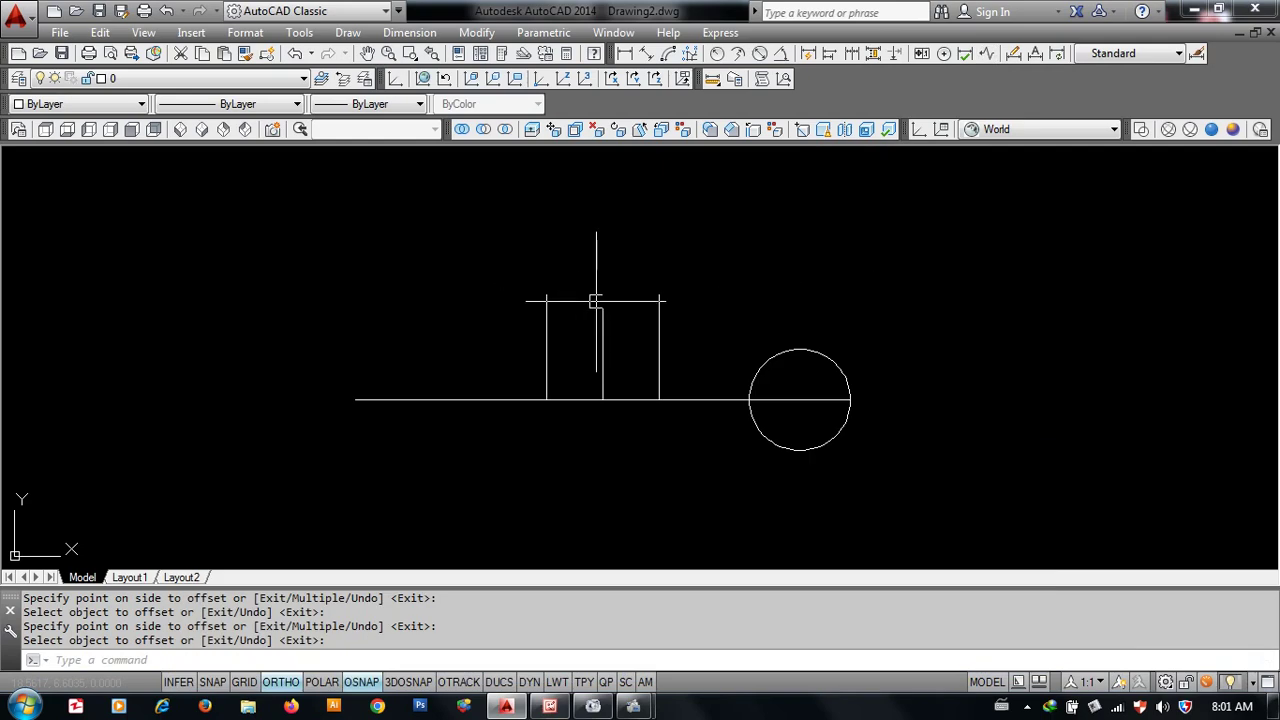
Draw a Start-End-Radius arc of radius 5 from the right line's top to the left line's top
left_click(352, 34)
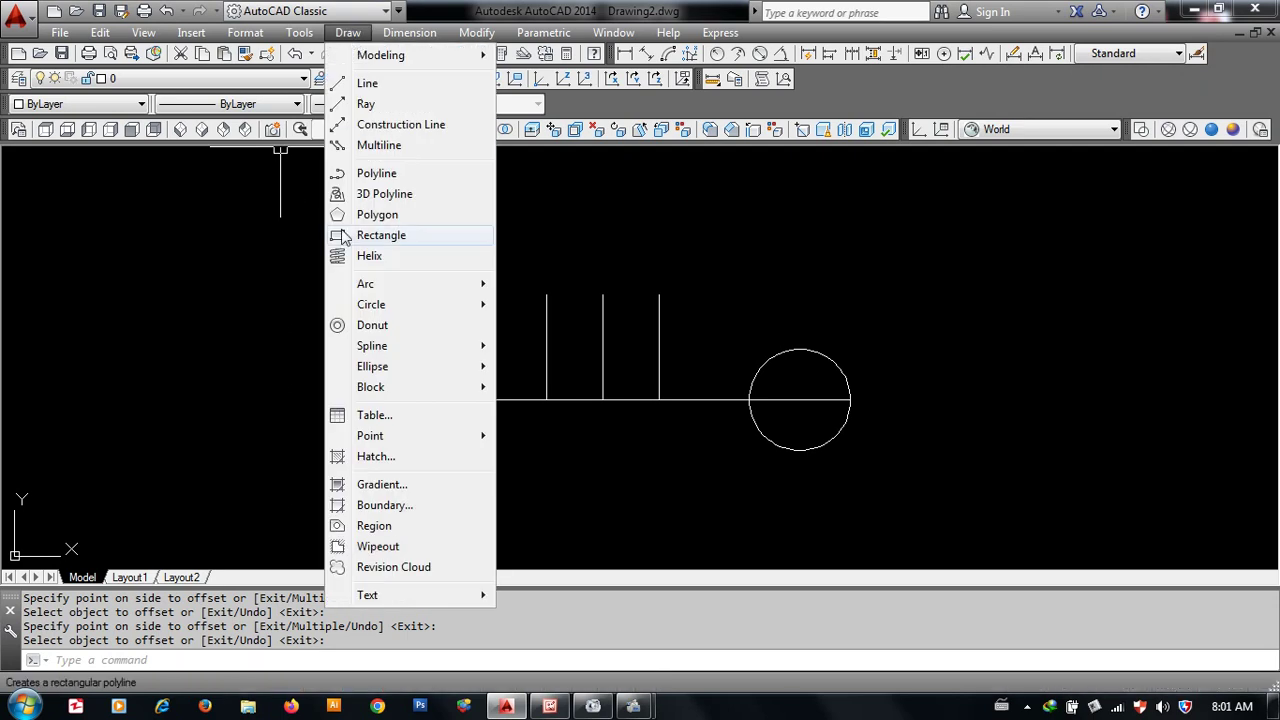
mouse_move(366, 284)
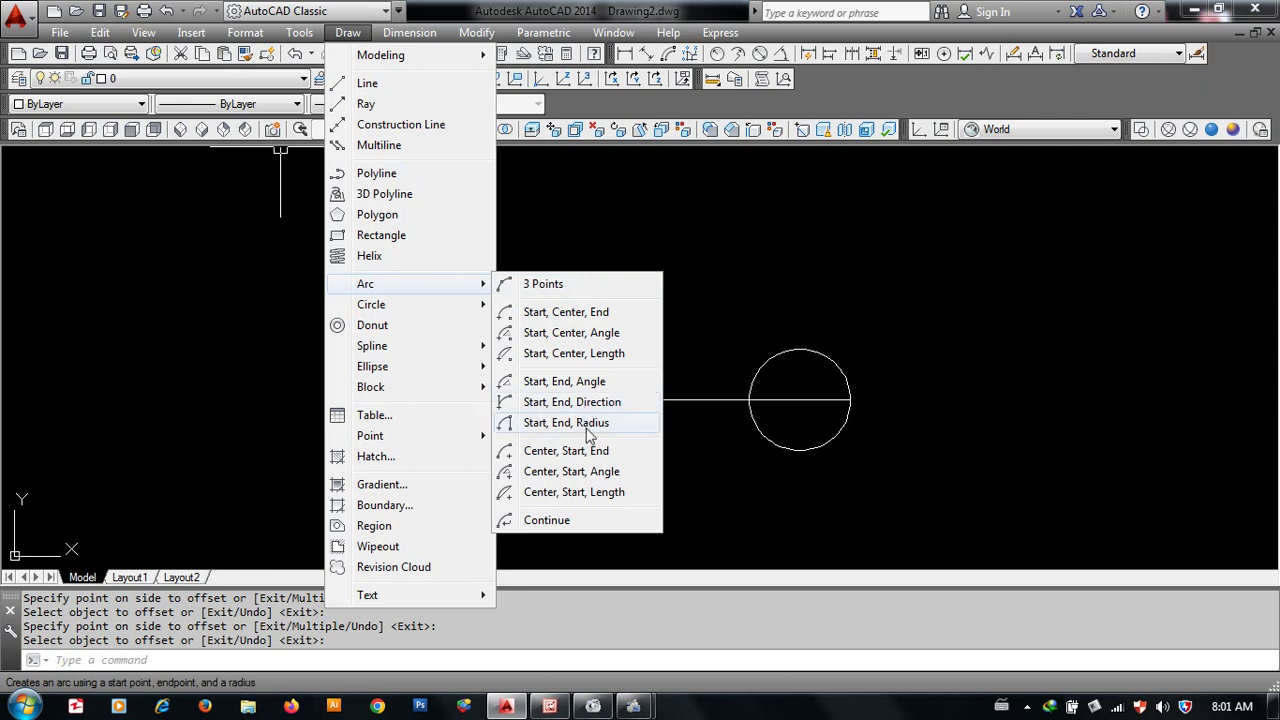
left_click(566, 423)
scroll(573, 450, "up", 2)
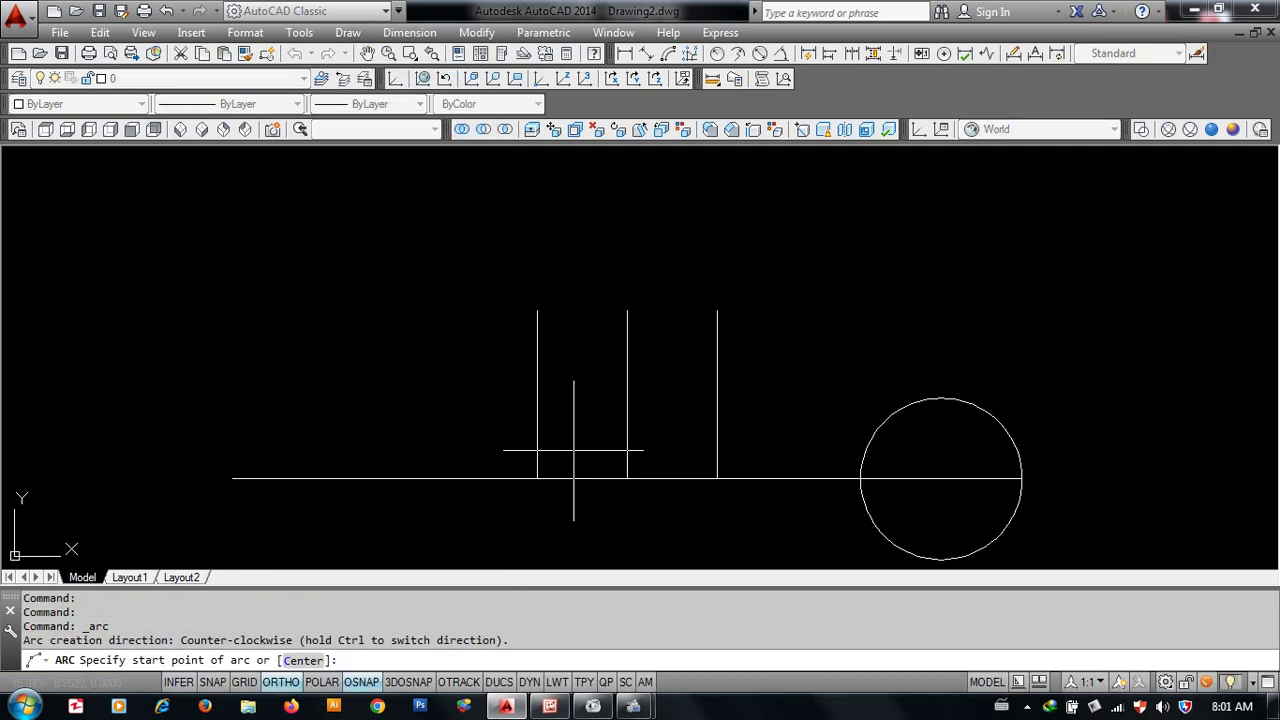
middle_click_drag(620, 390, 622, 402)
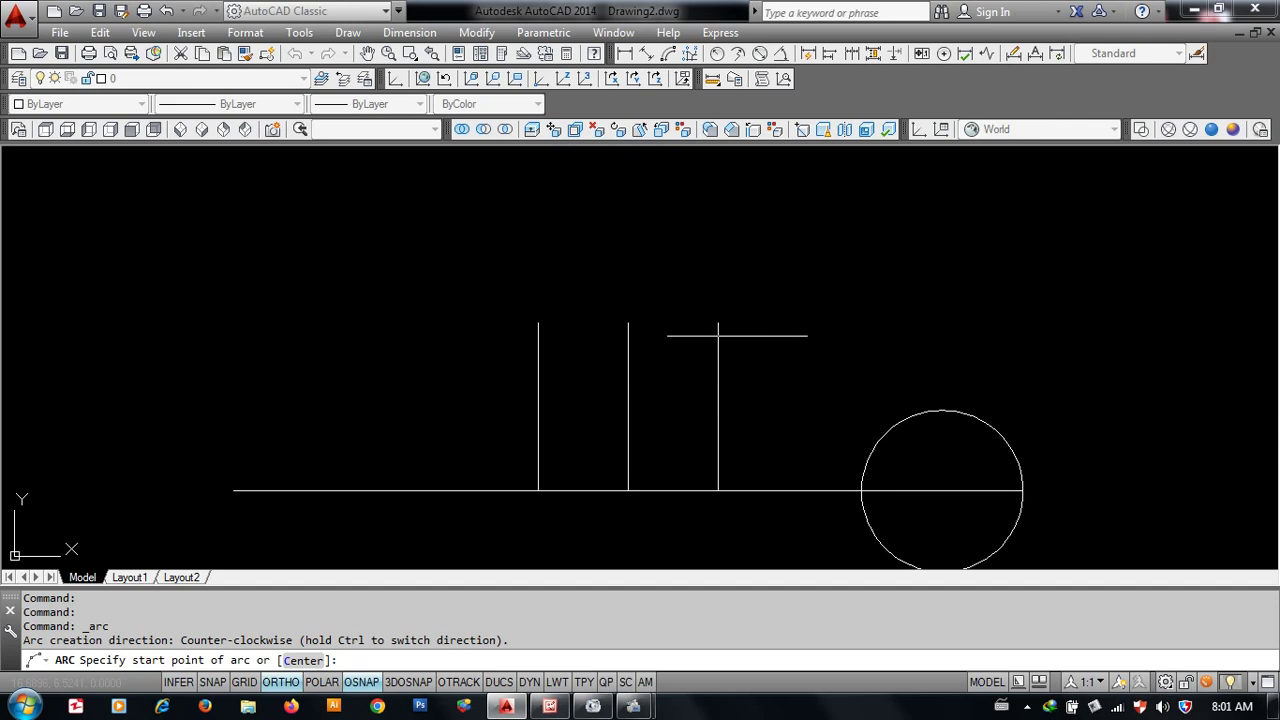
left_click(717, 322)
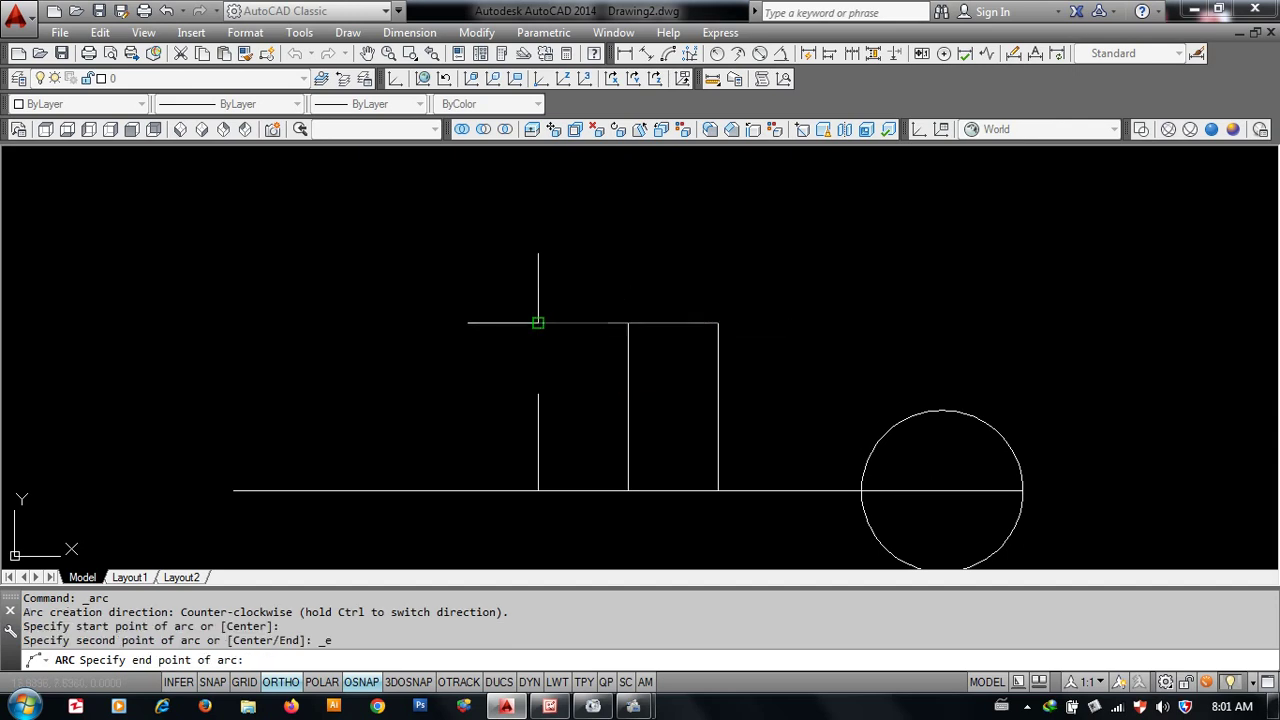
left_click(538, 322)
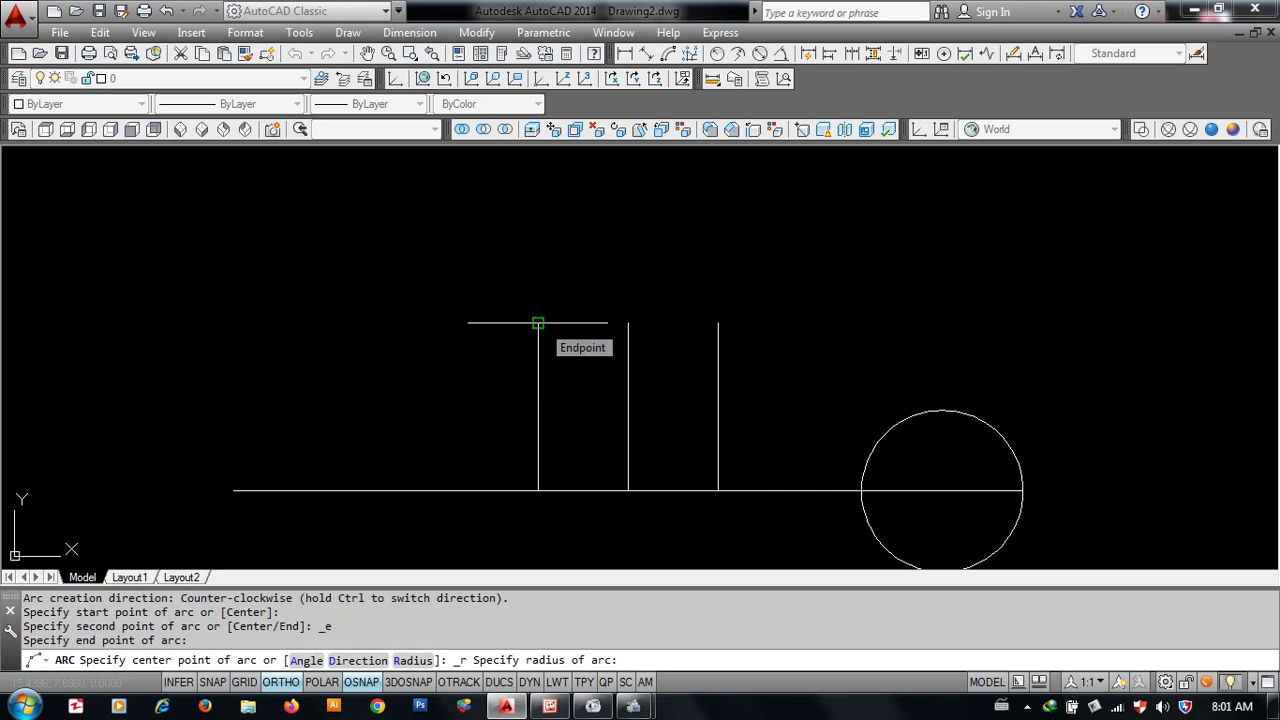
type("5")
key("Return")
left_click(625, 312)
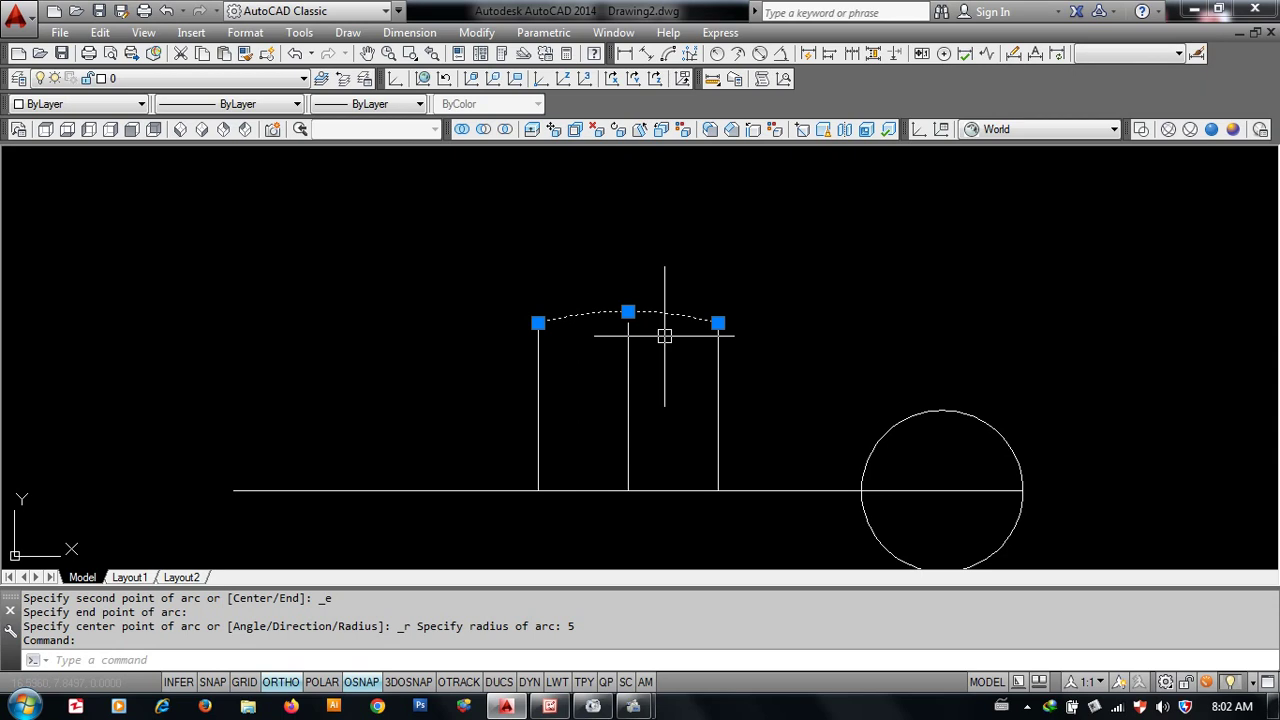
key("Escape")
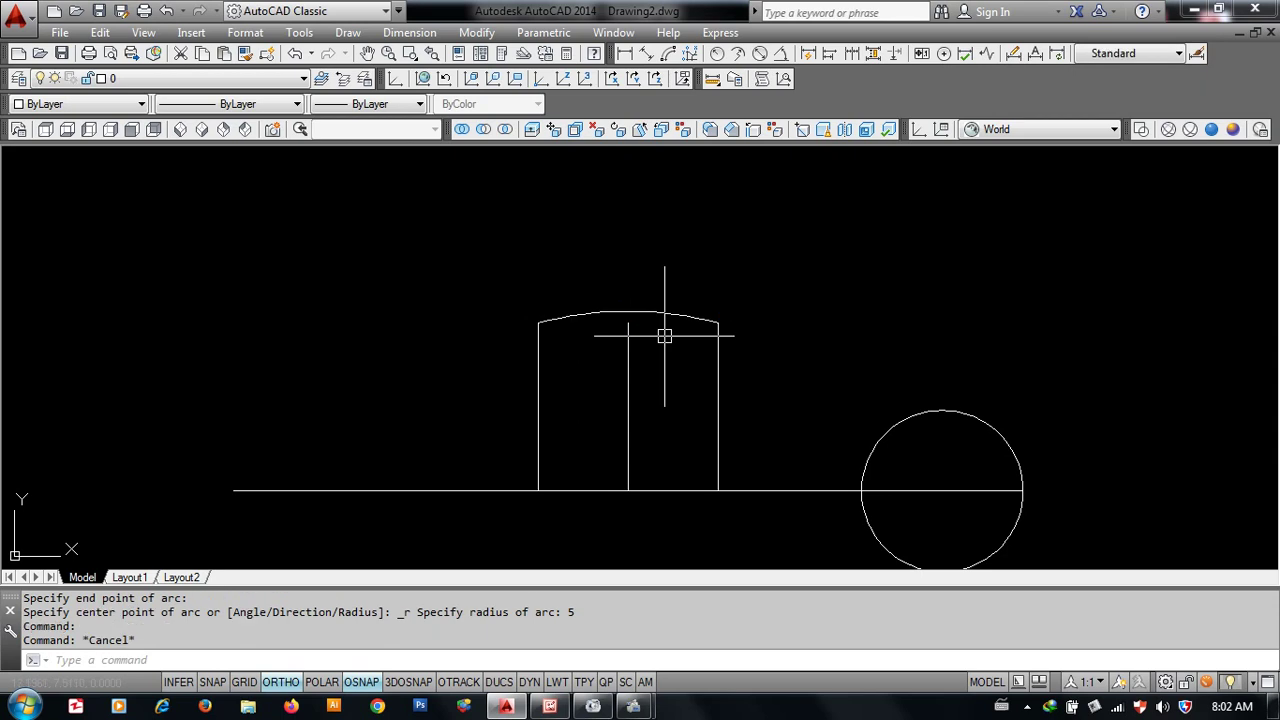
scroll(664, 336, "down", 2)
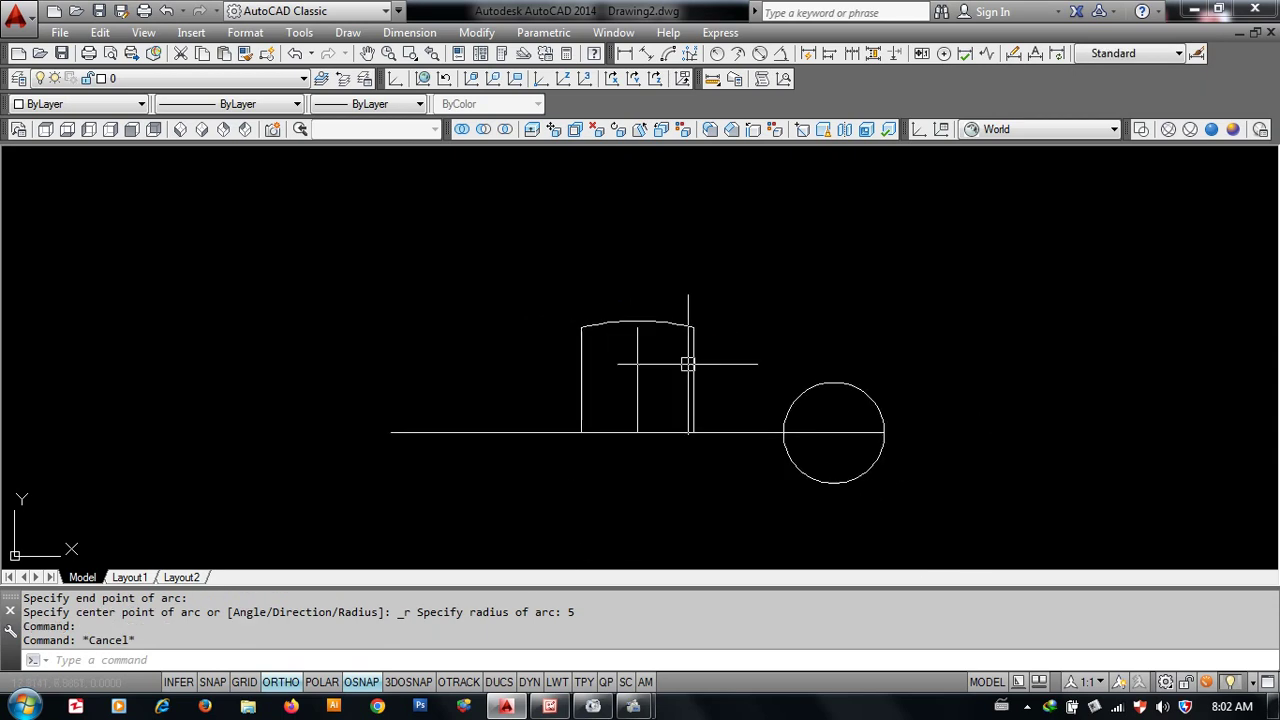
Review the reference drawing's dimensions, then hide it again
left_click(548, 710)
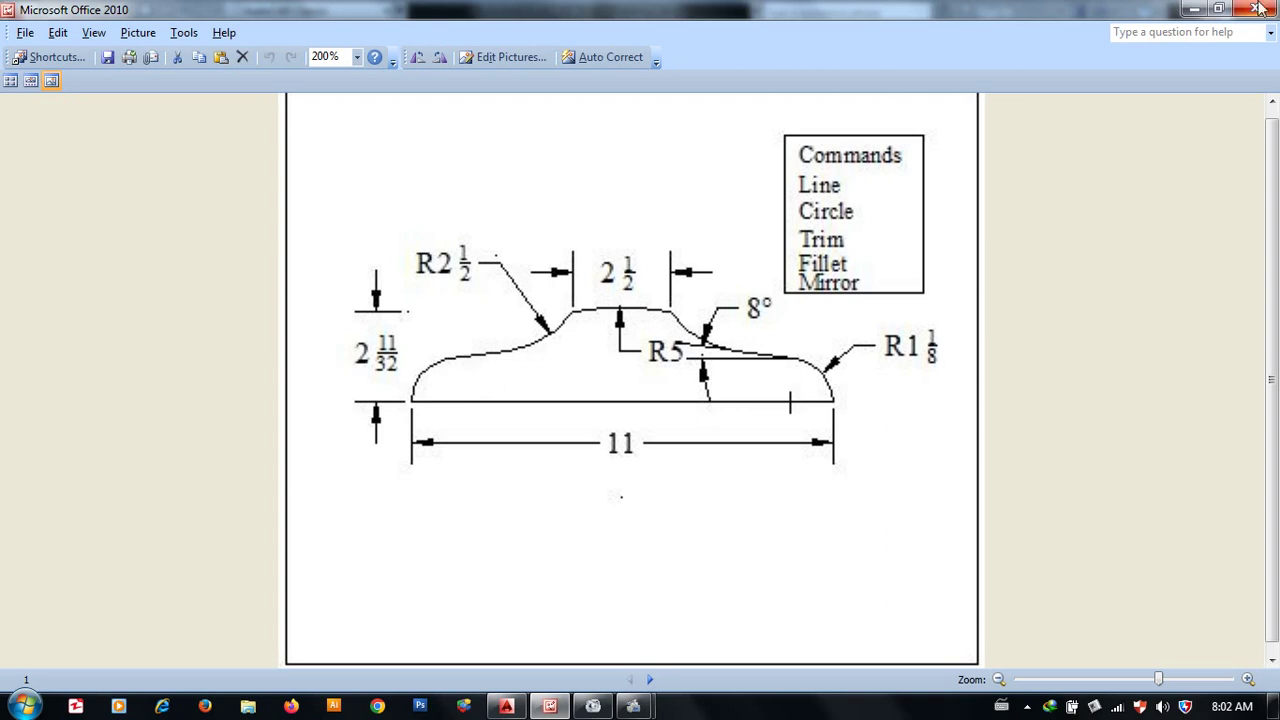
left_click(1195, 10)
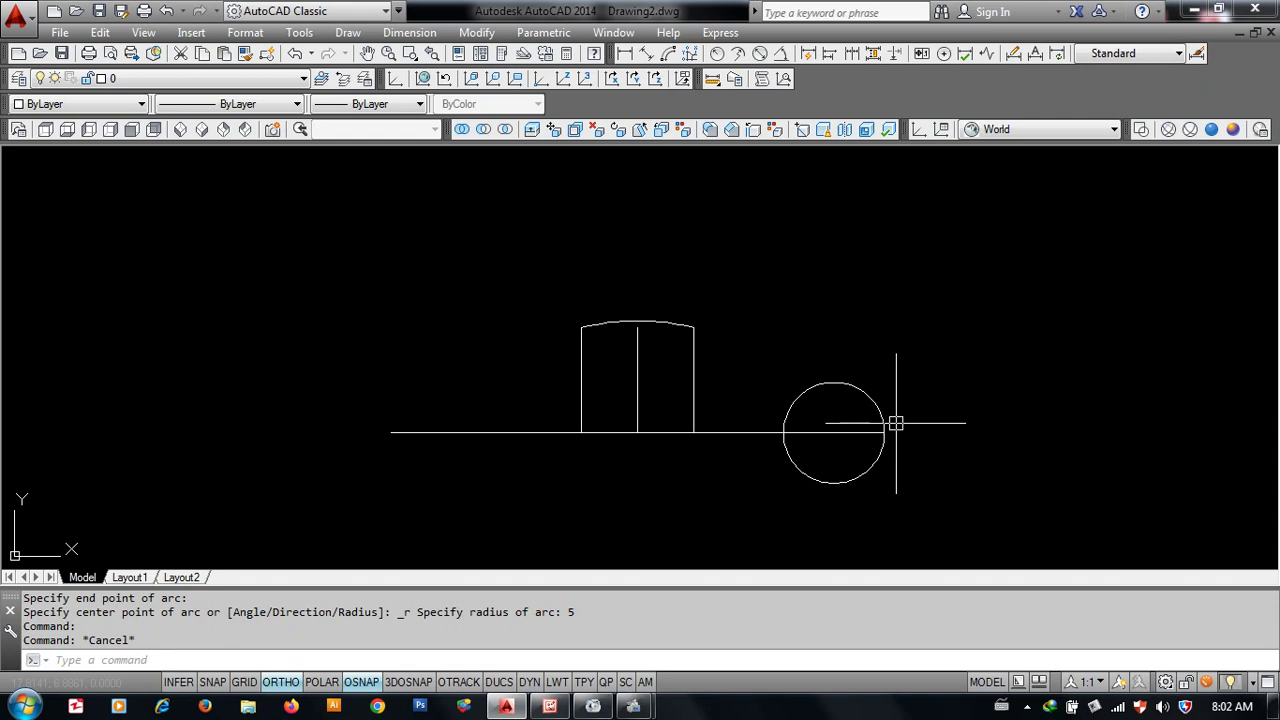
Start a line tangent to the upper-left of the right end circle, beginning a relative coordinate entry
type("l")
key("Return")
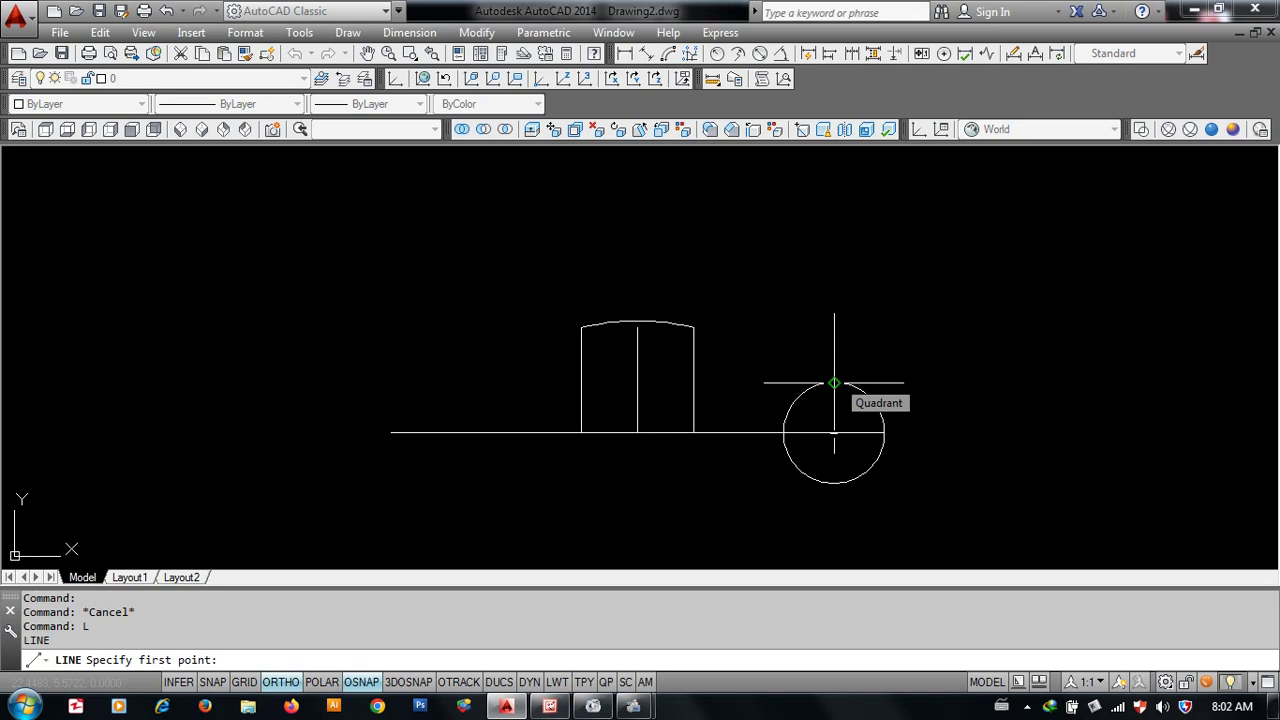
scroll(834, 383, "up", 2)
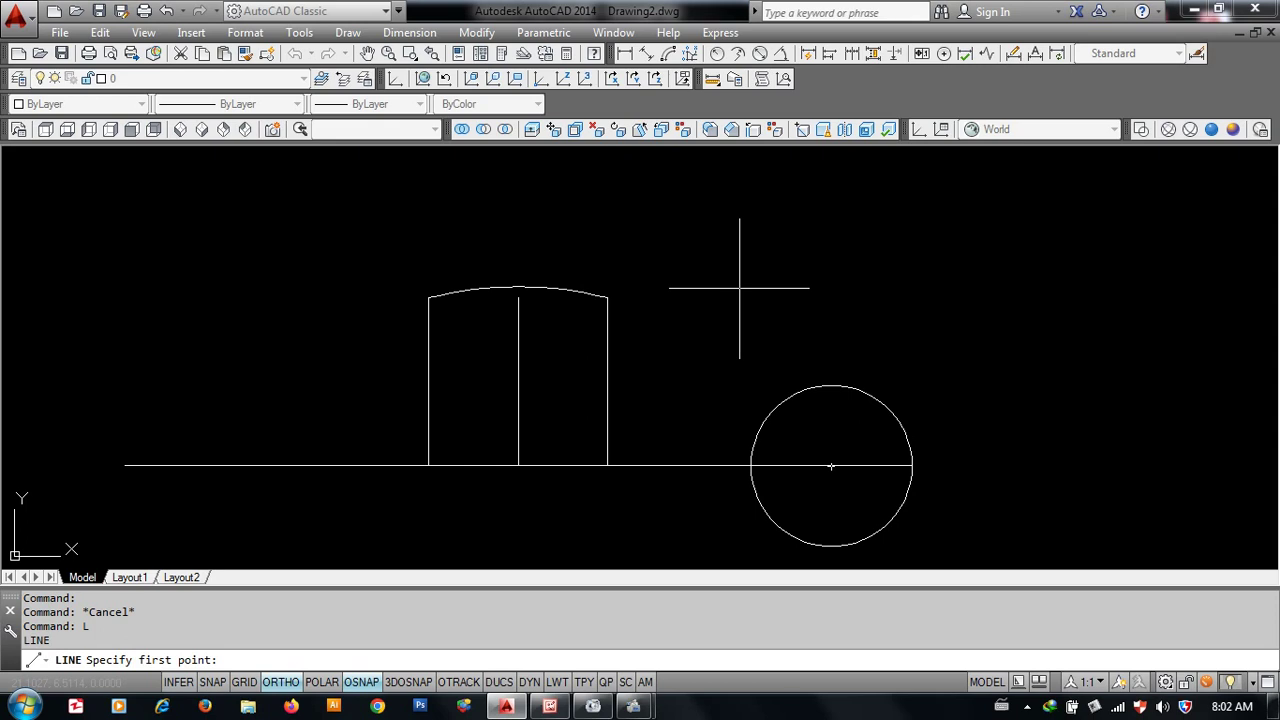
right_click(740, 282, "shift")
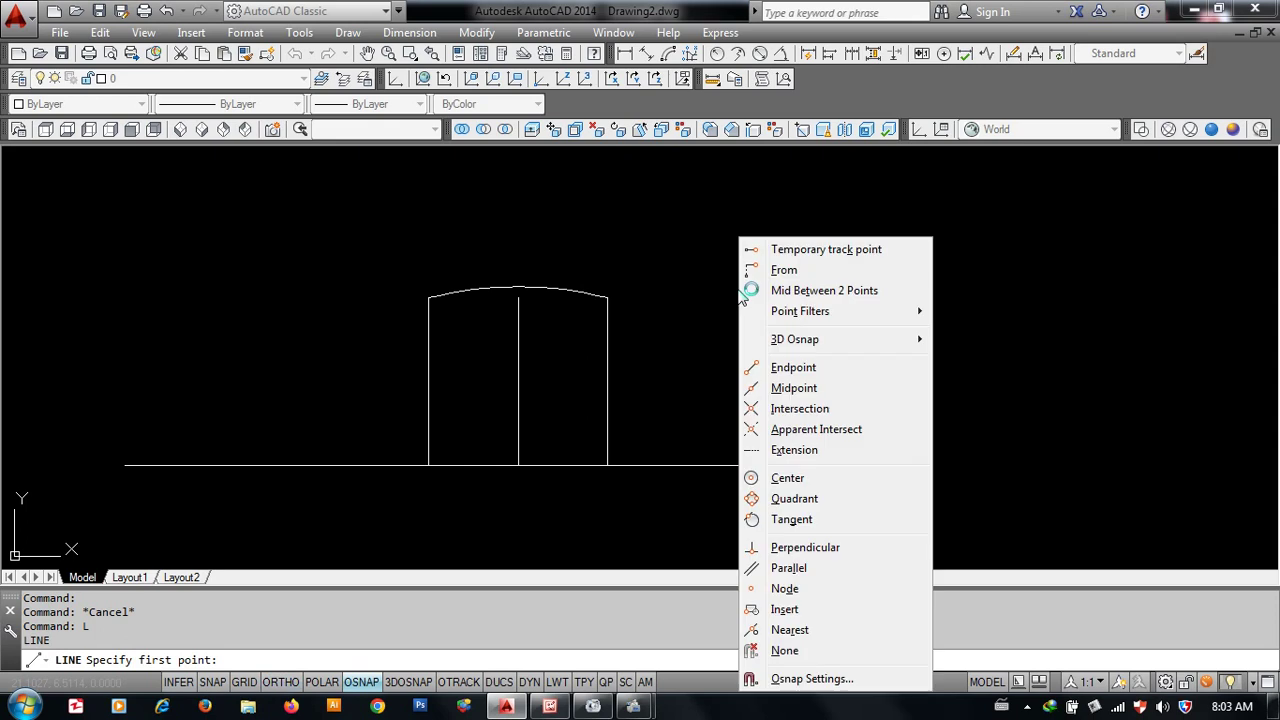
left_click(805, 520)
left_click(885, 409)
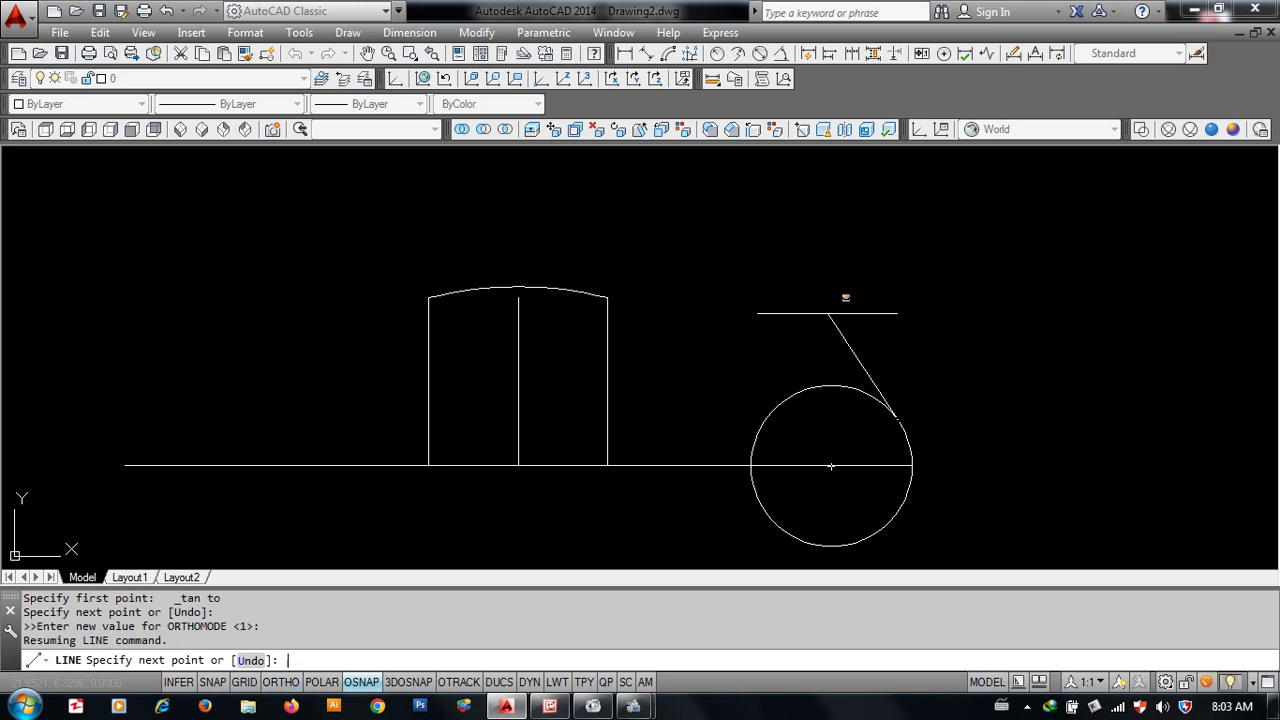
type("@5<")
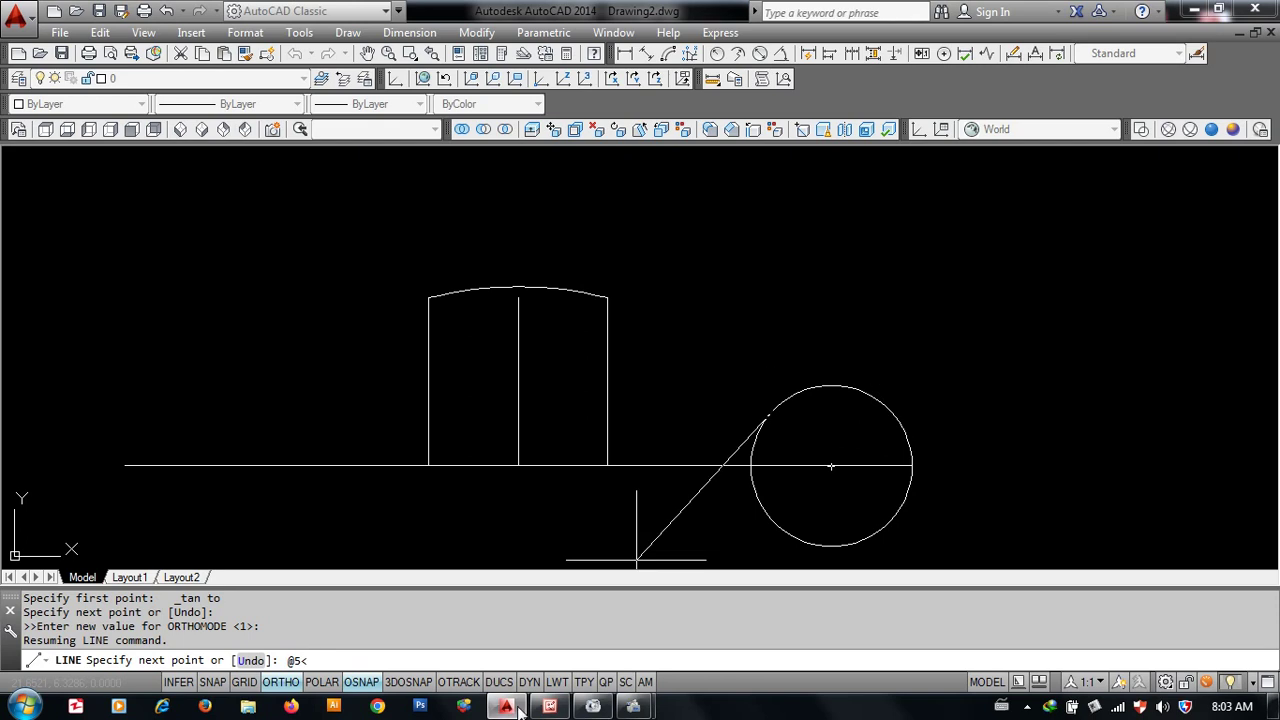
Check the reference, then finish the 5-unit line at 172° from the circle top
left_click(551, 709)
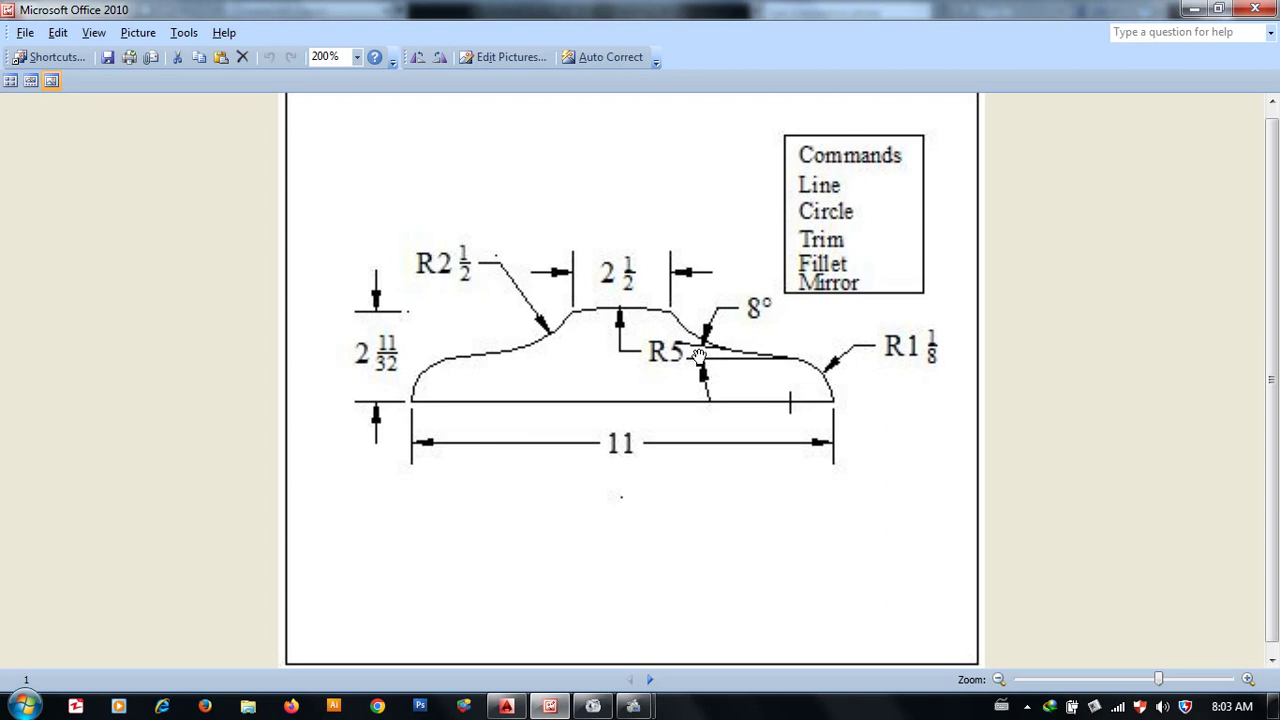
left_click(1194, 9)
type("@5<172")
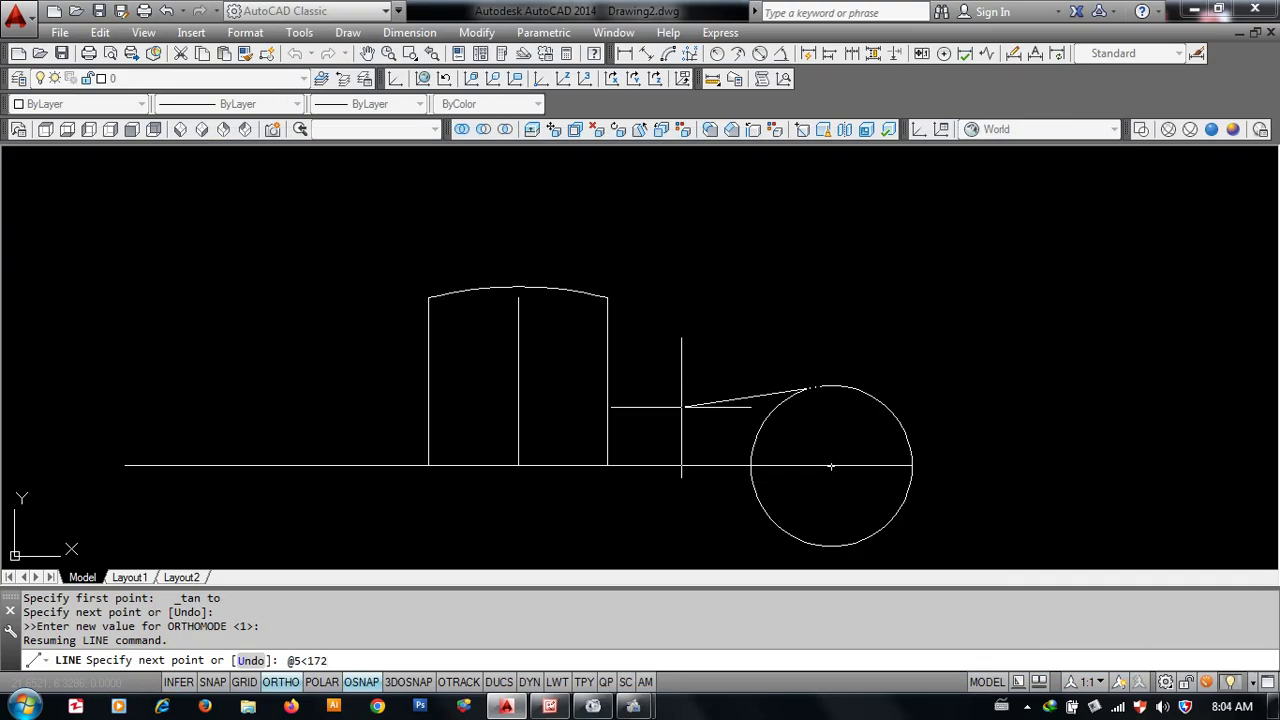
key("Return")
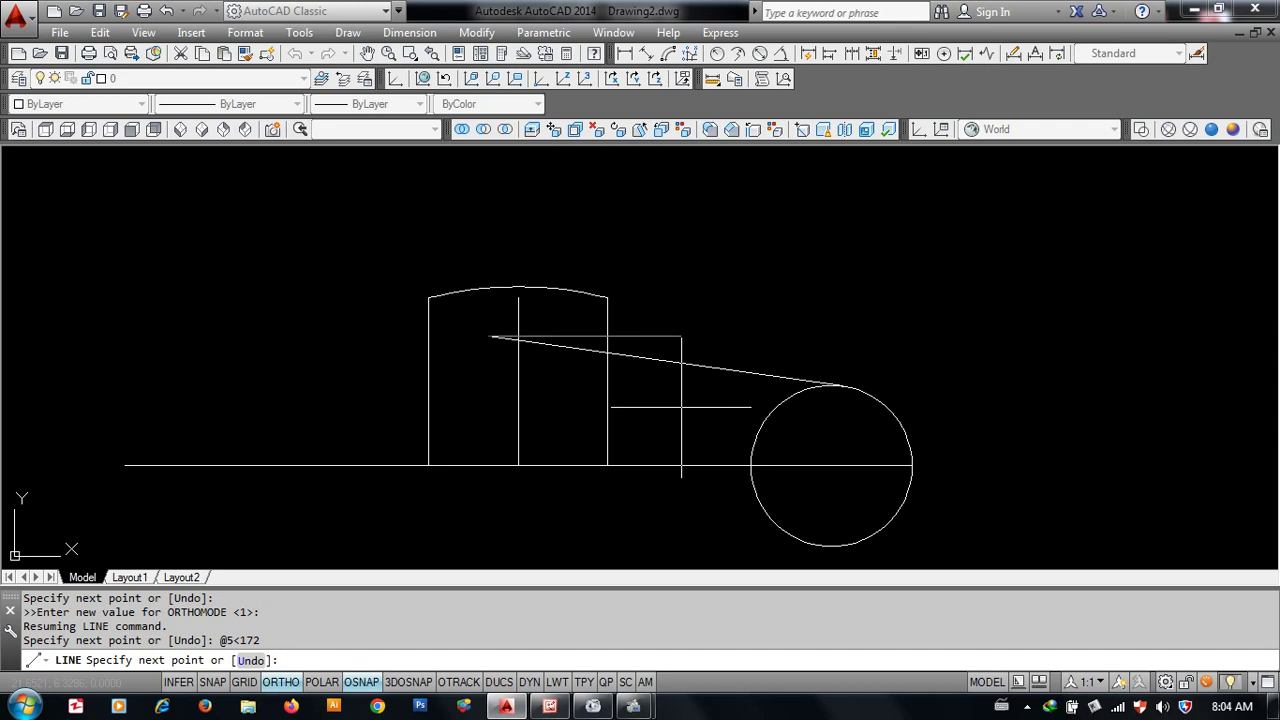
key("Return")
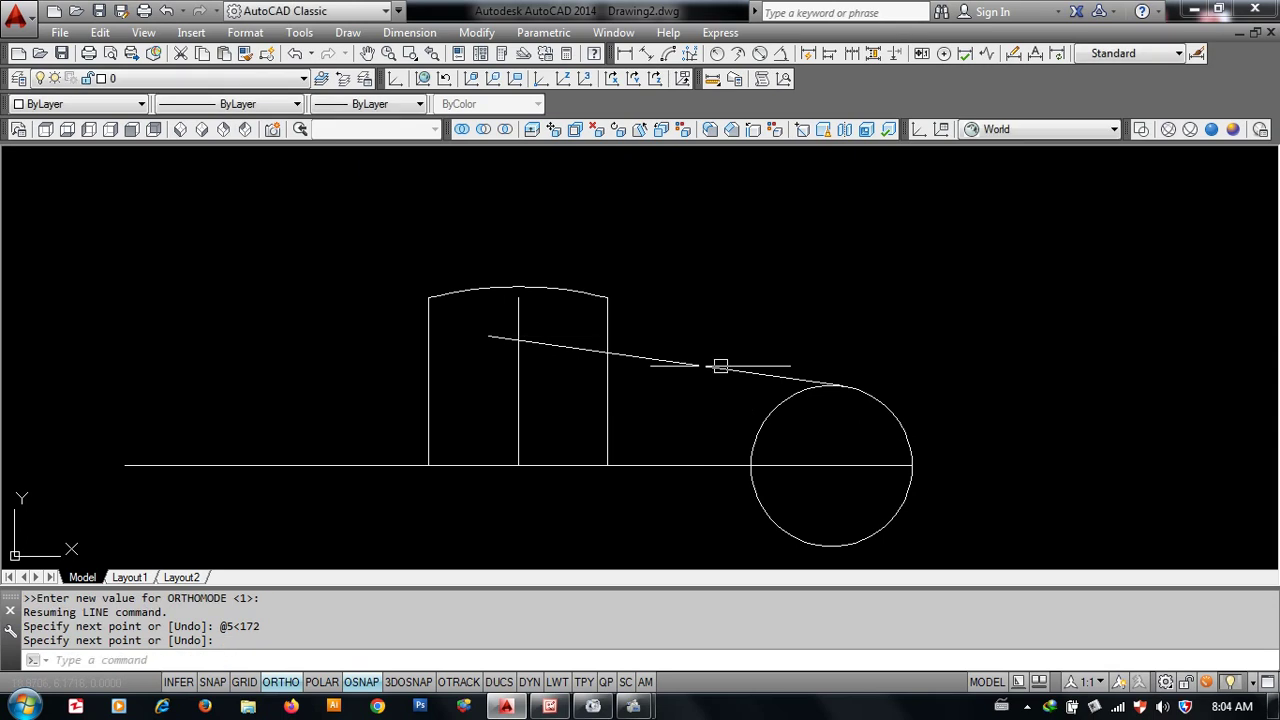
mouse_move(736, 361)
middle_mouse_down()
mouse_move(665, 432)
mouse_move(640, 354)
middle_mouse_up()
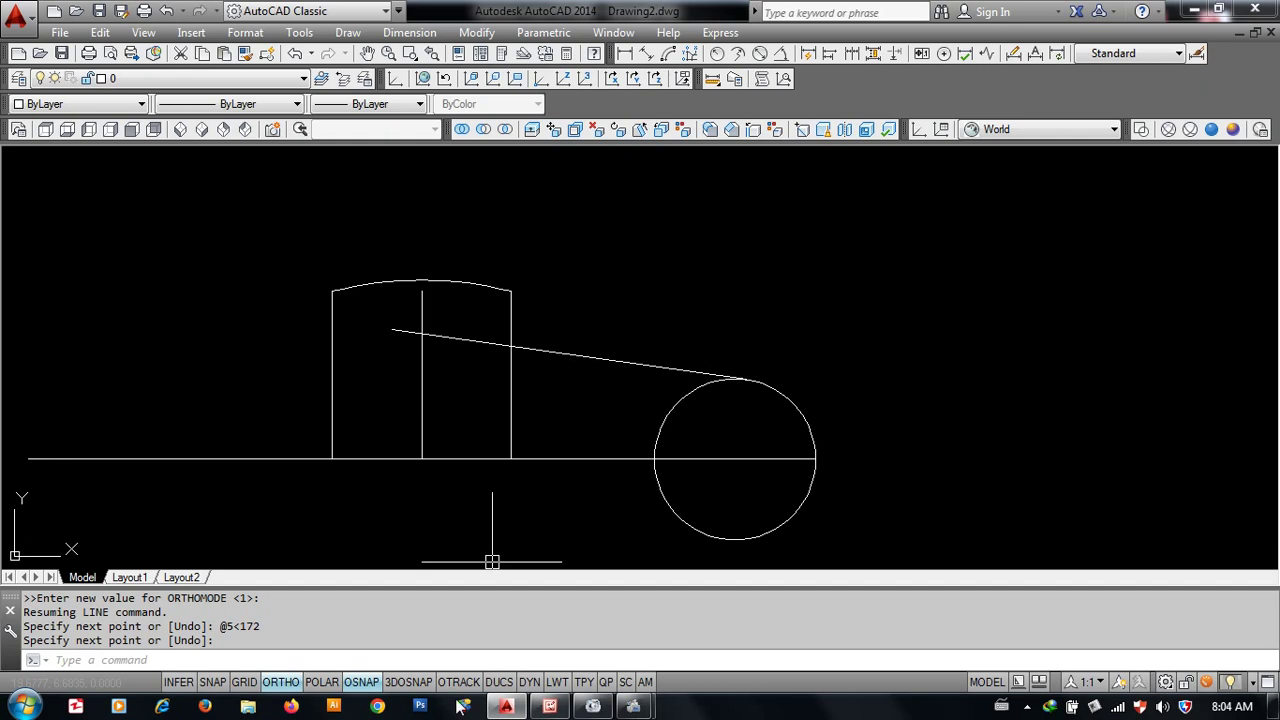
left_click(552, 706)
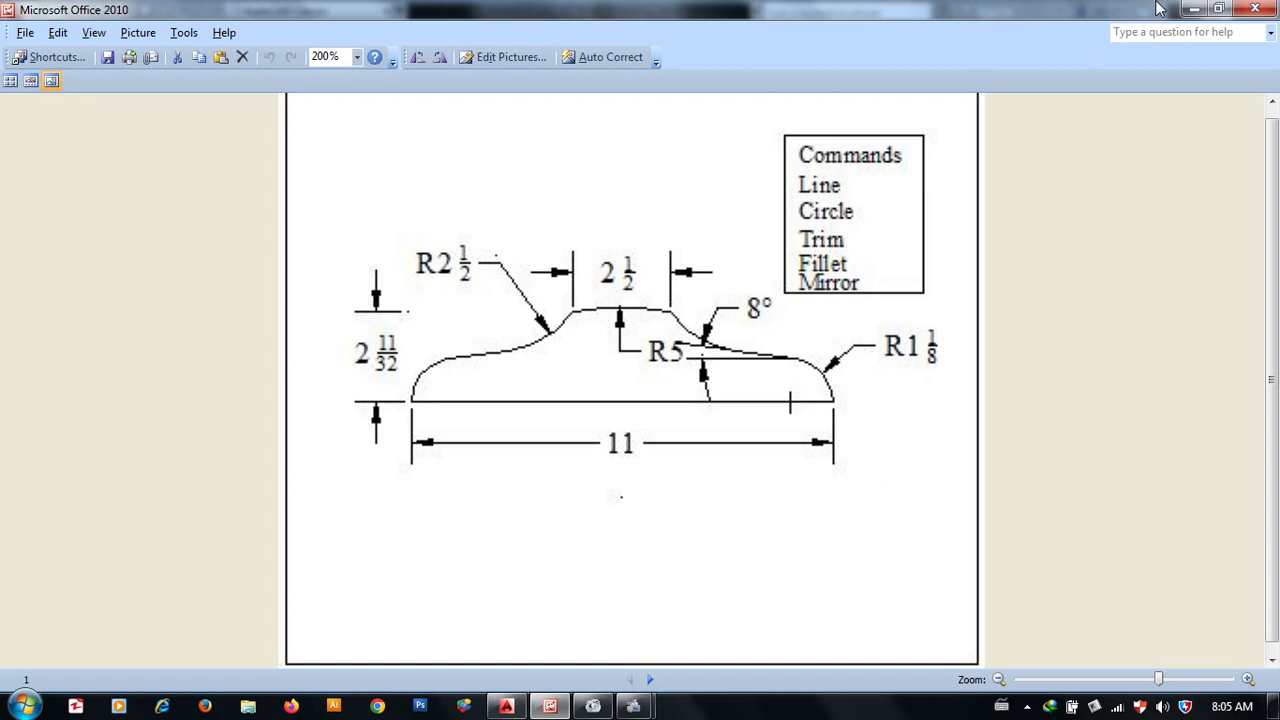
Study the reference's 8° angle and R5 callouts, then minimize Picture Manager
left_click(1194, 9)
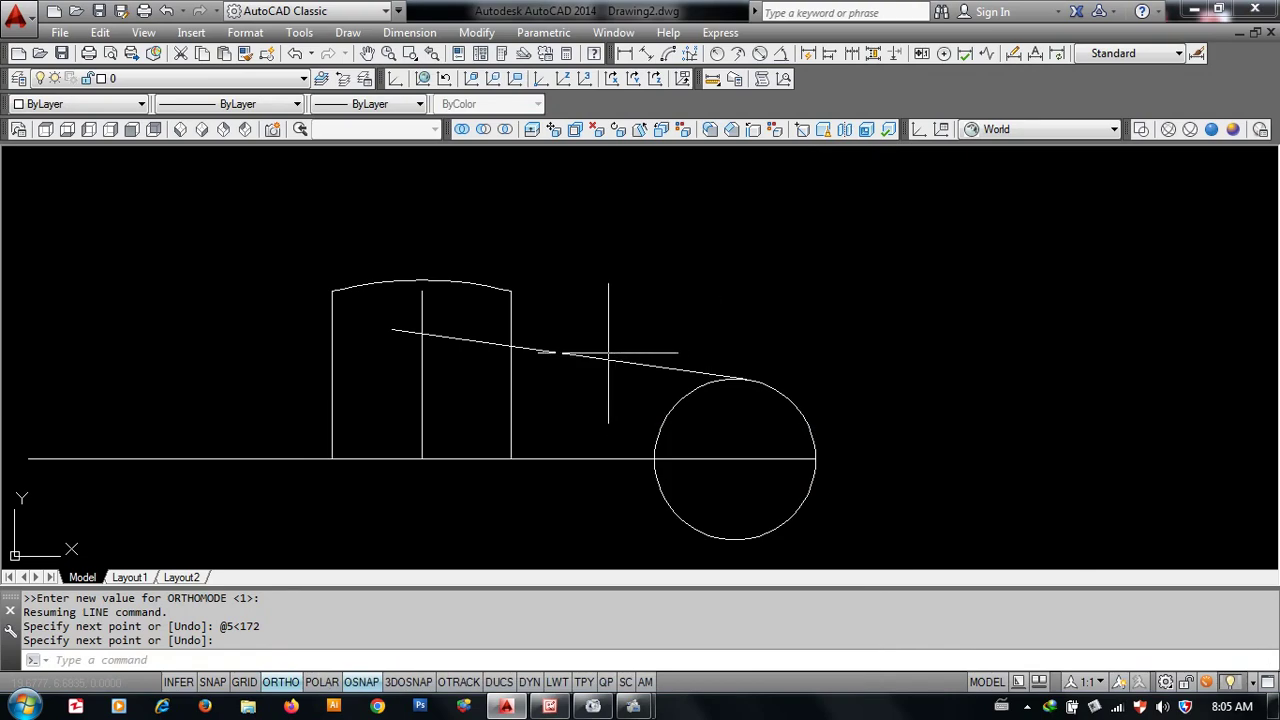
End the line, then offset the 172° slanted line 5 units above it
key("Return")
left_click(617, 353)
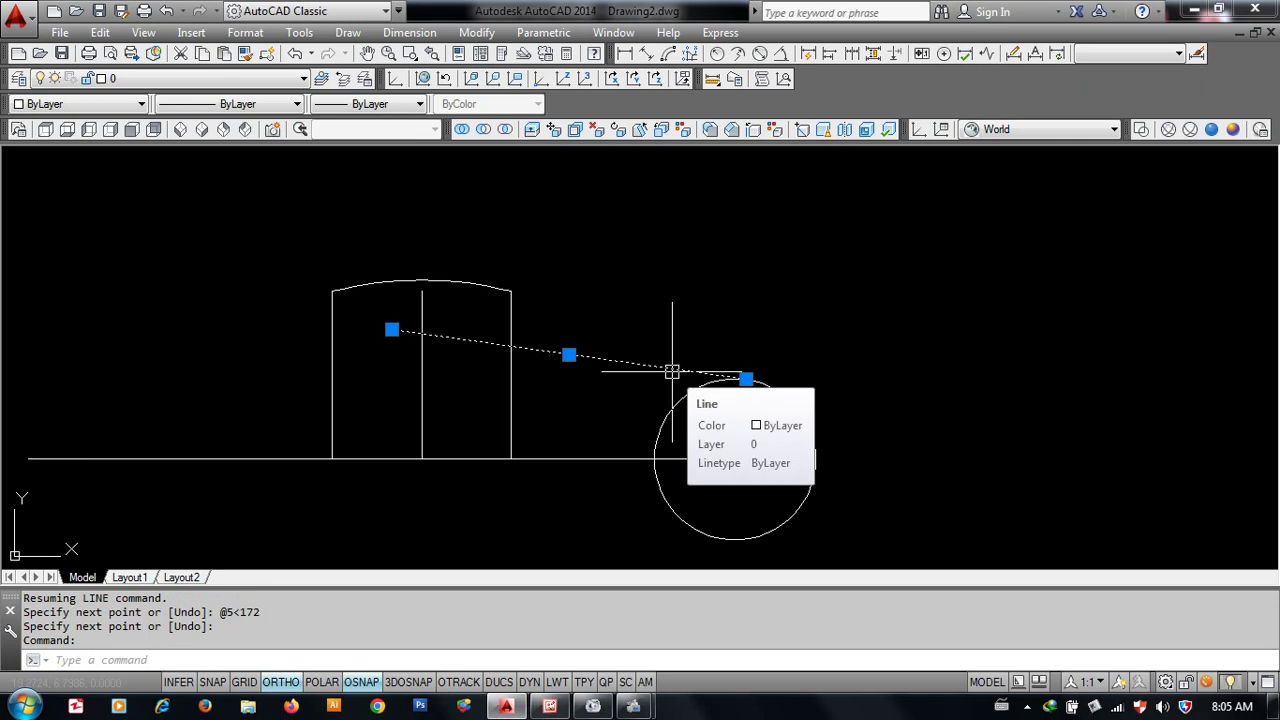
key("Escape")
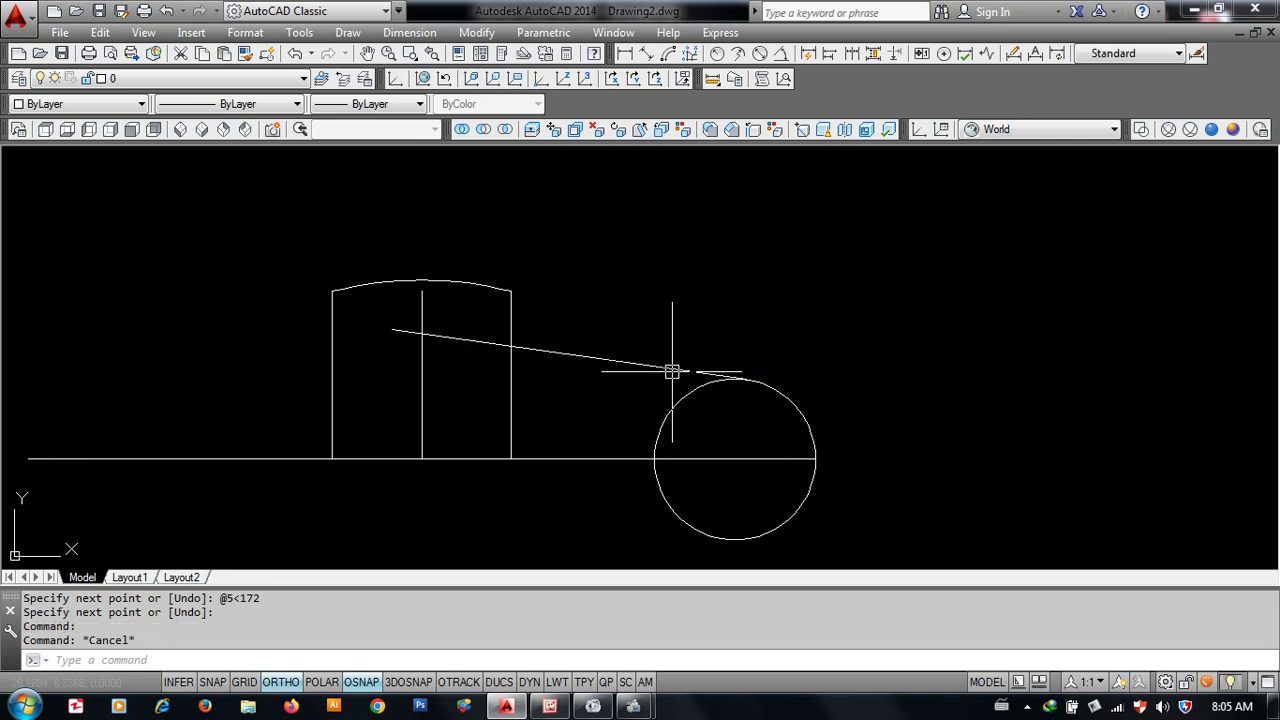
type("o")
key("Return")
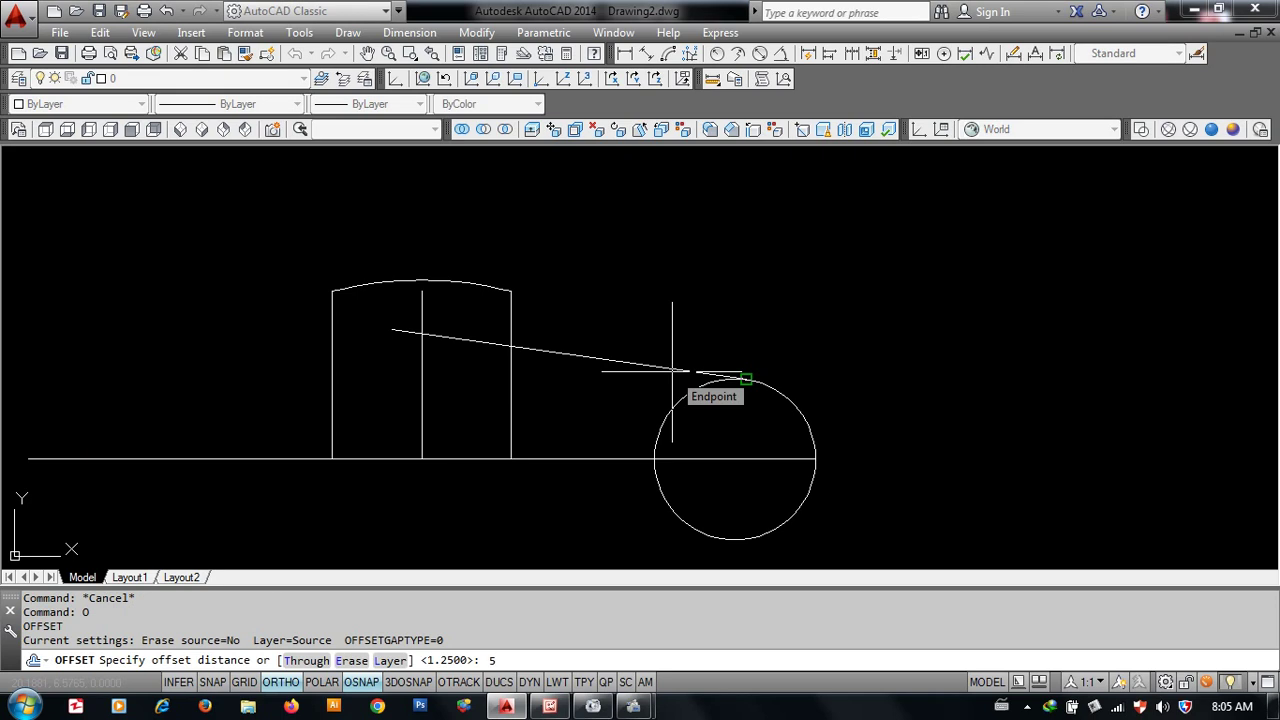
key("Return")
scroll(685, 390, "down", 2)
scroll(690, 395, "up", 1)
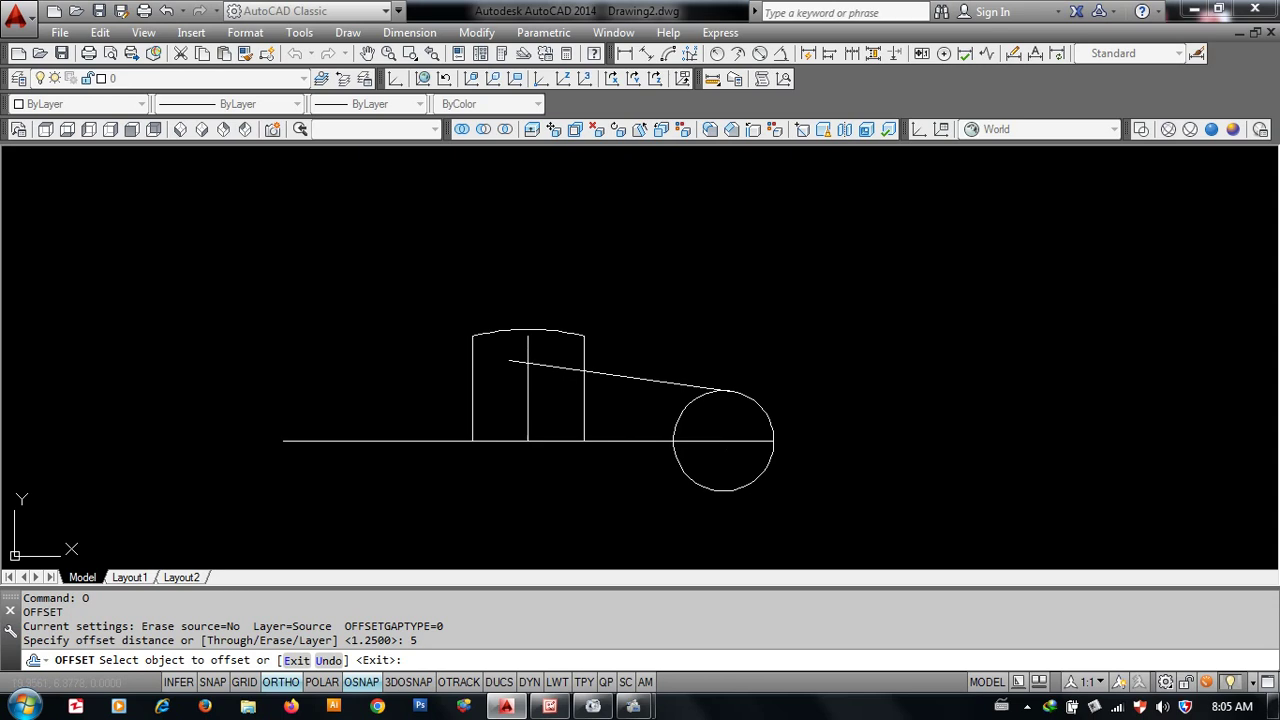
left_click(661, 384)
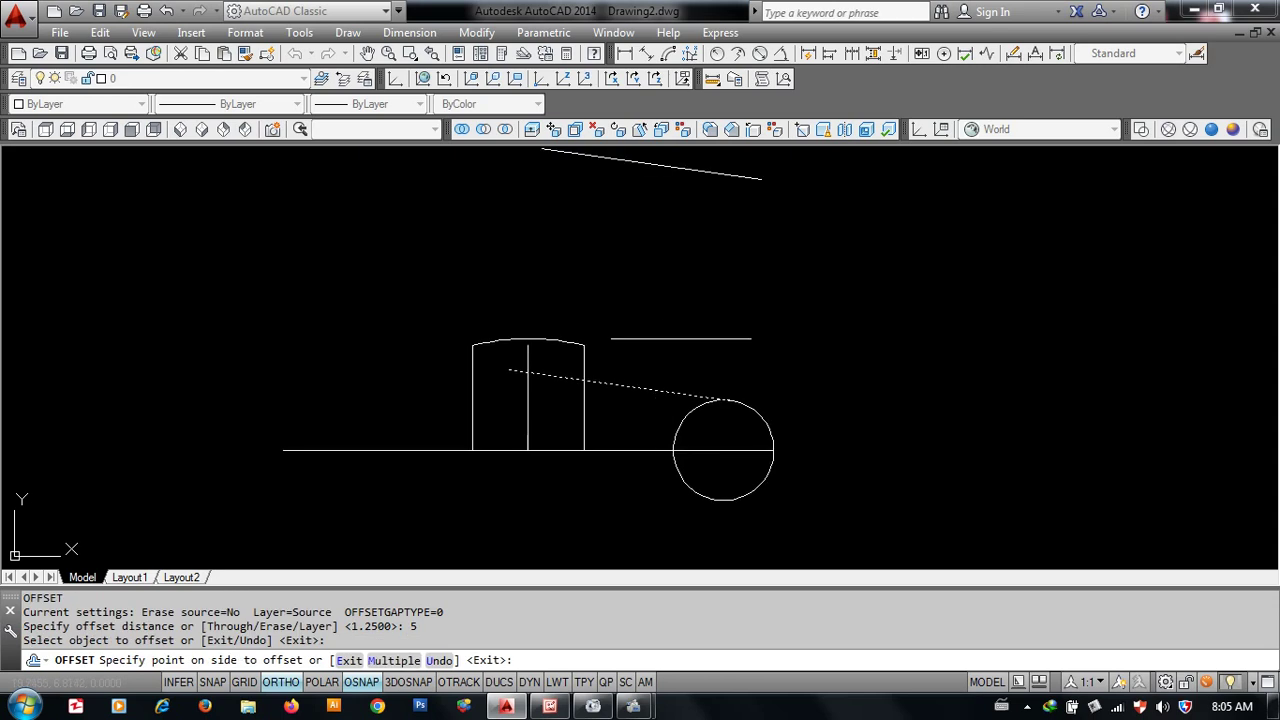
left_click(706, 270)
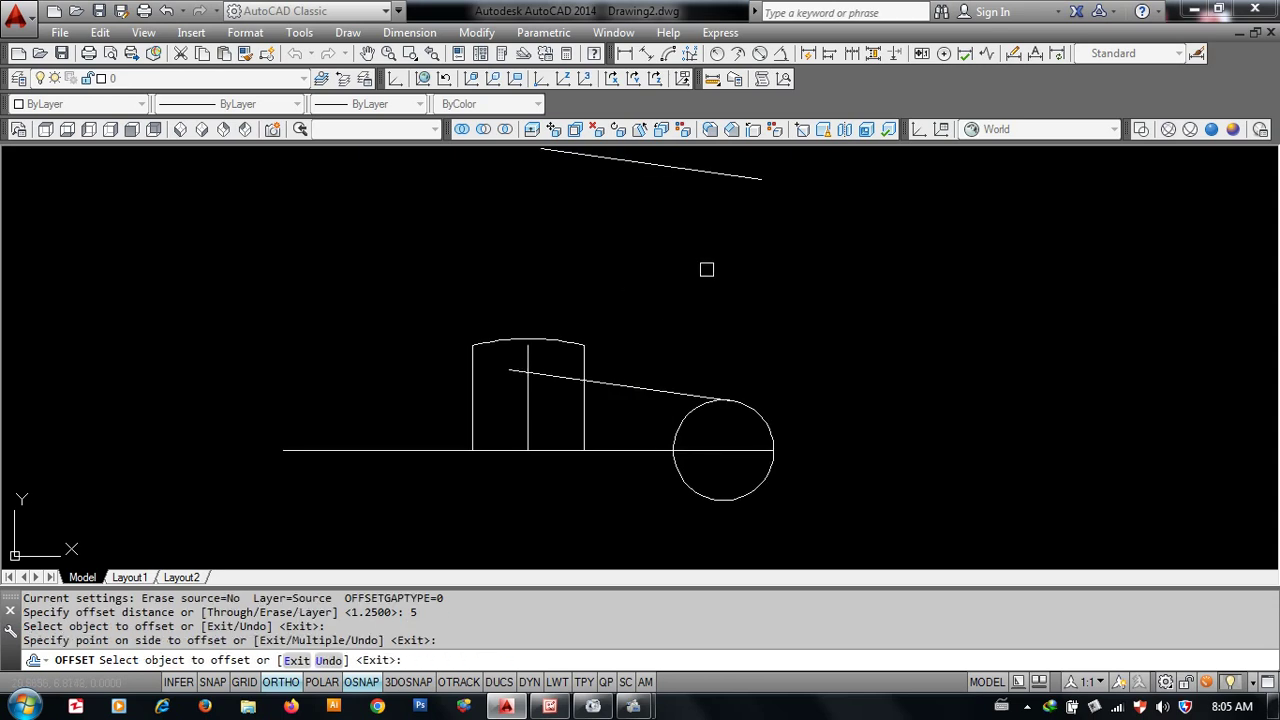
key("Return")
Select both slanted lines to check the offset, then bring up the reference drawing
middle_click_drag(655, 368, 650, 401)
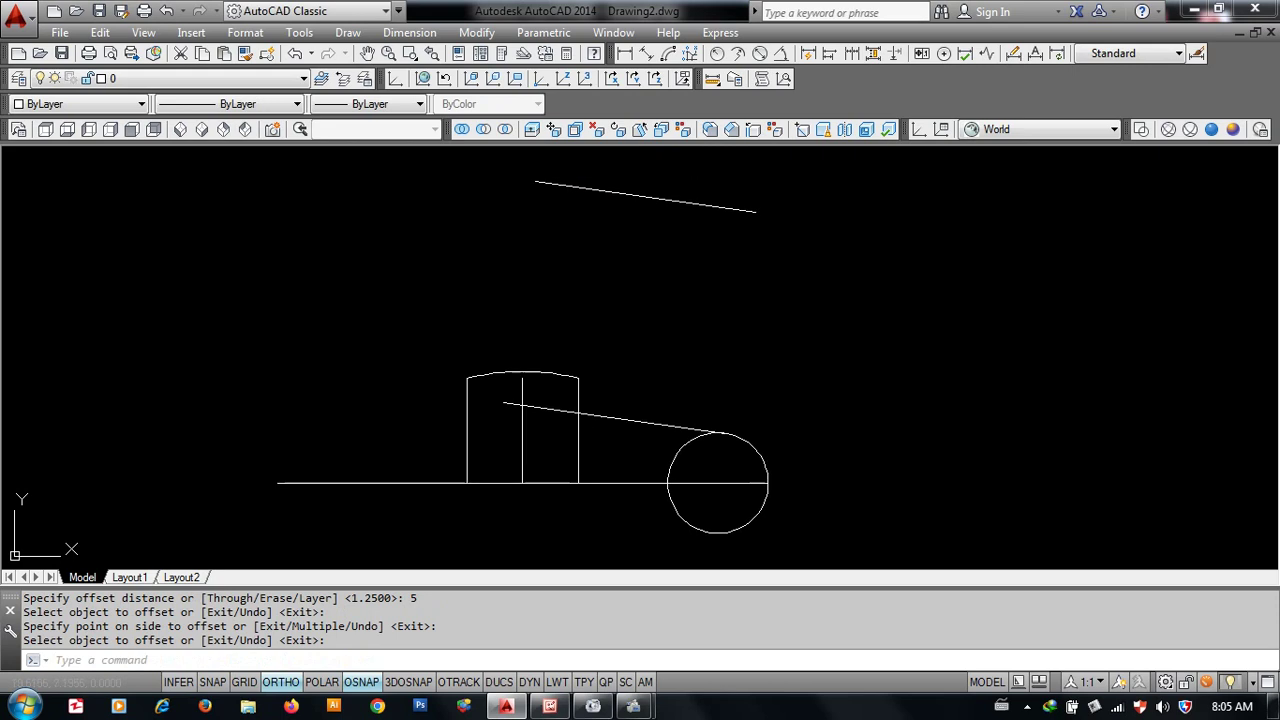
left_click(693, 208)
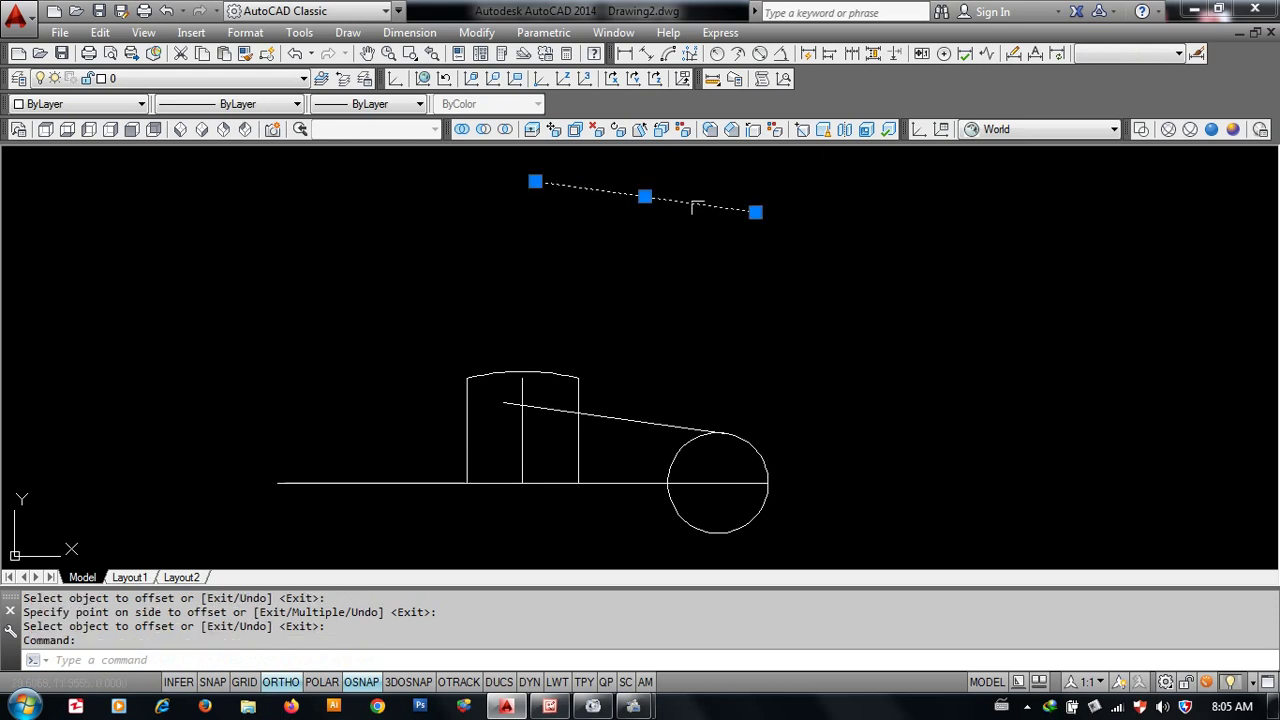
left_click(657, 424)
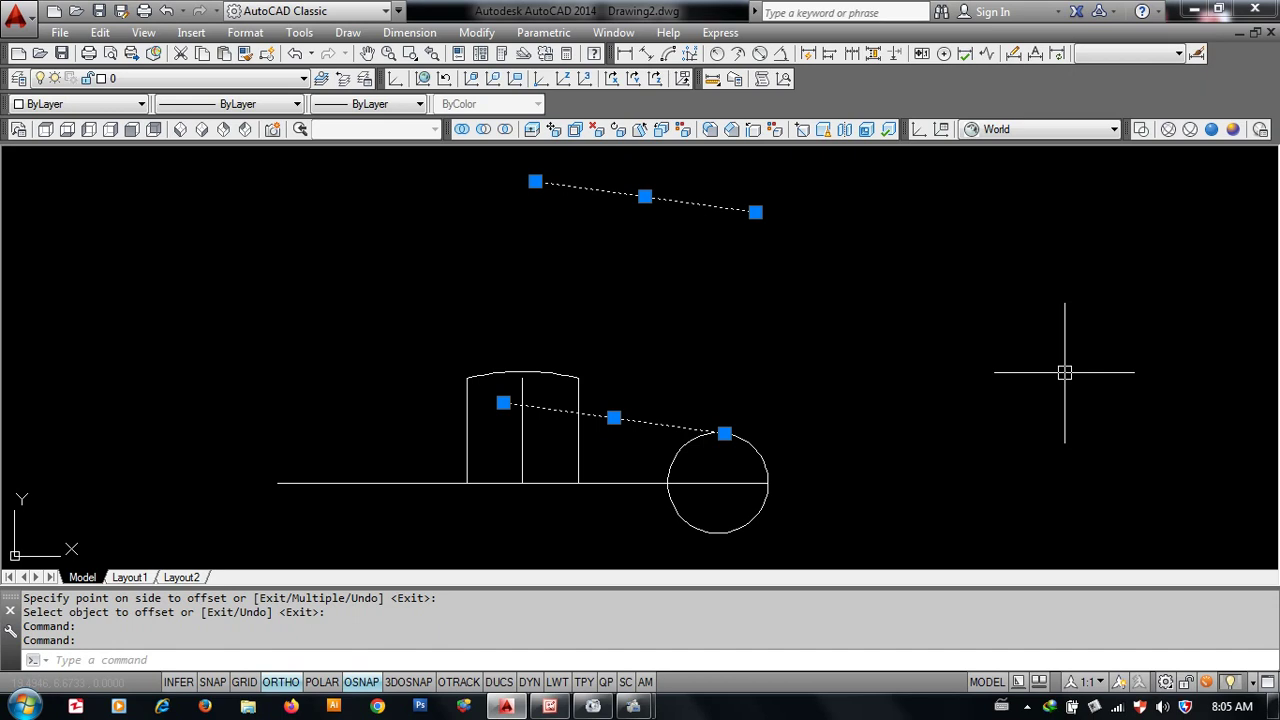
key("Escape")
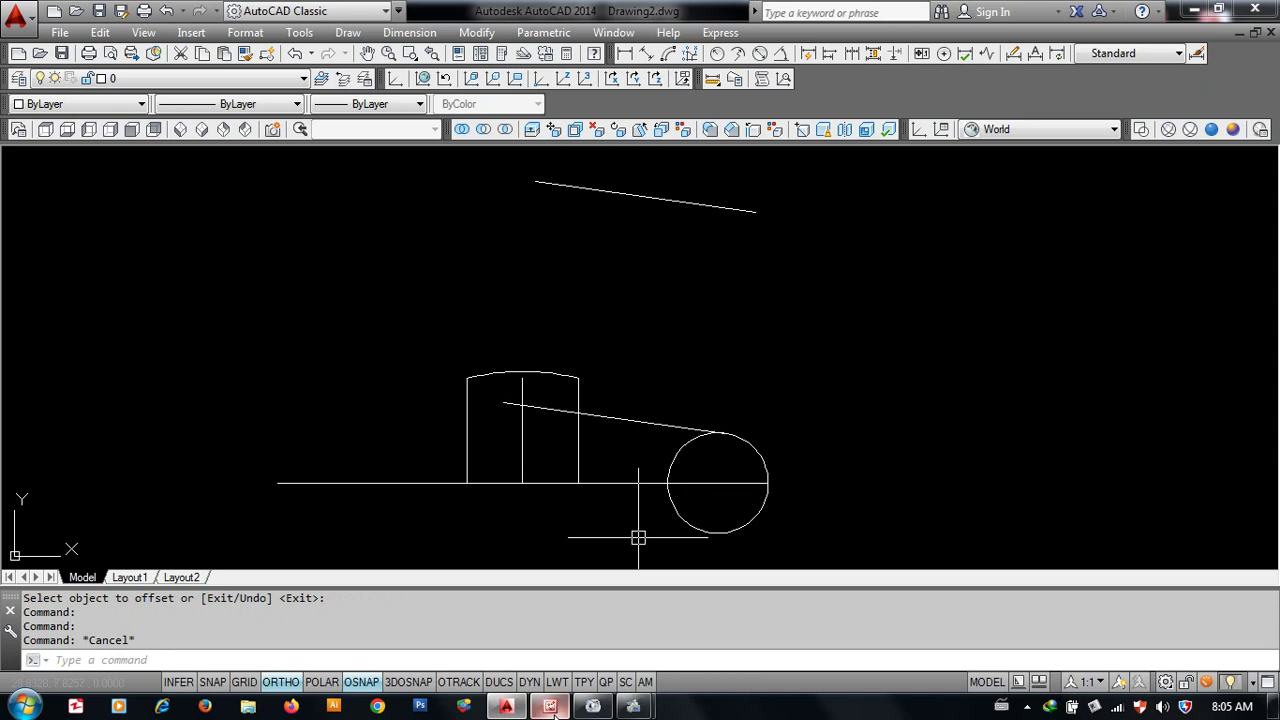
left_click(550, 706)
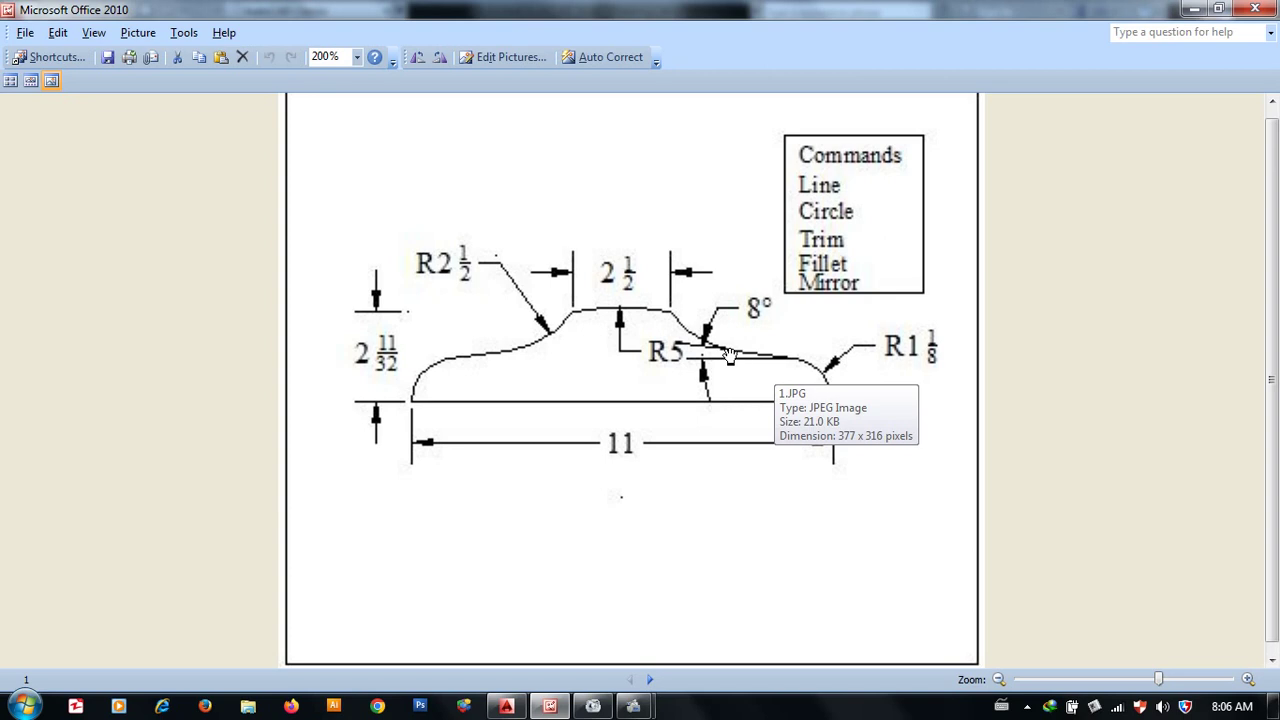
Compare the offset slanted line against the reference, then minimize Picture Manager
left_click(1194, 10)
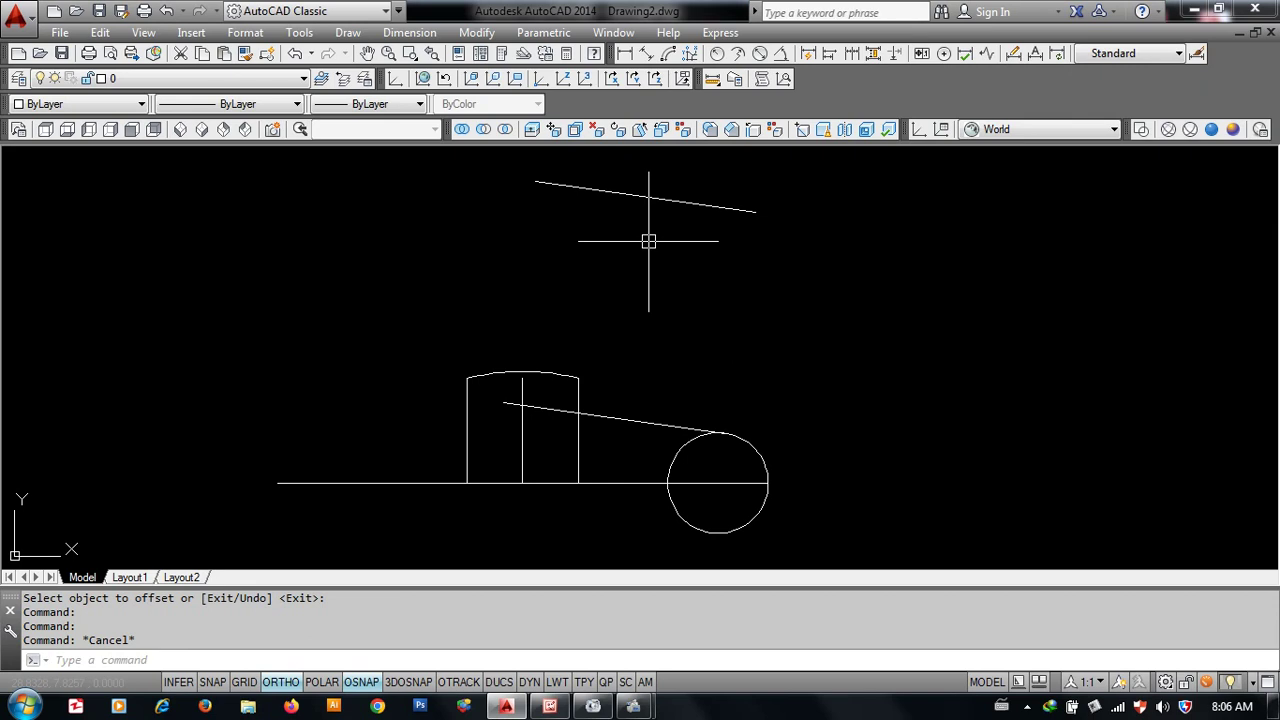
left_click(556, 374)
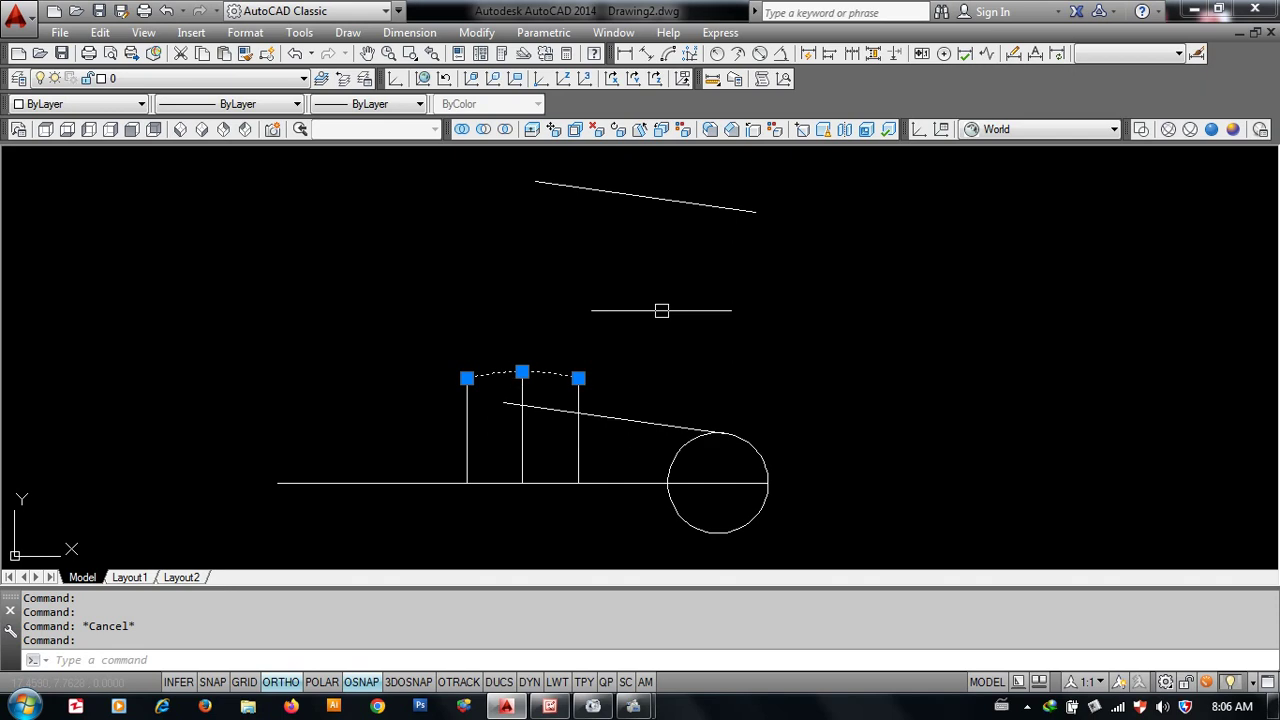
left_click(679, 204)
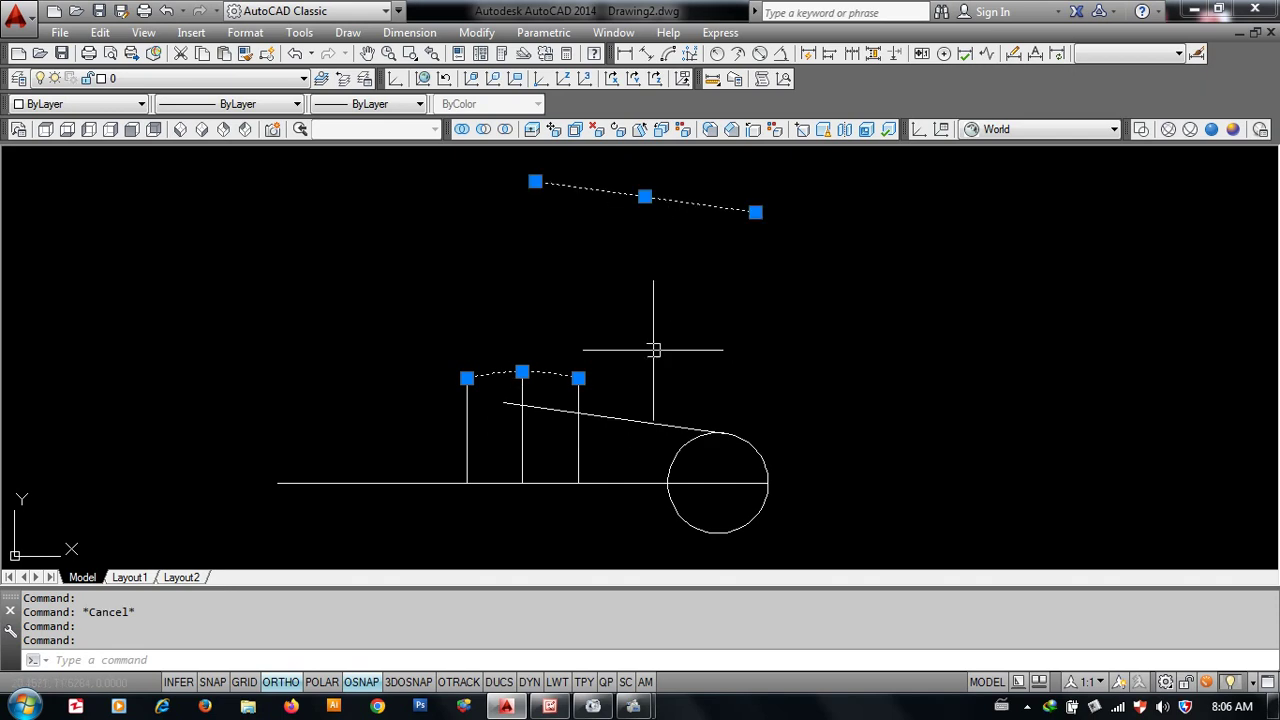
left_click(634, 421)
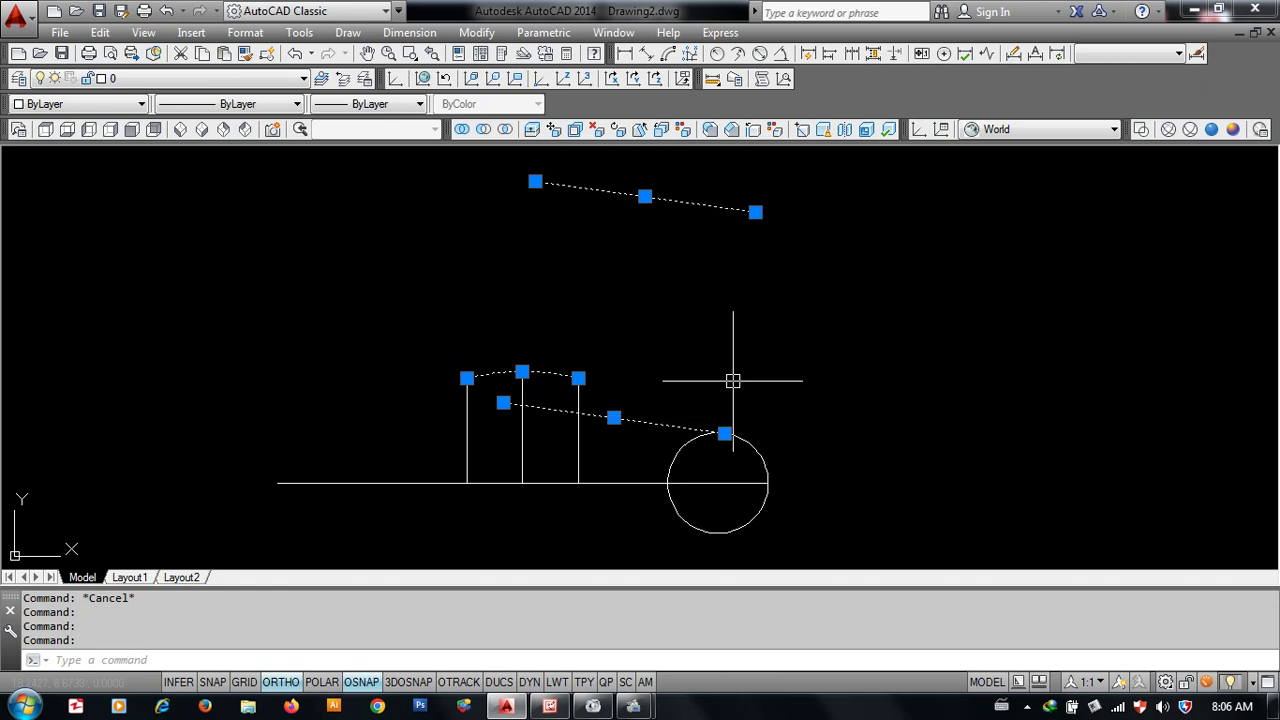
key("Escape")
Draw a 3-point circle using Tangent snaps on the upper and lower 172° slanted lines
type("c")
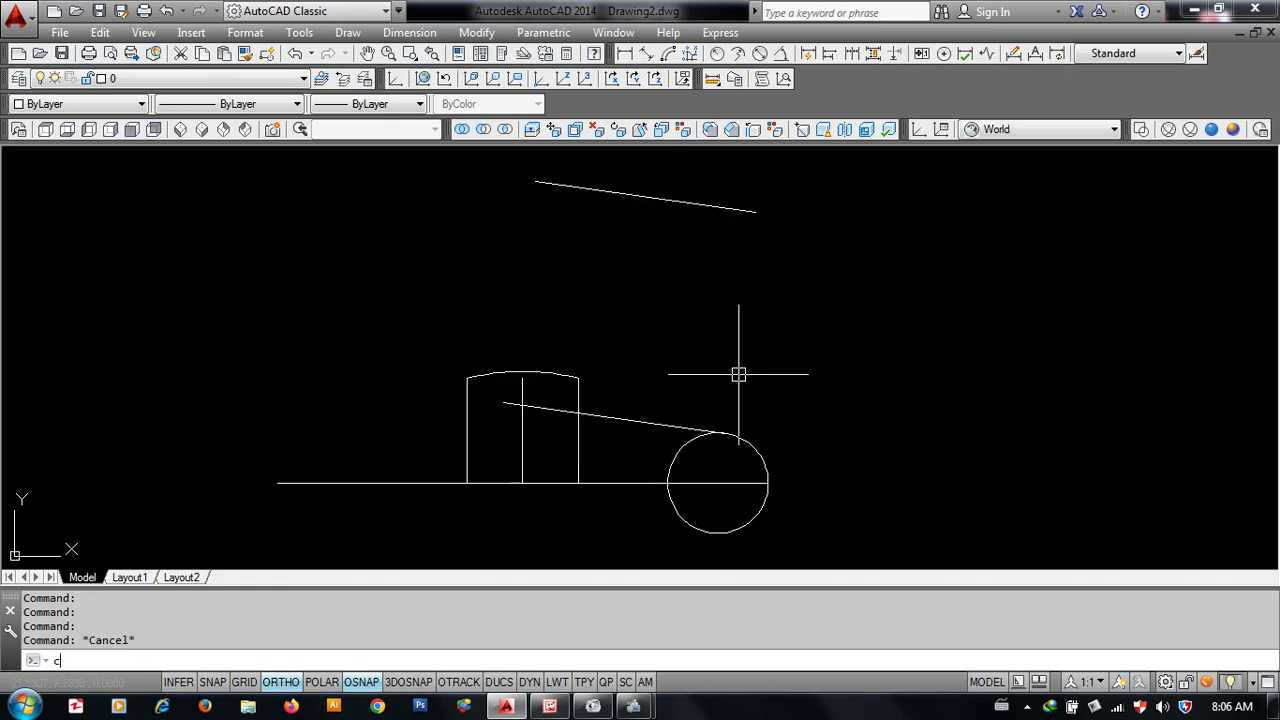
key("Return")
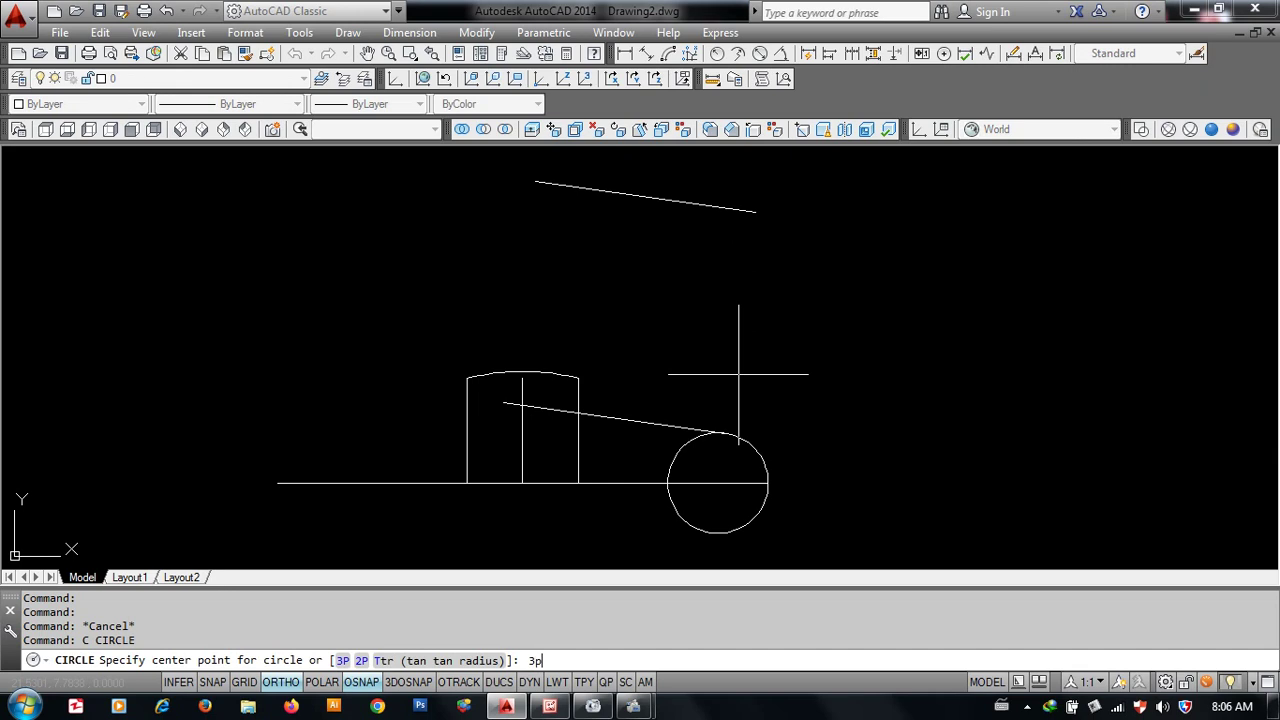
key("Return")
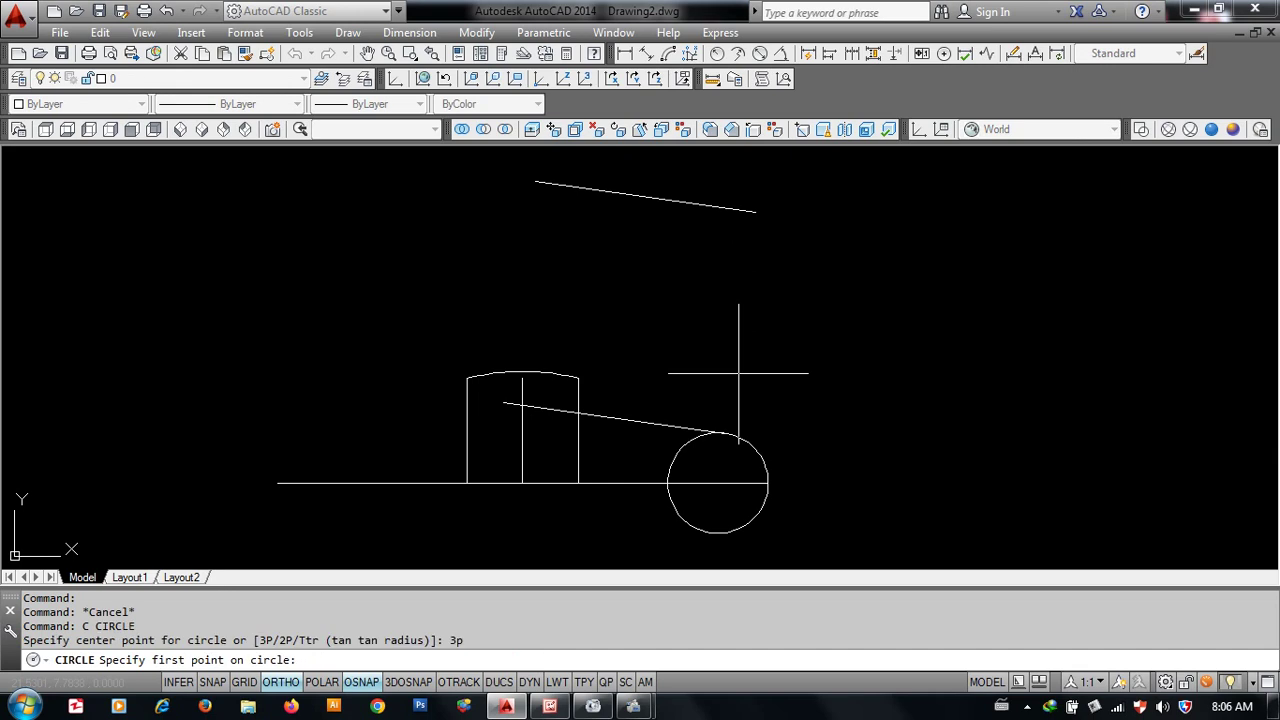
left_click(578, 378)
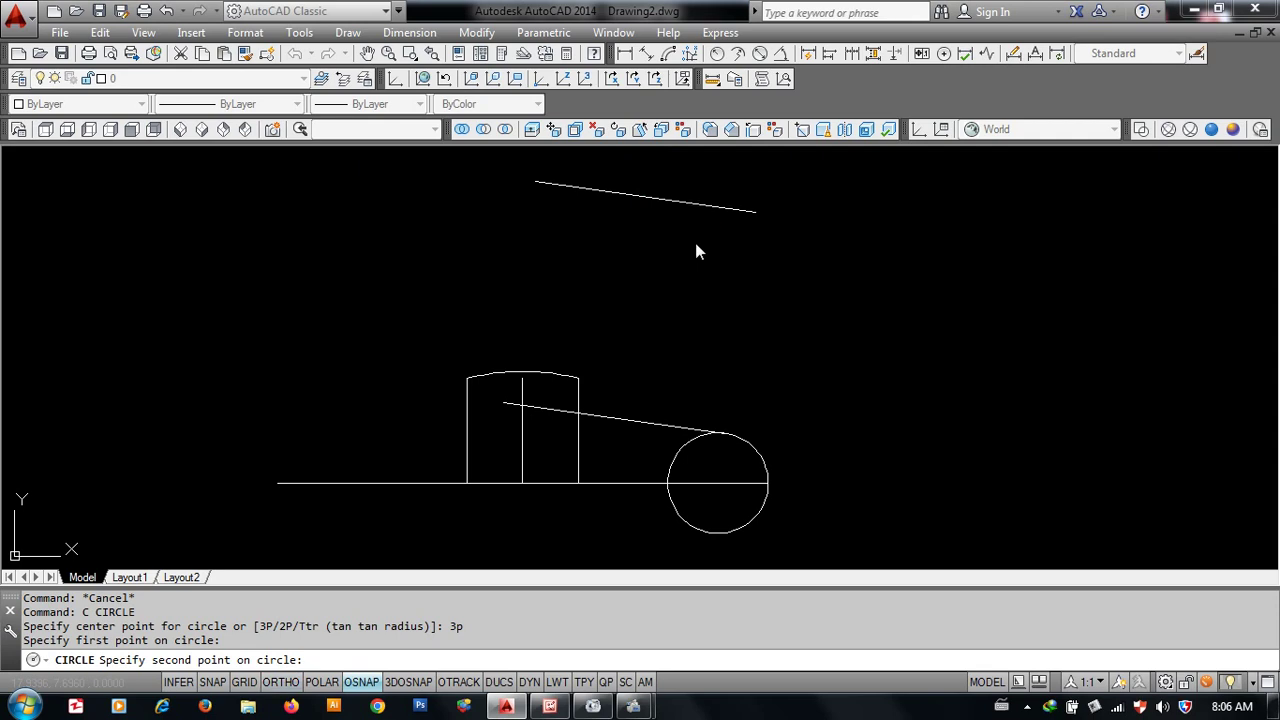
right_click(696, 240, "shift")
left_click(748, 519)
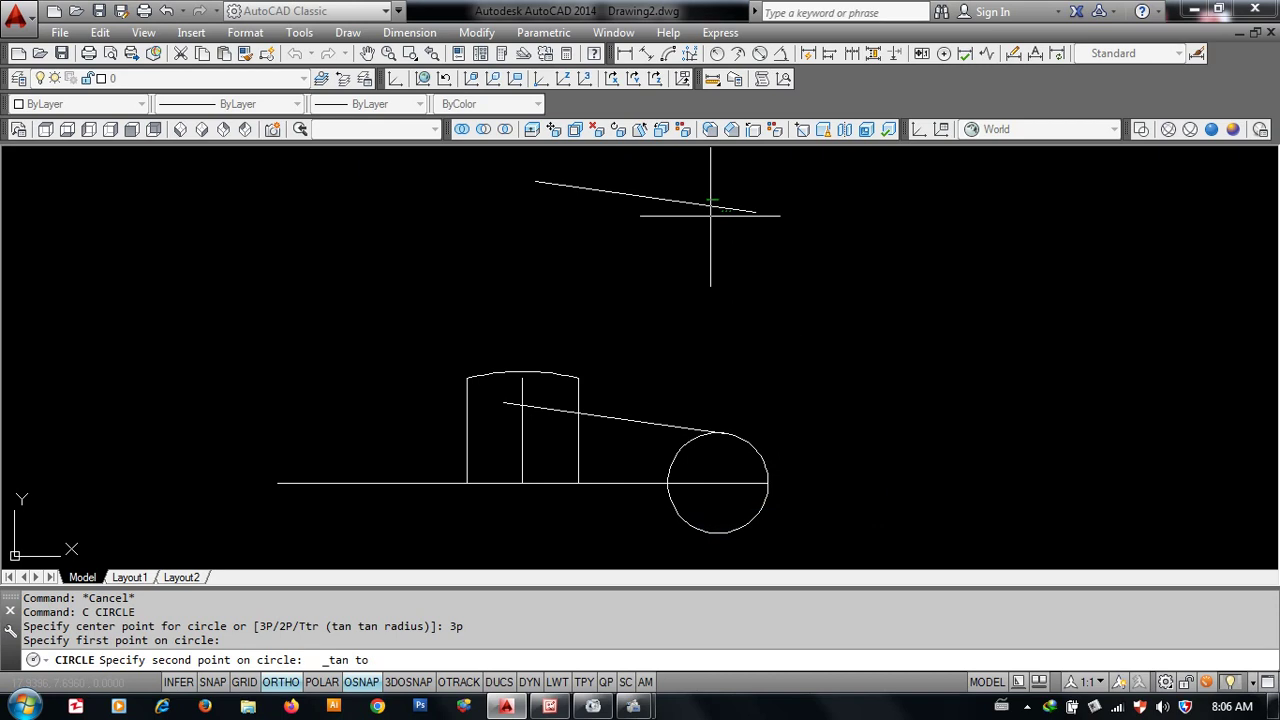
left_click(680, 200)
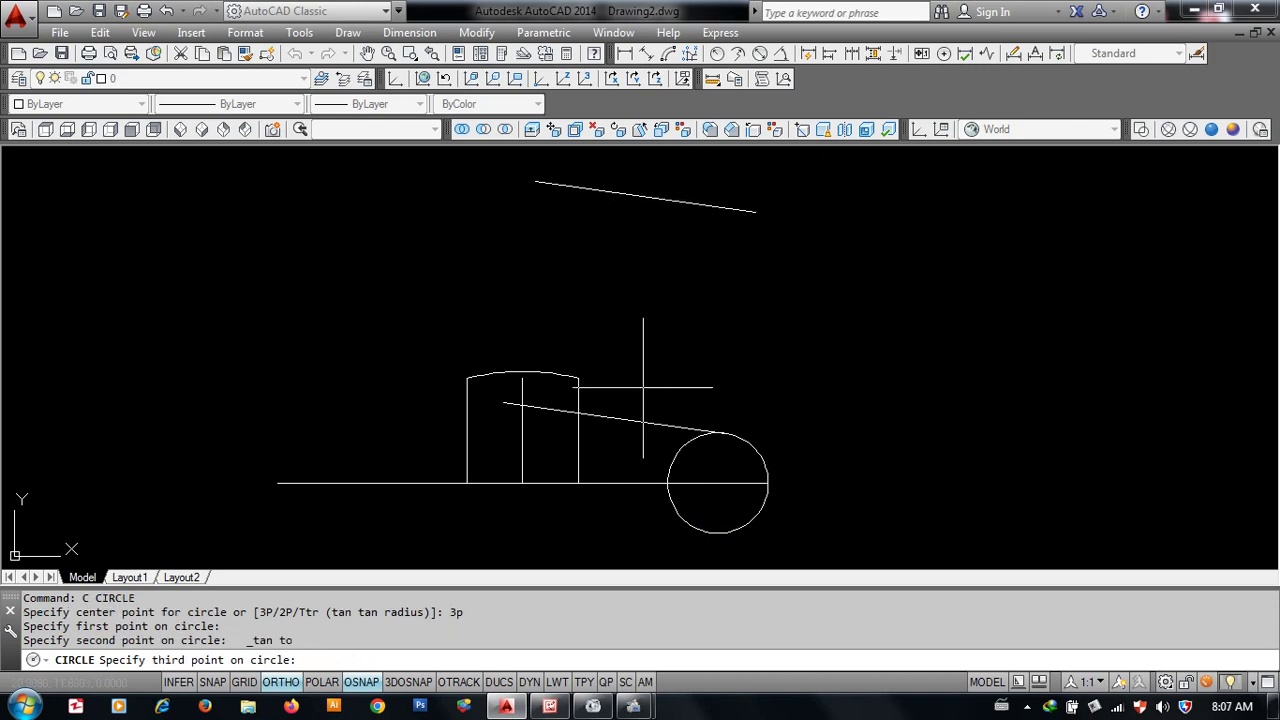
right_click(672, 349, "shift")
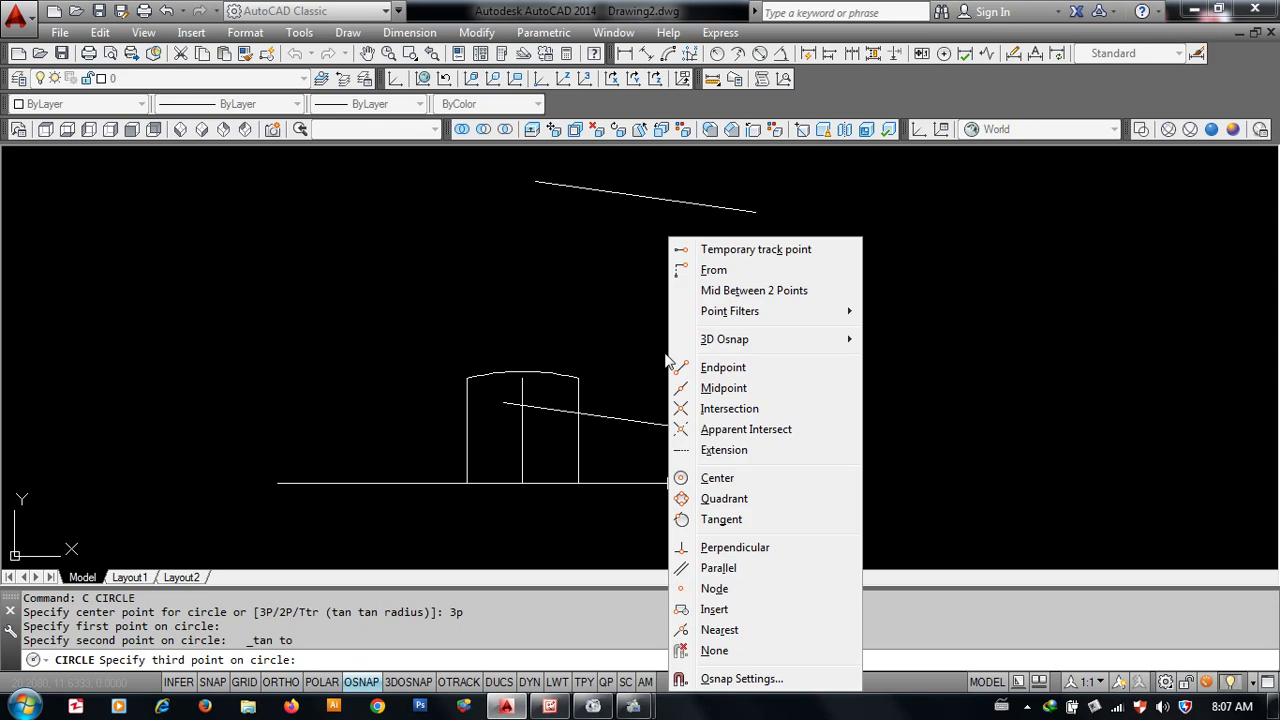
left_click(738, 522)
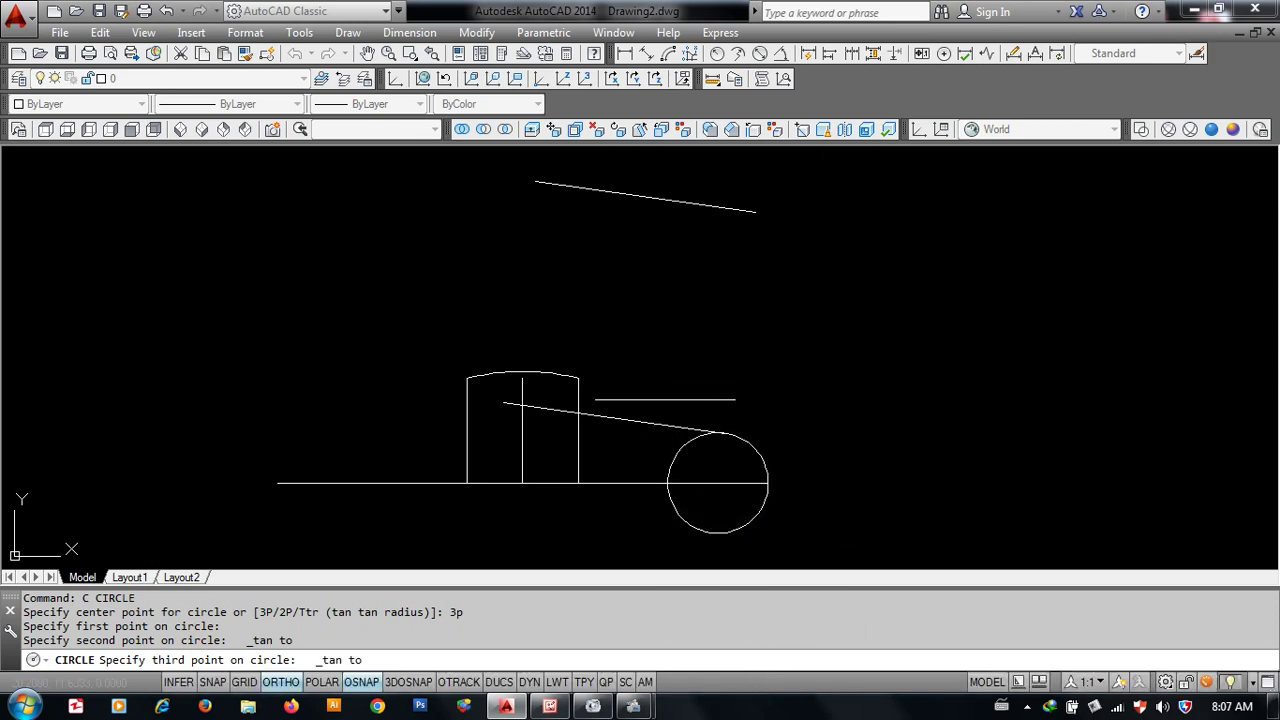
left_click(662, 420)
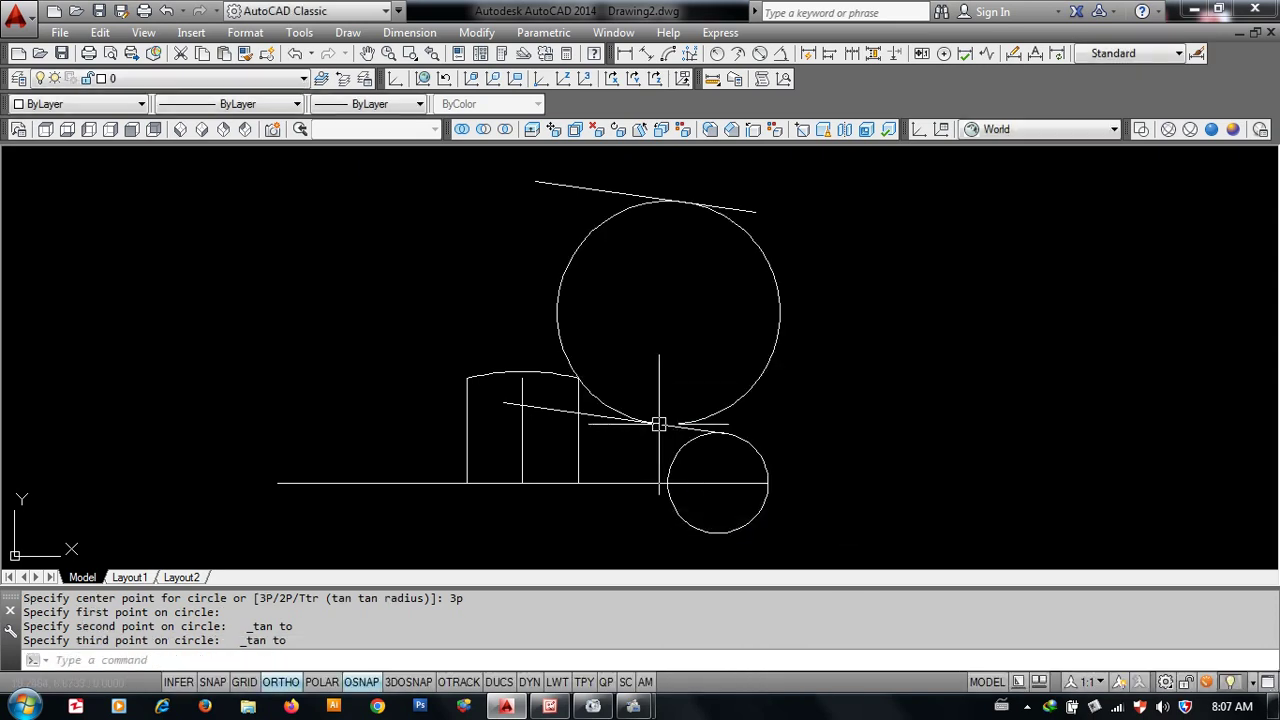
left_click(767, 271)
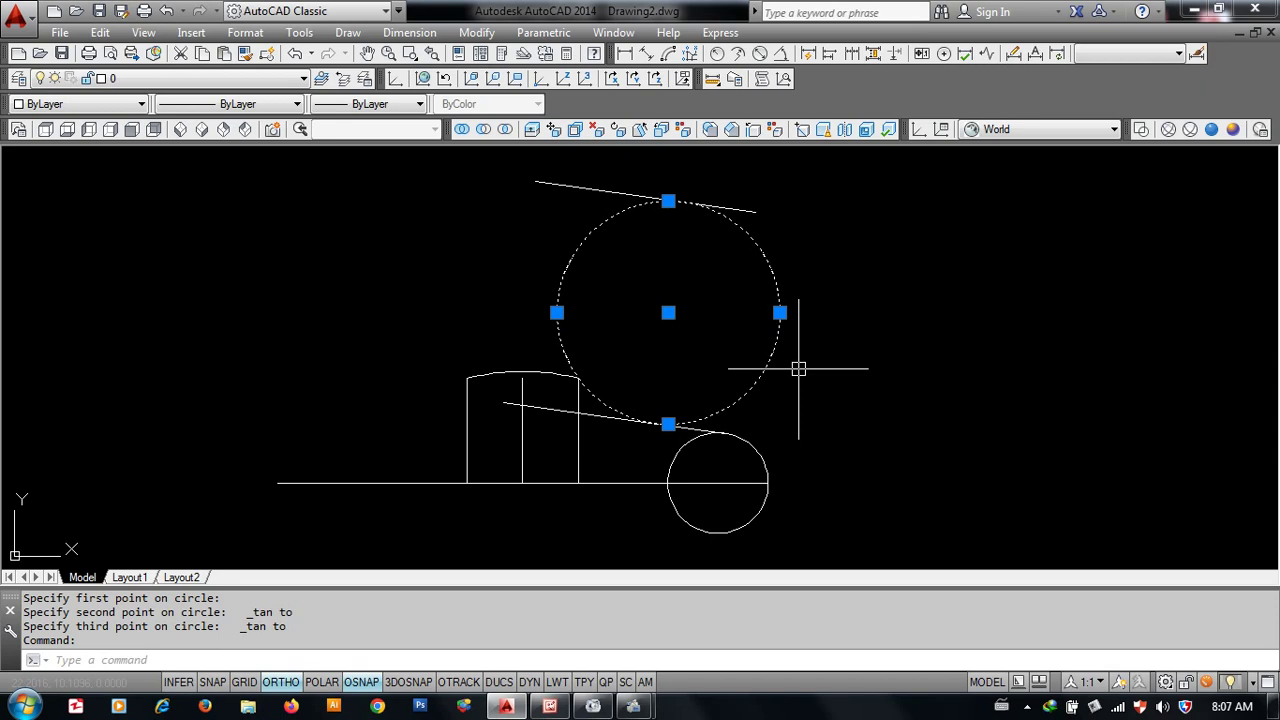
Trim the large circle's upper arcs and the slanted line right of the vertical
key("Escape")
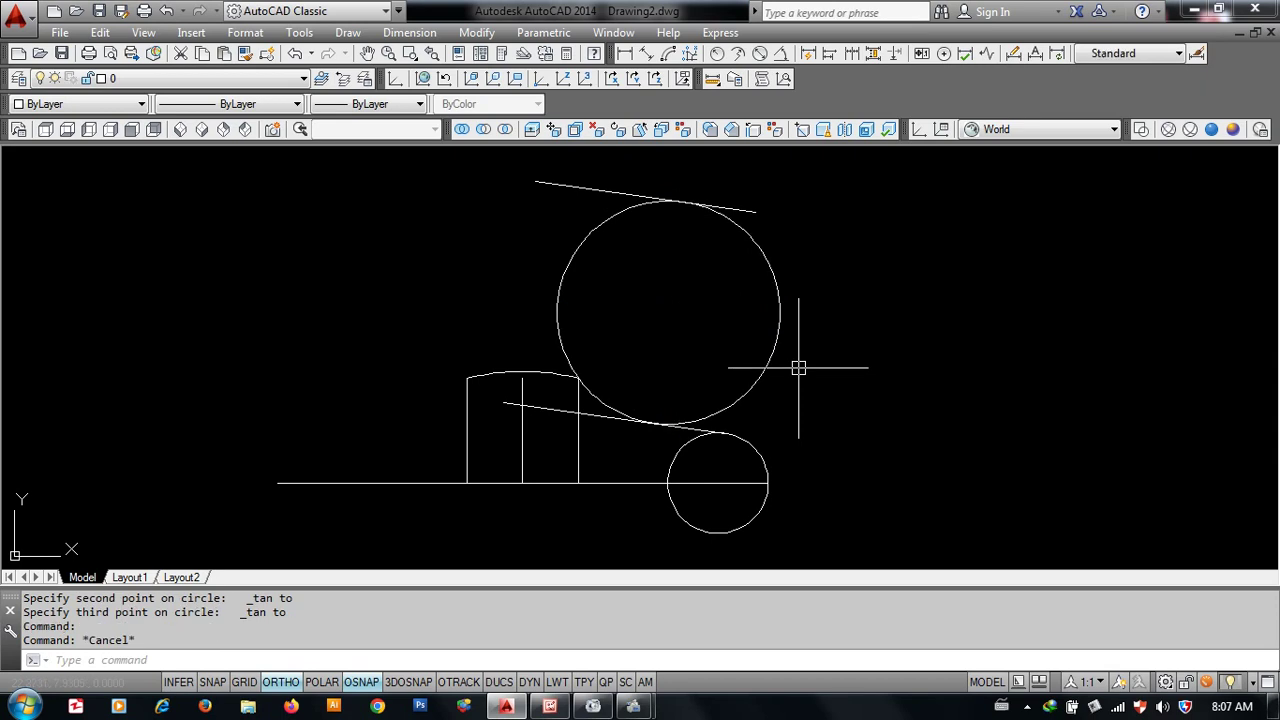
middle_click_drag(572, 481, 587, 469)
type("t")
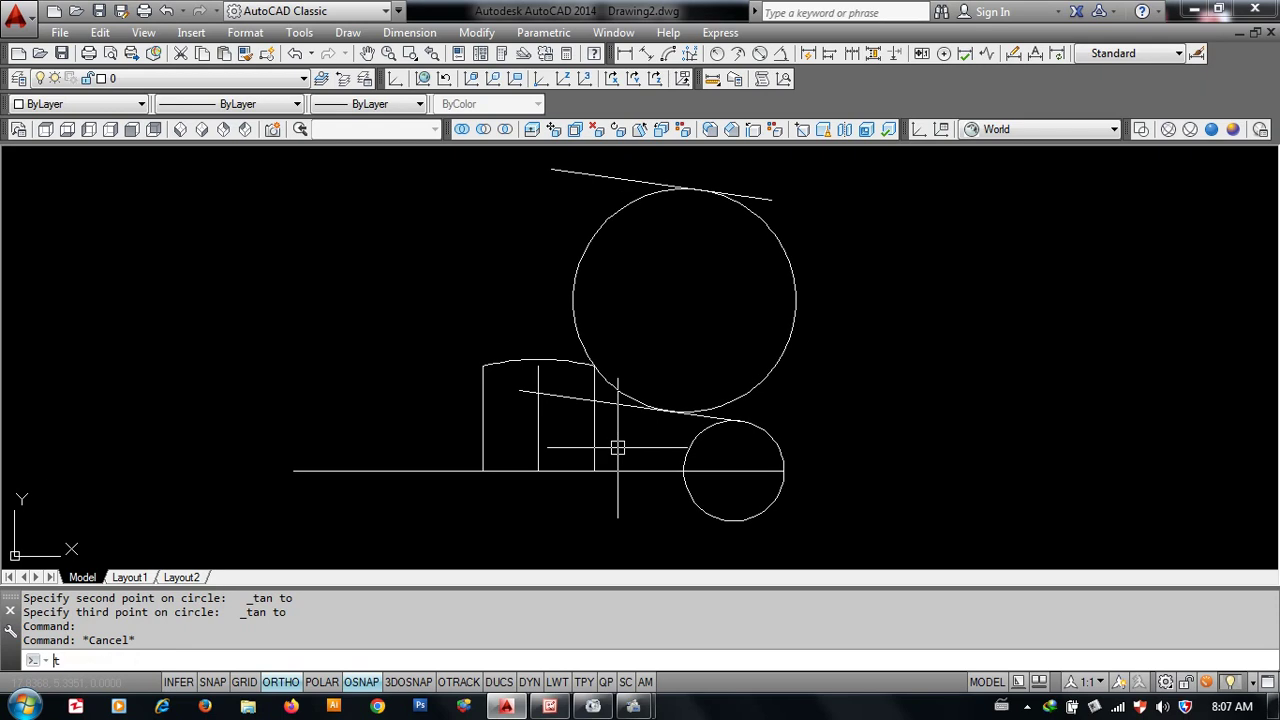
type("TR")
key("Return")
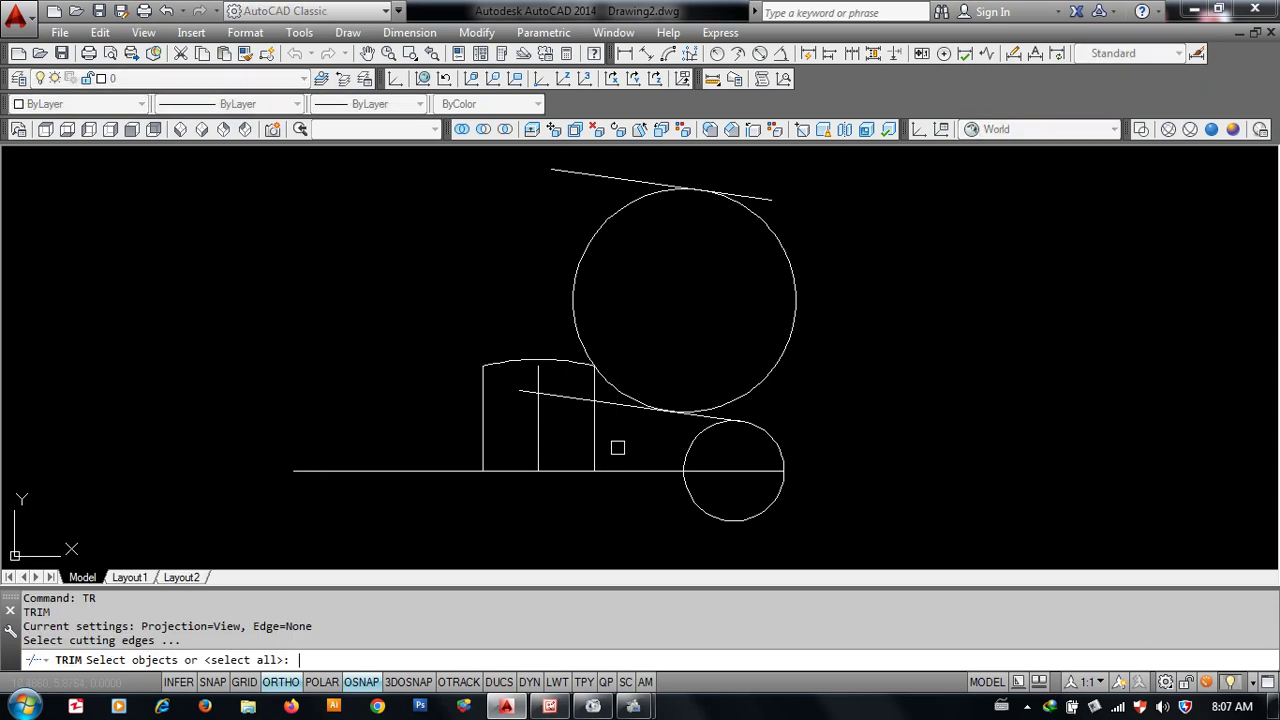
key("Return")
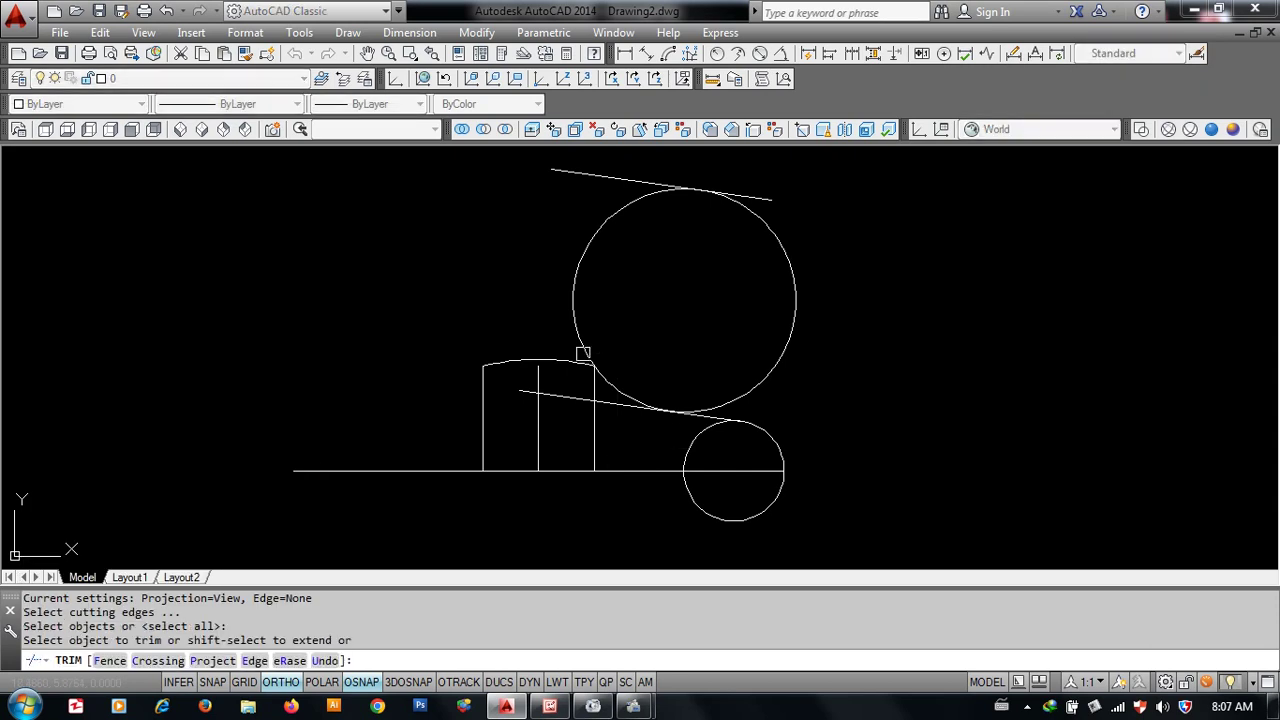
left_click(583, 353)
left_click(704, 410)
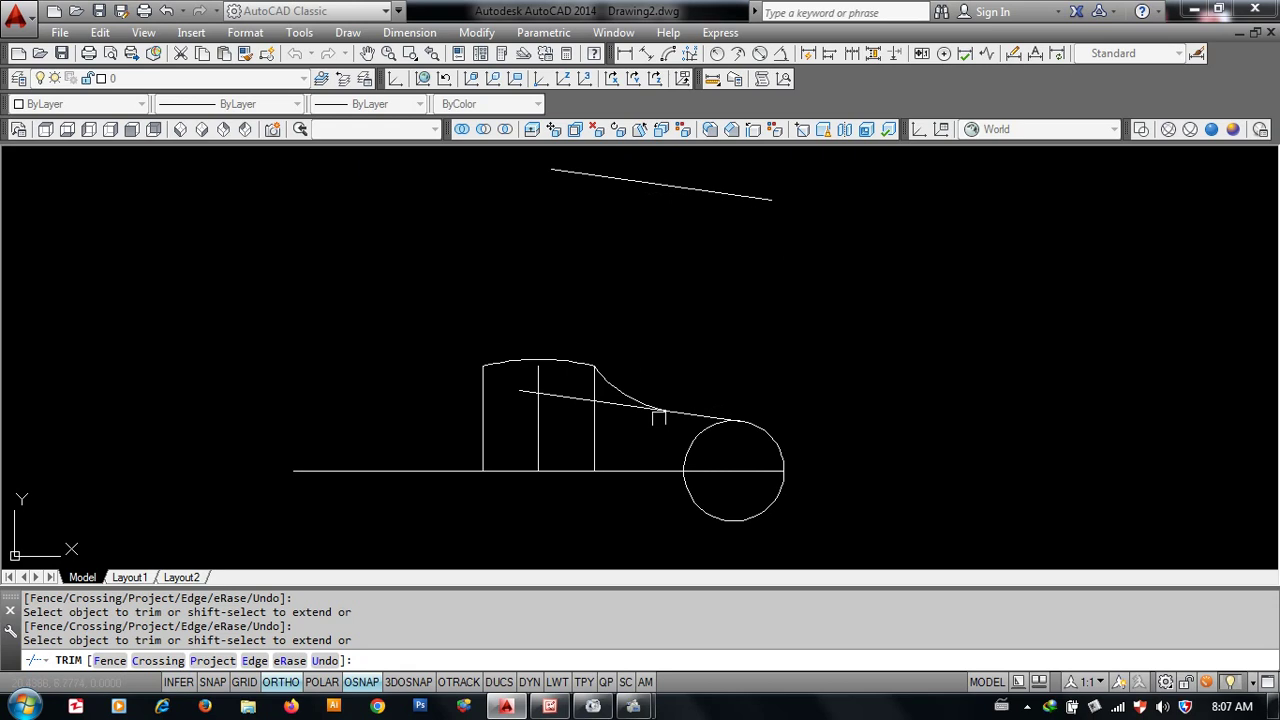
scroll(643, 414, "up", 4)
left_click(635, 398)
Trim the small circle's arc below the baseline to round the nose
scroll(771, 409, "down", 2)
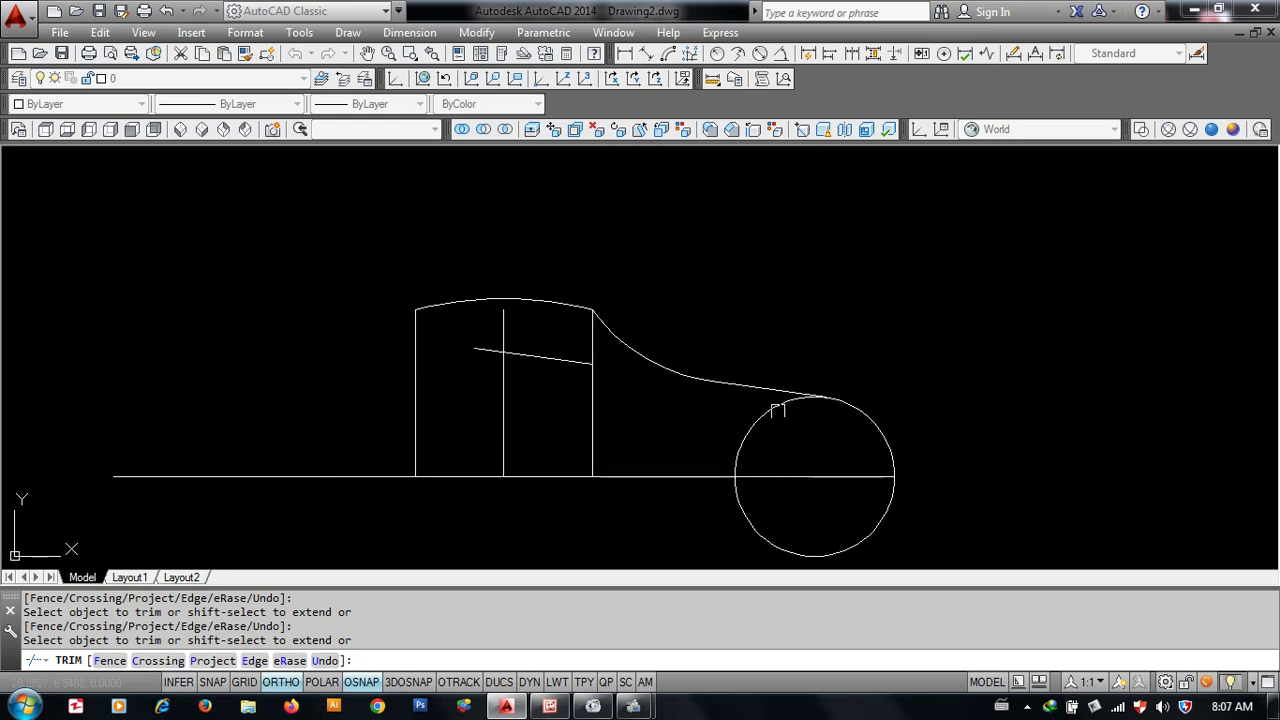
scroll(783, 413, "down", 4)
middle_click_drag(779, 416, 778, 413)
left_click(814, 452)
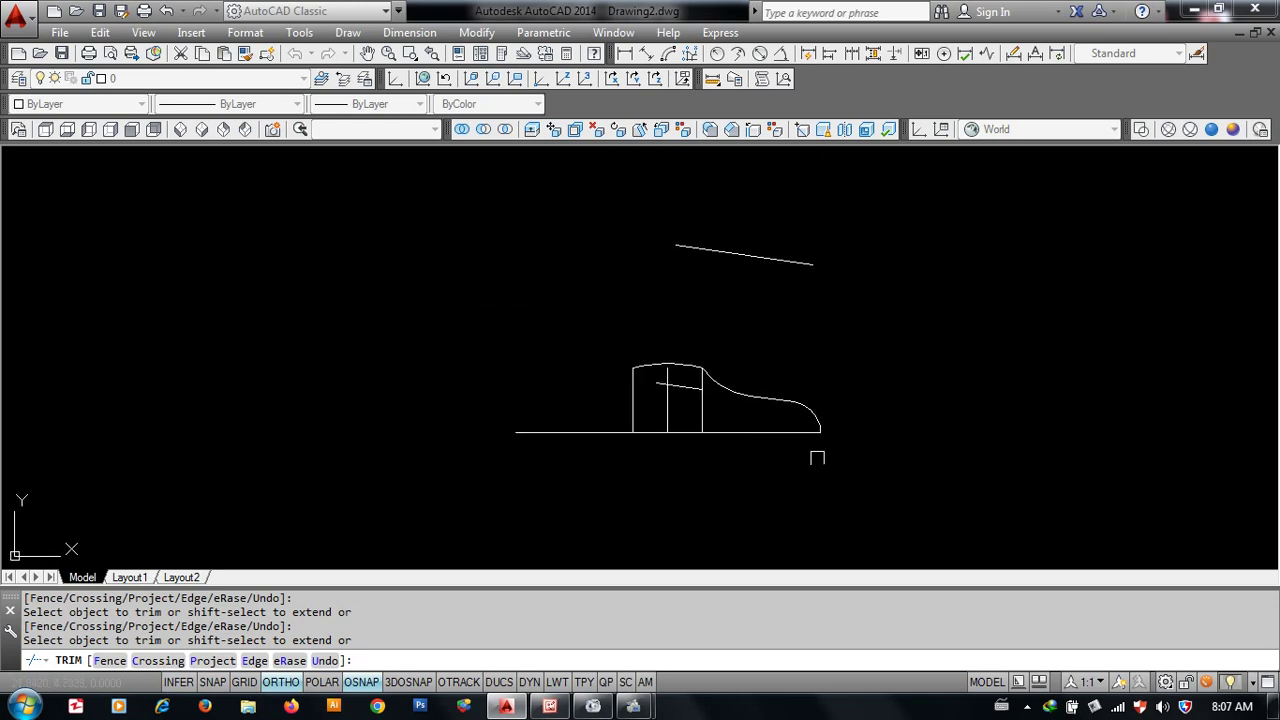
key("Return")
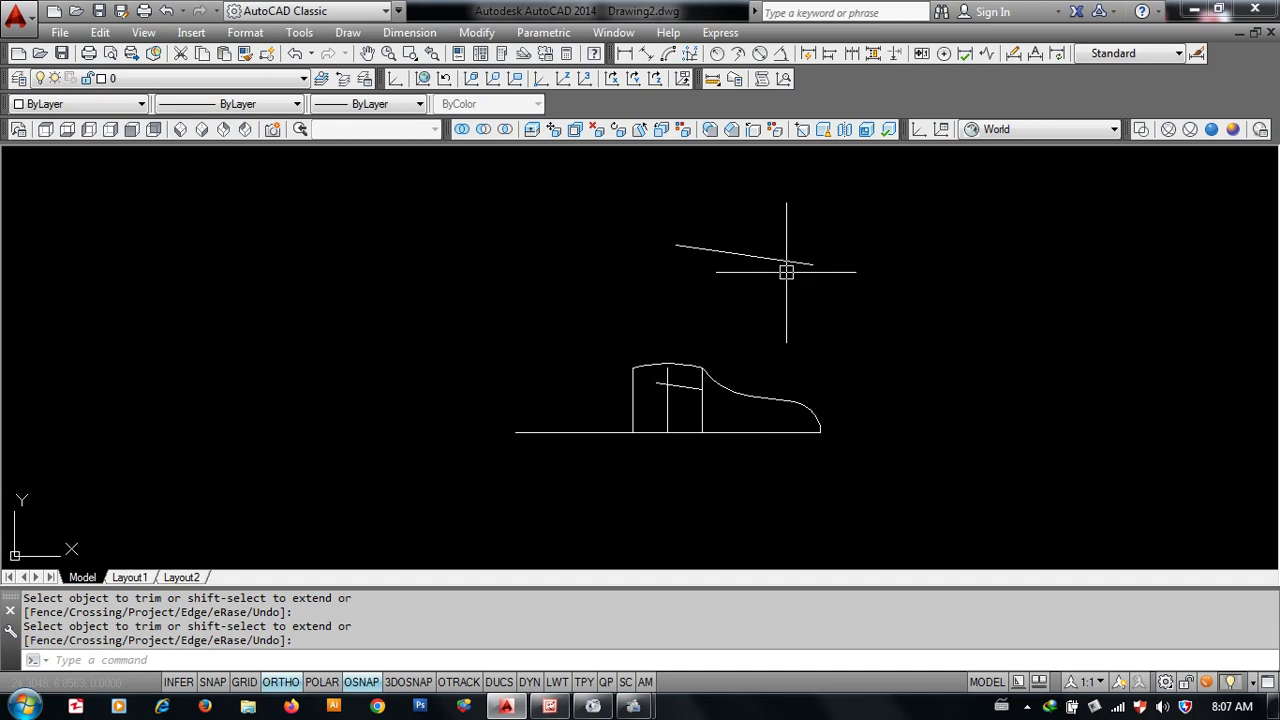
Delete the three vertical construction lines and the two leftover slanted lines
left_click(780, 259)
left_click(703, 398)
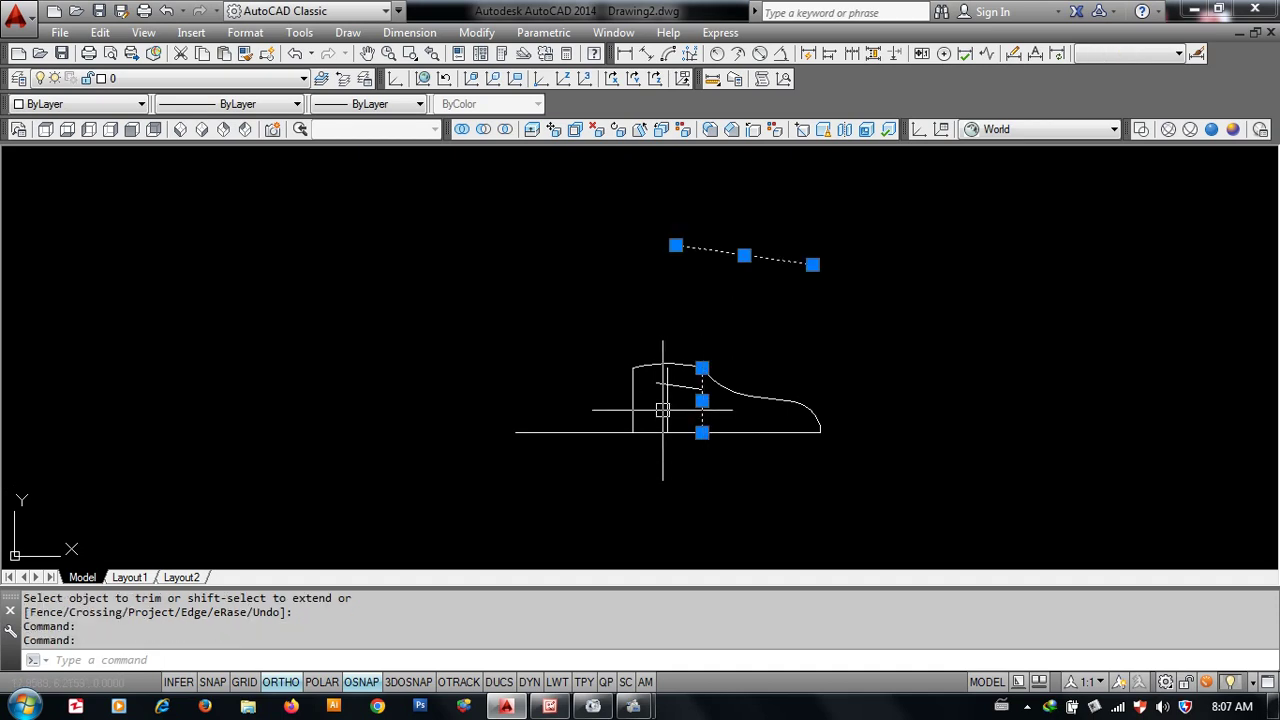
left_click(667, 400)
left_click(634, 410)
scroll(686, 391, "up", 4)
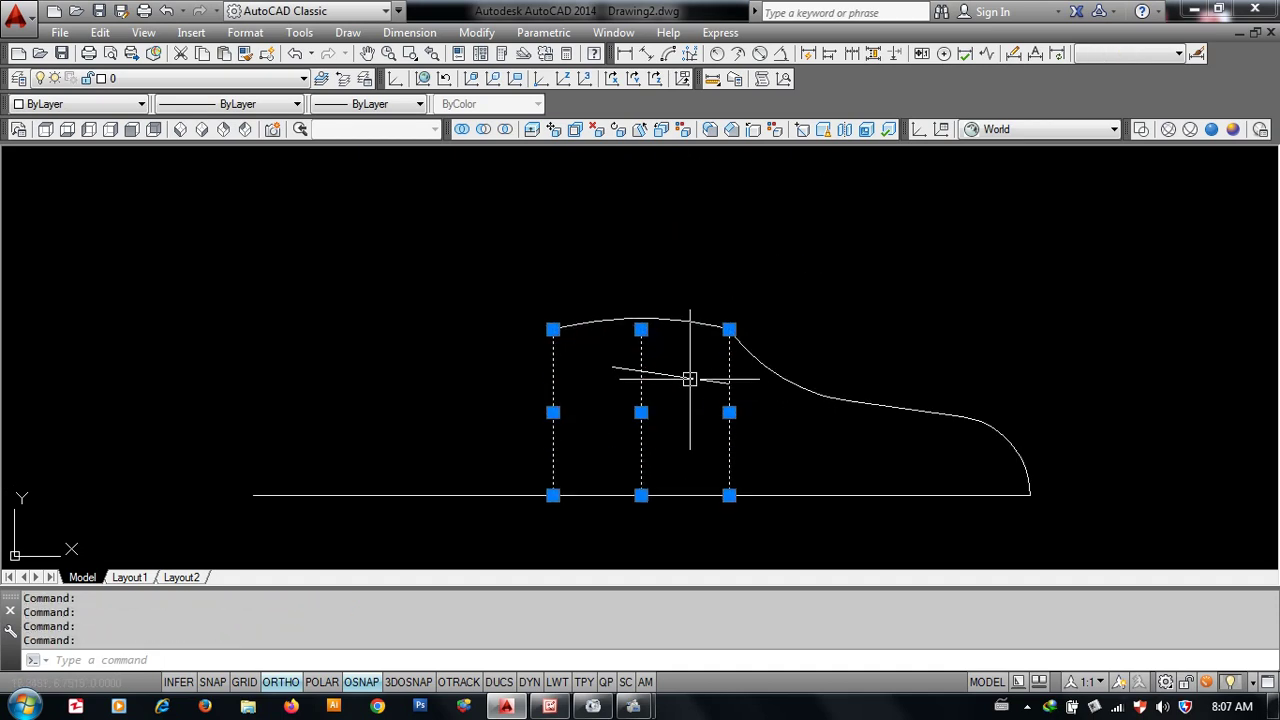
left_click(697, 366)
key("Delete")
Compare the remaining half-profile with the reference picture, then return to AutoCAD
scroll(715, 310, "down", 2)
scroll(780, 390, "down", 2)
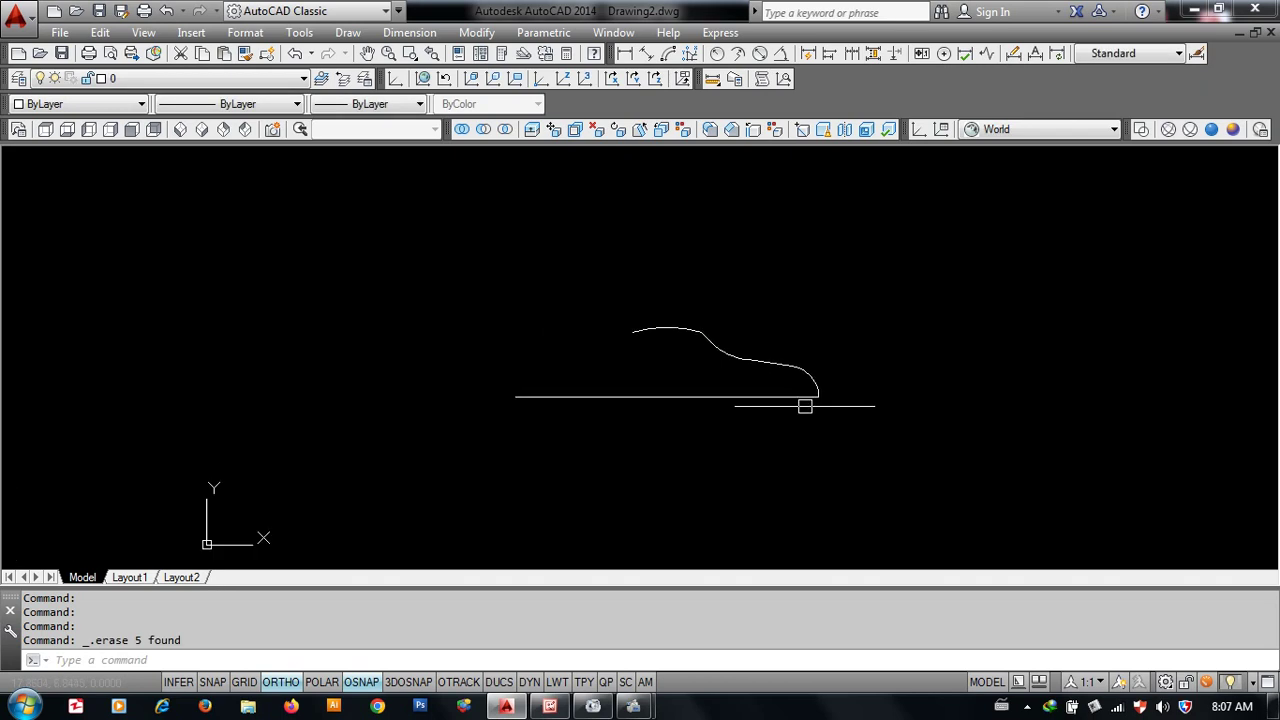
mouse_move(549, 706)
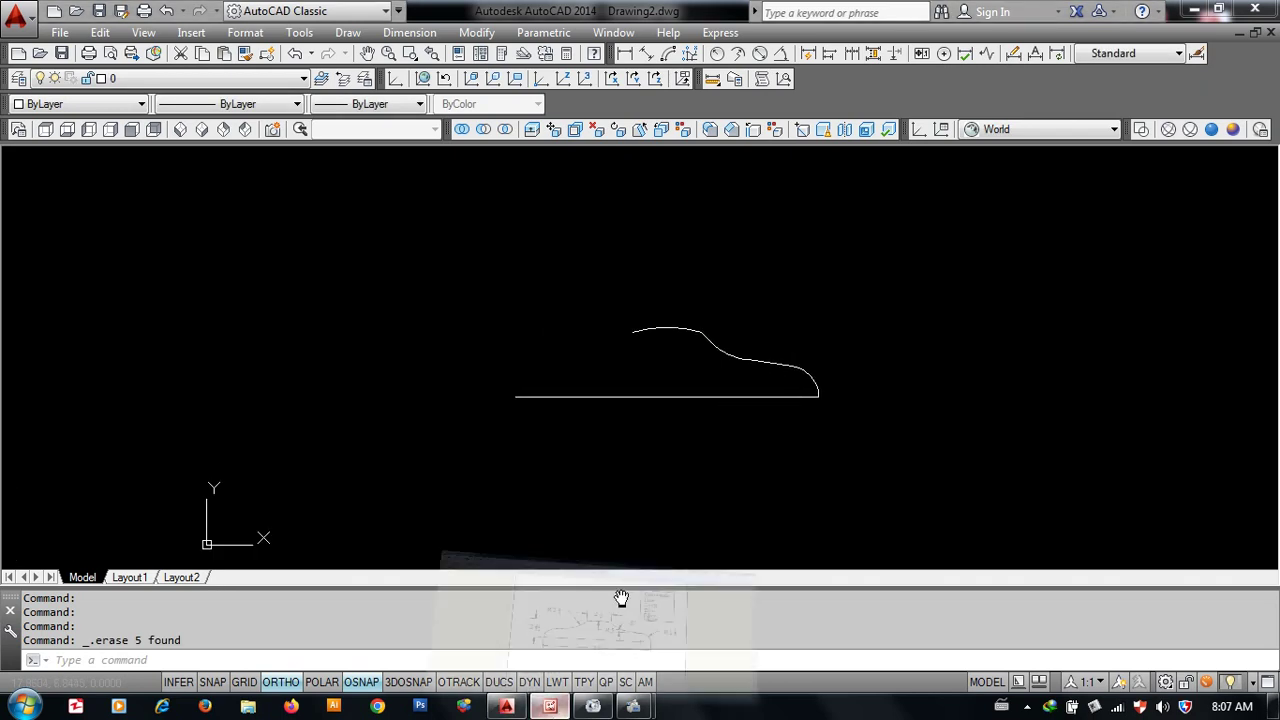
left_click(620, 597)
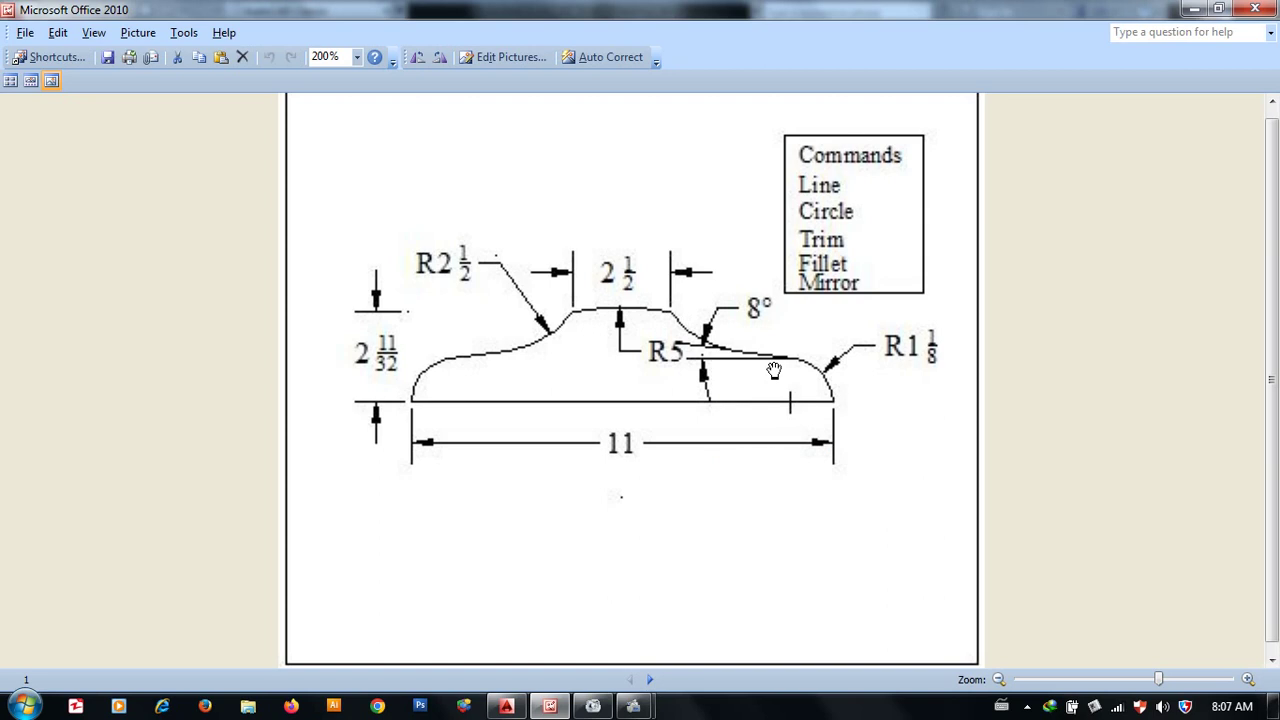
left_click(1192, 12)
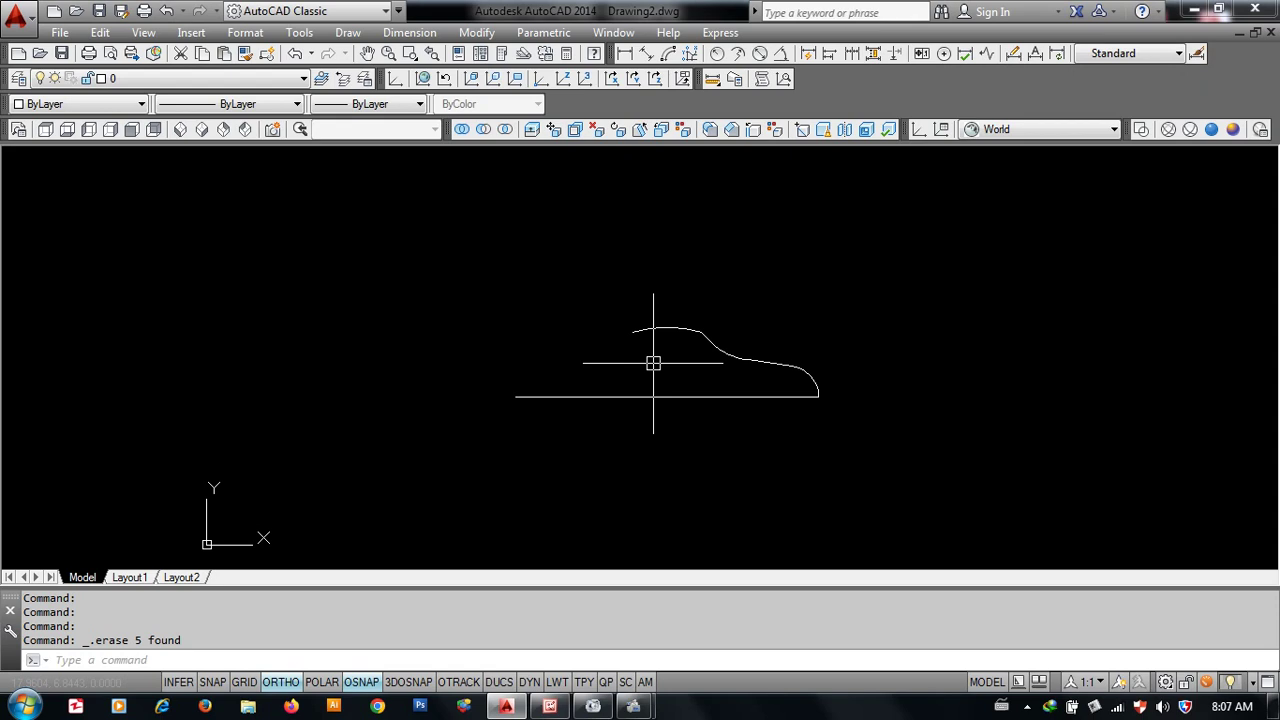
Mirror the three right-side curves about a vertical axis through the base midpoint, keeping originals
type("M")
type("I")
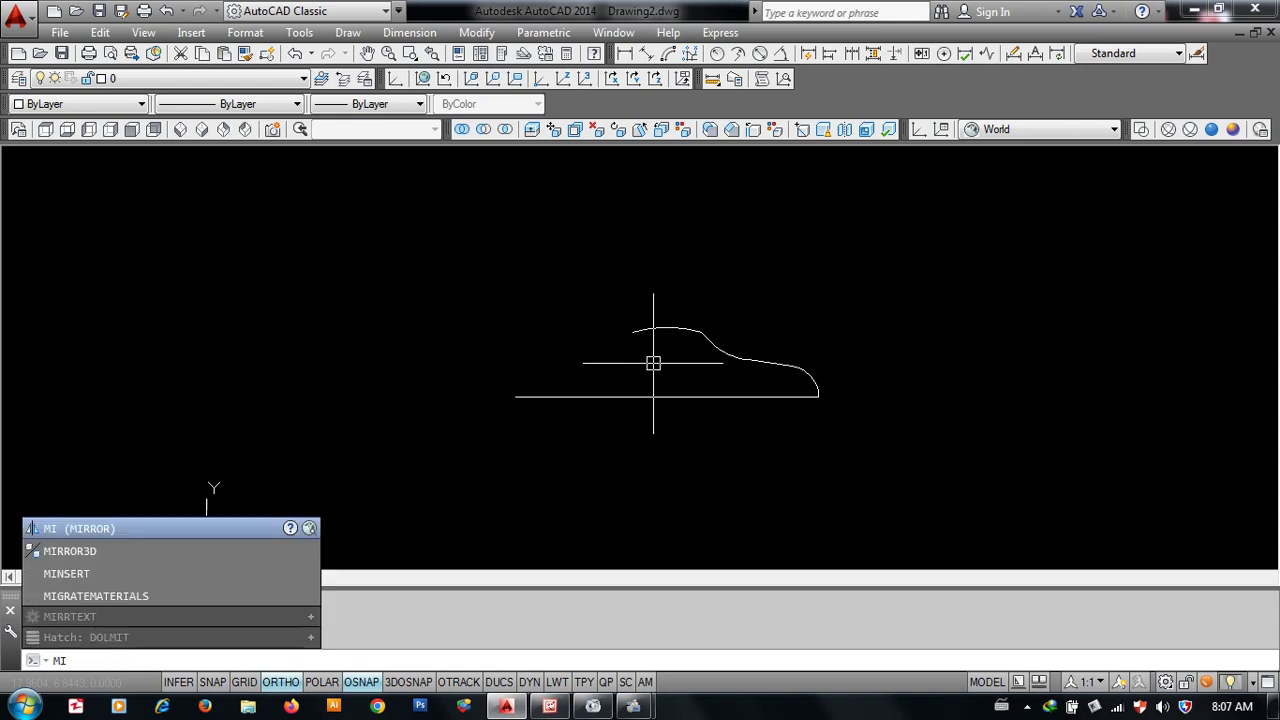
key("Return")
scroll(757, 387, "up", 2)
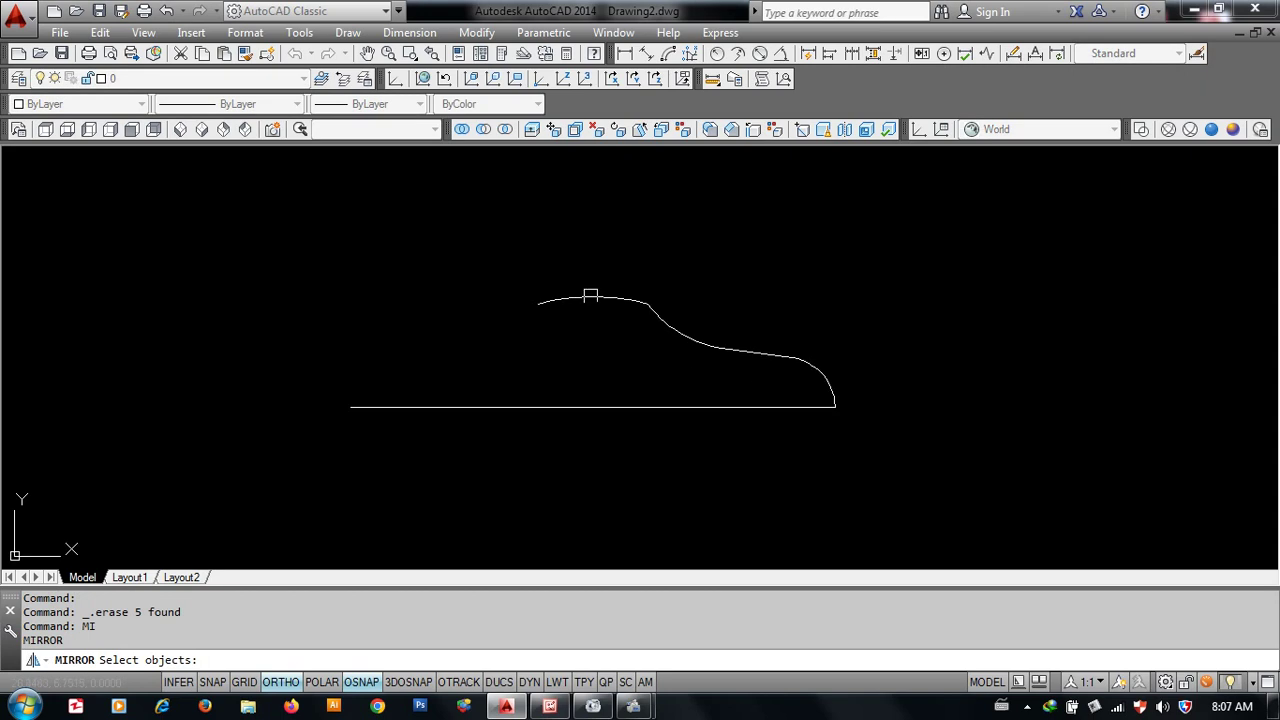
left_click(600, 238)
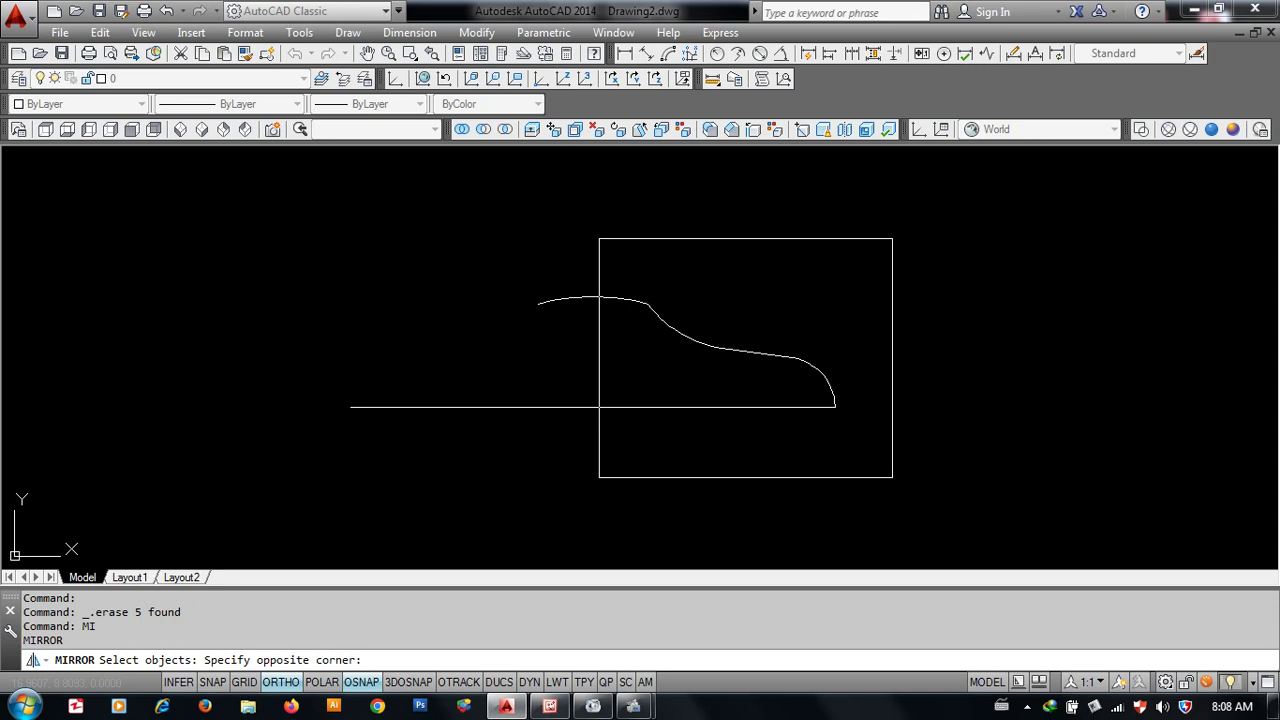
left_click(893, 477)
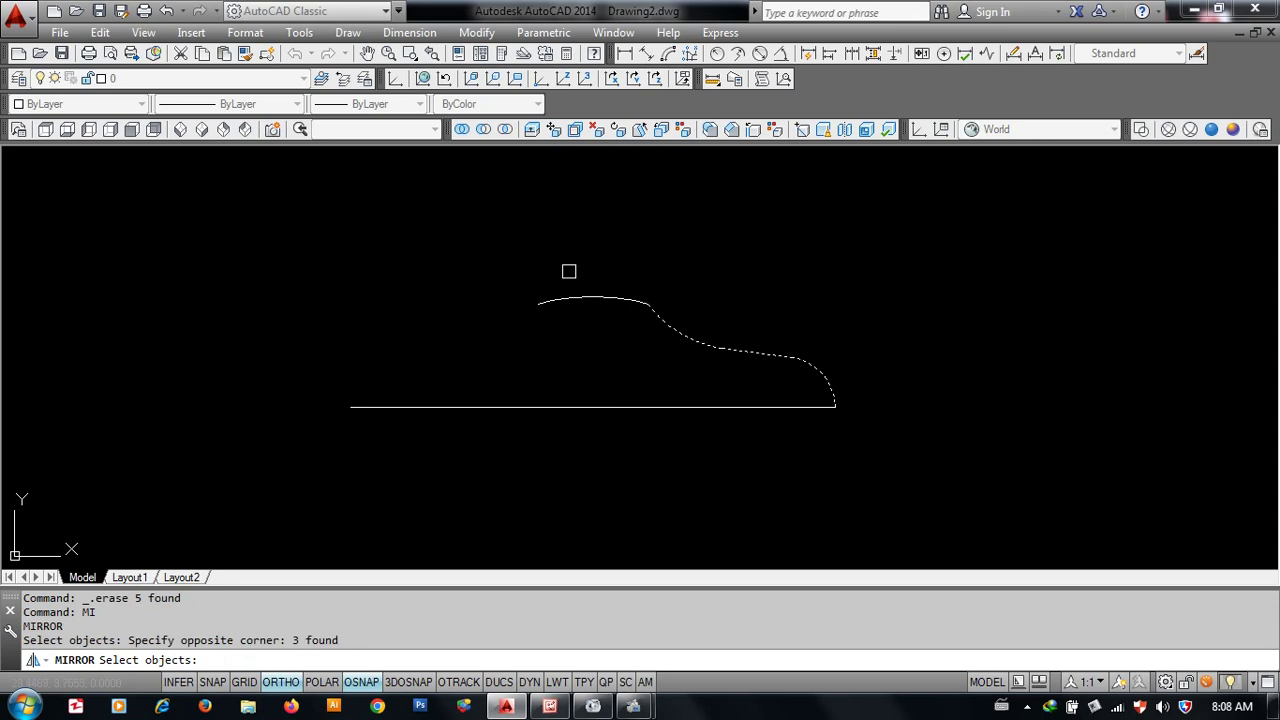
left_click(613, 256)
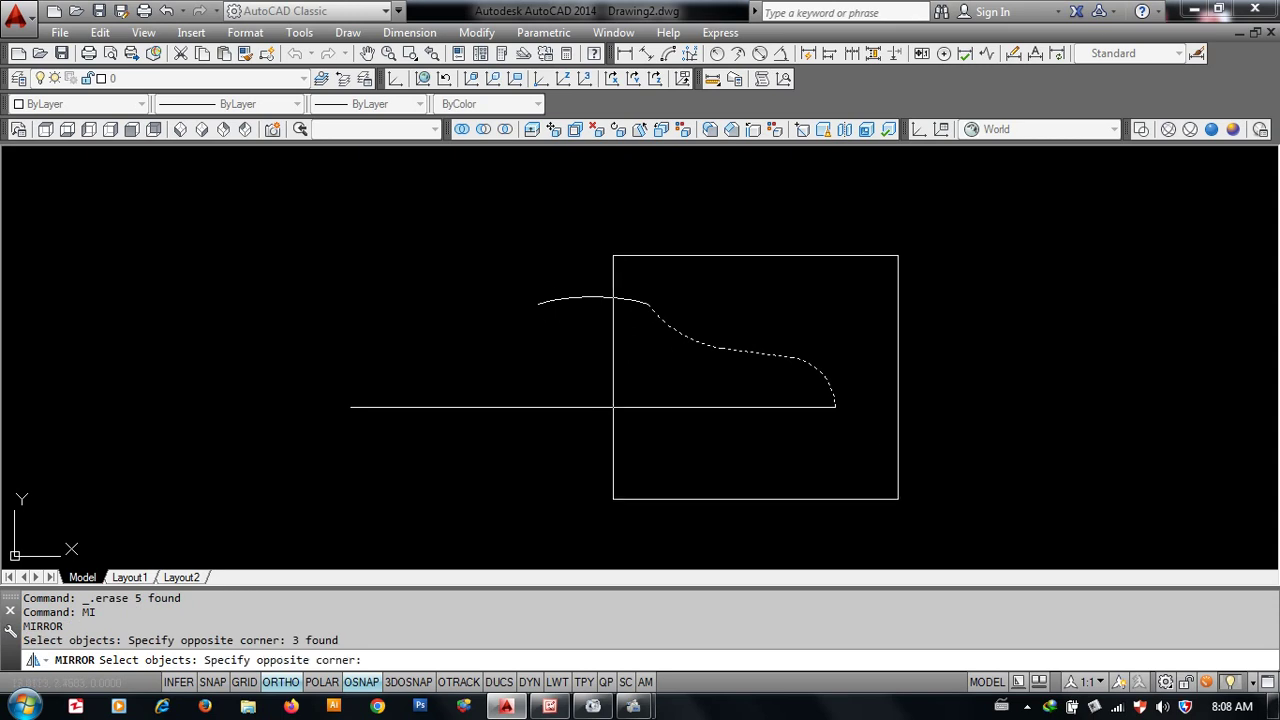
left_click(898, 498)
key("Return")
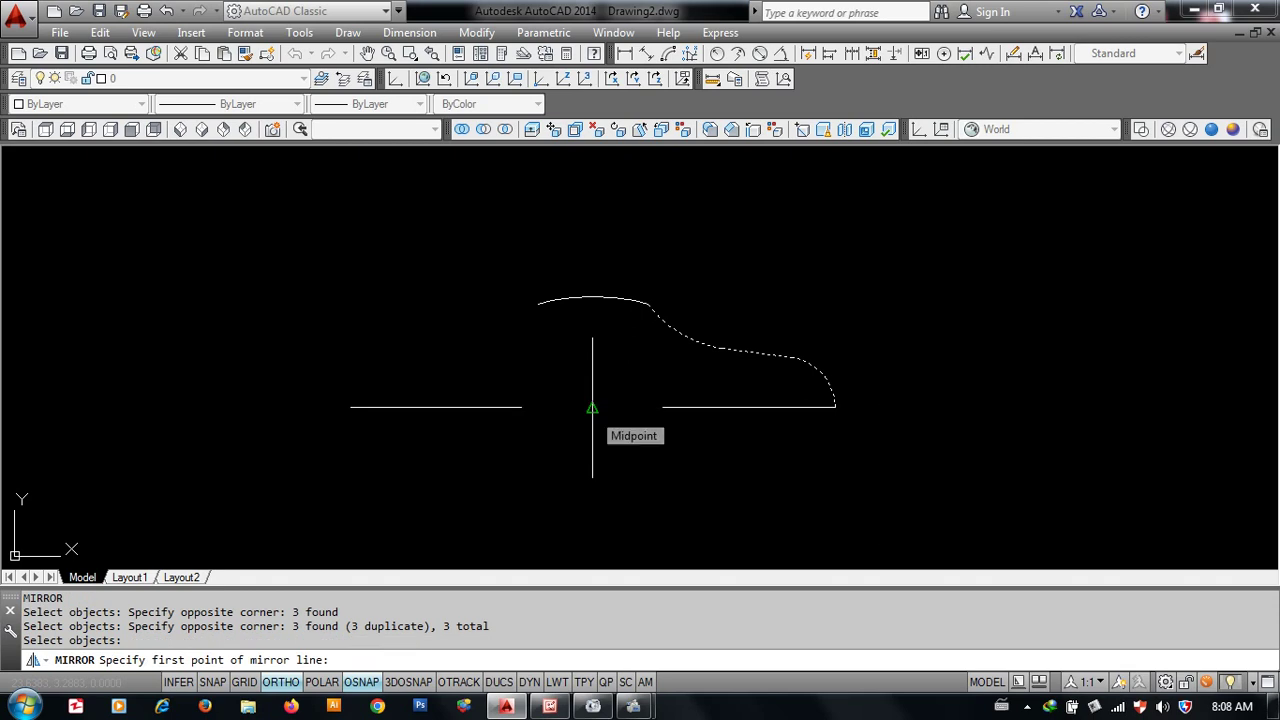
left_click(592, 408)
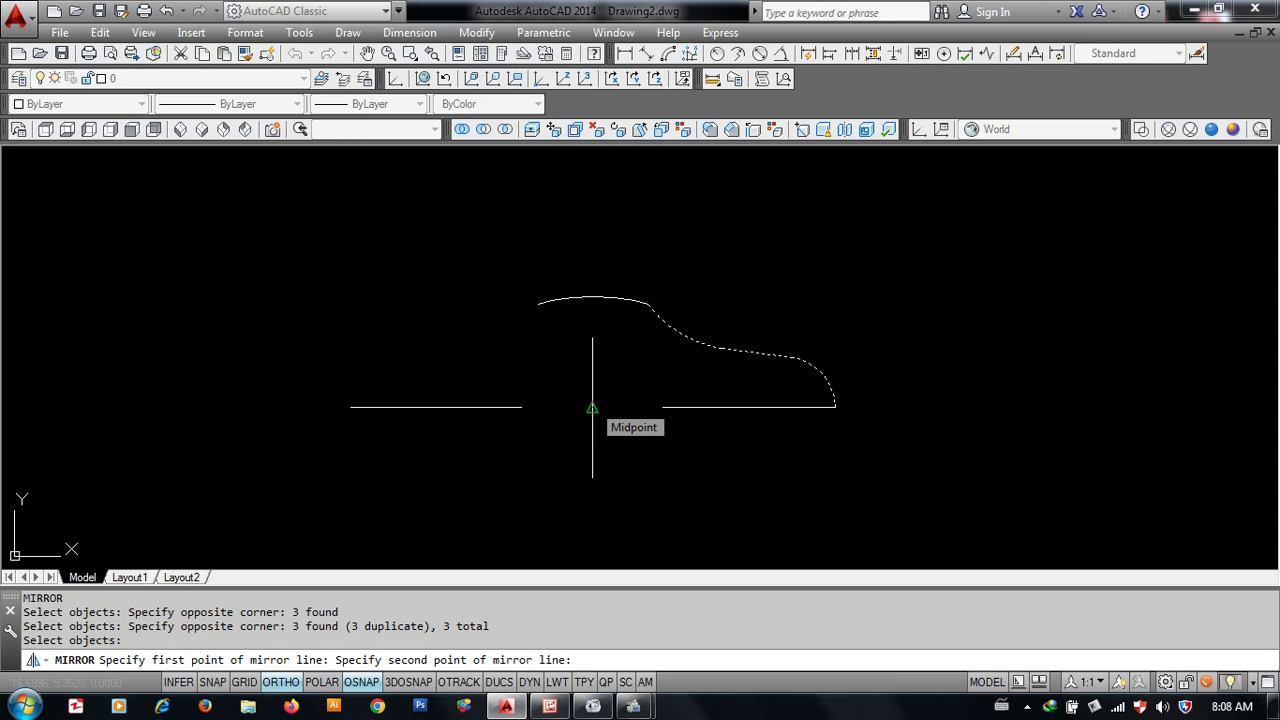
left_click(606, 200)
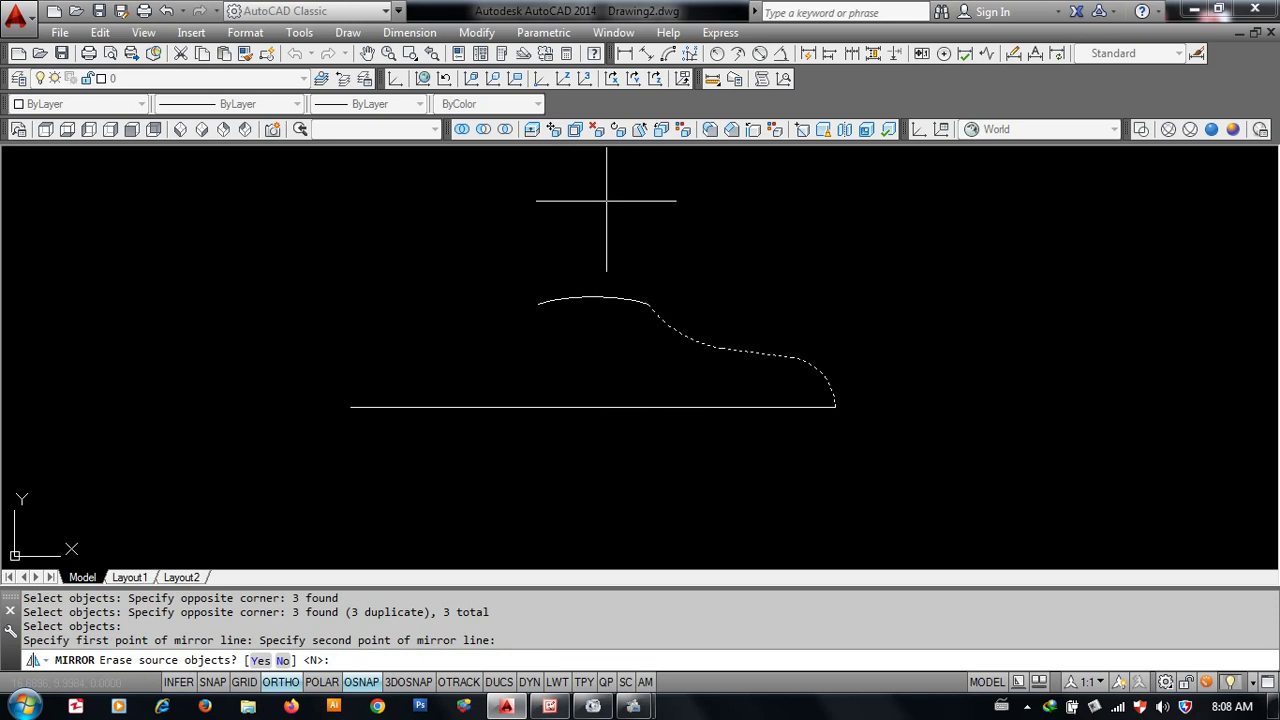
key("Return")
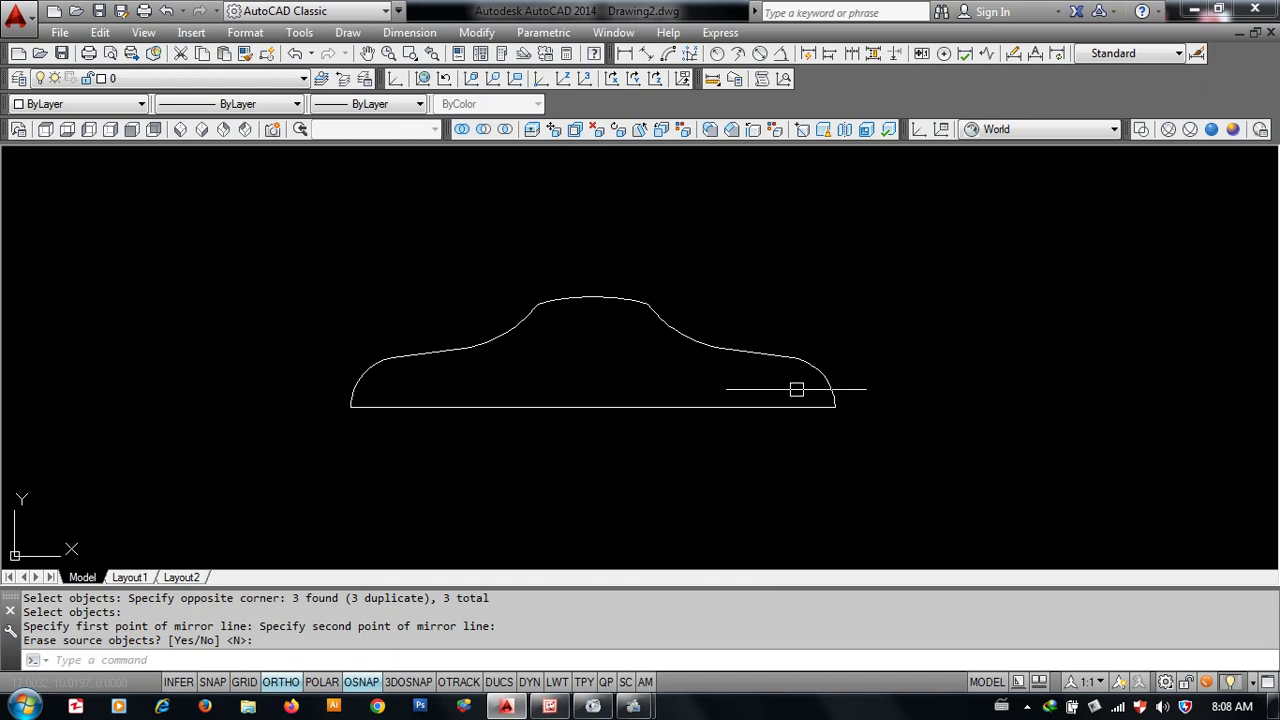
scroll(664, 418, "up", 2)
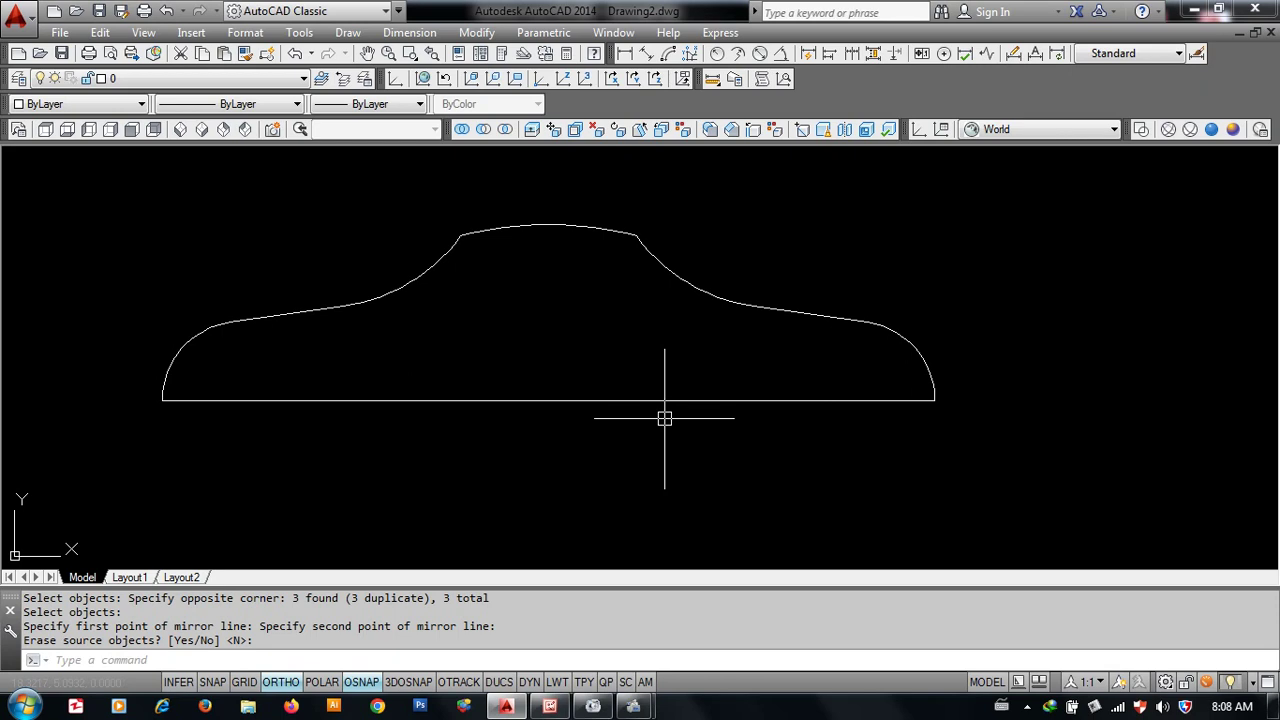
left_click(550, 706)
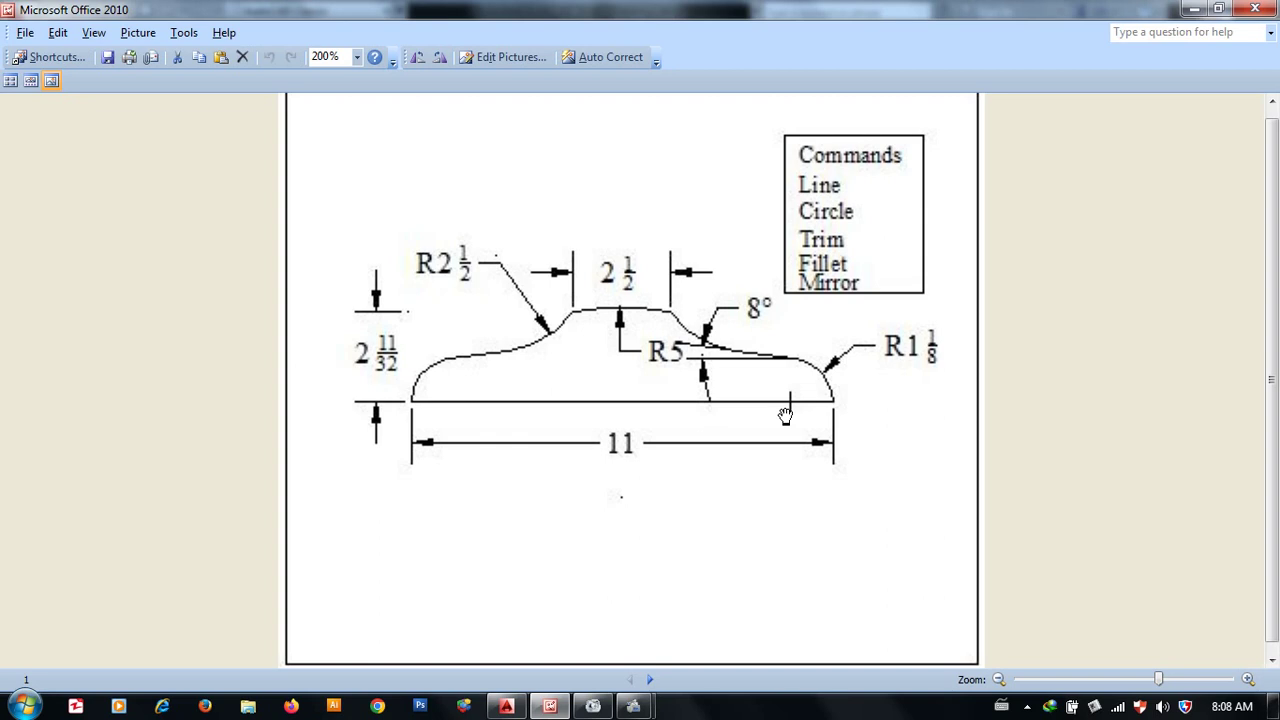
left_click(1194, 9)
scroll(656, 376, "down", 1)
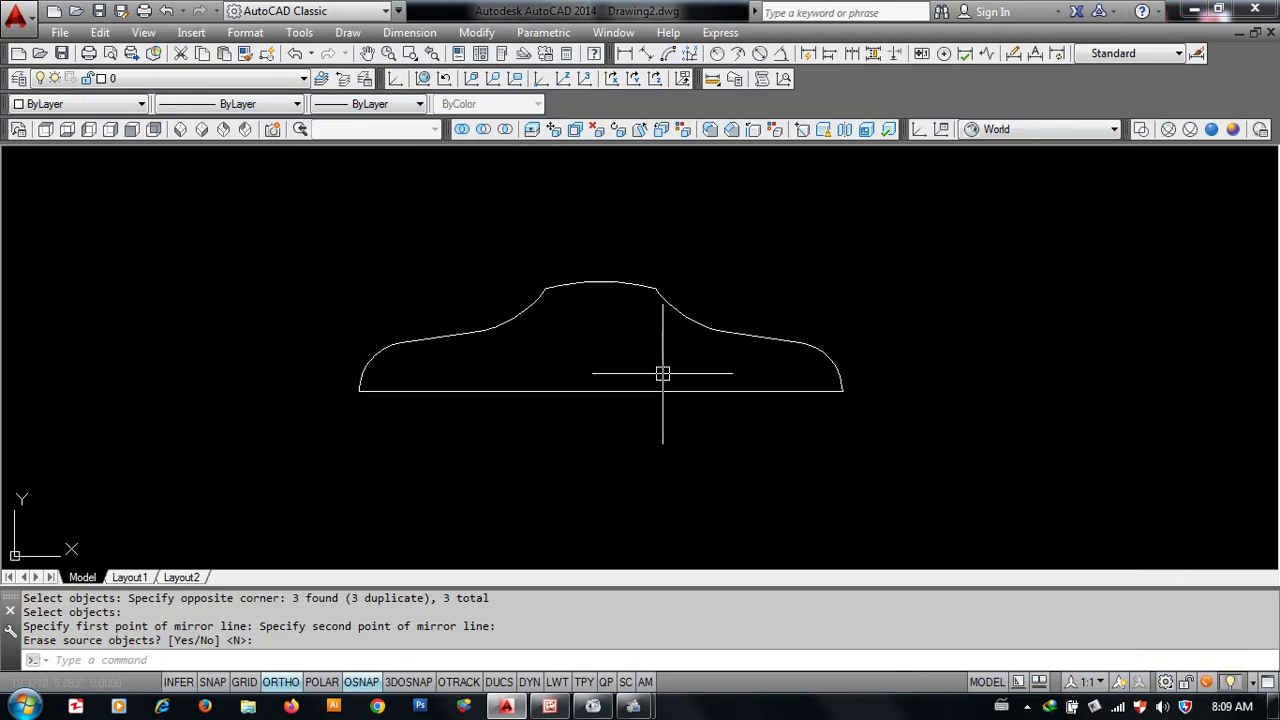